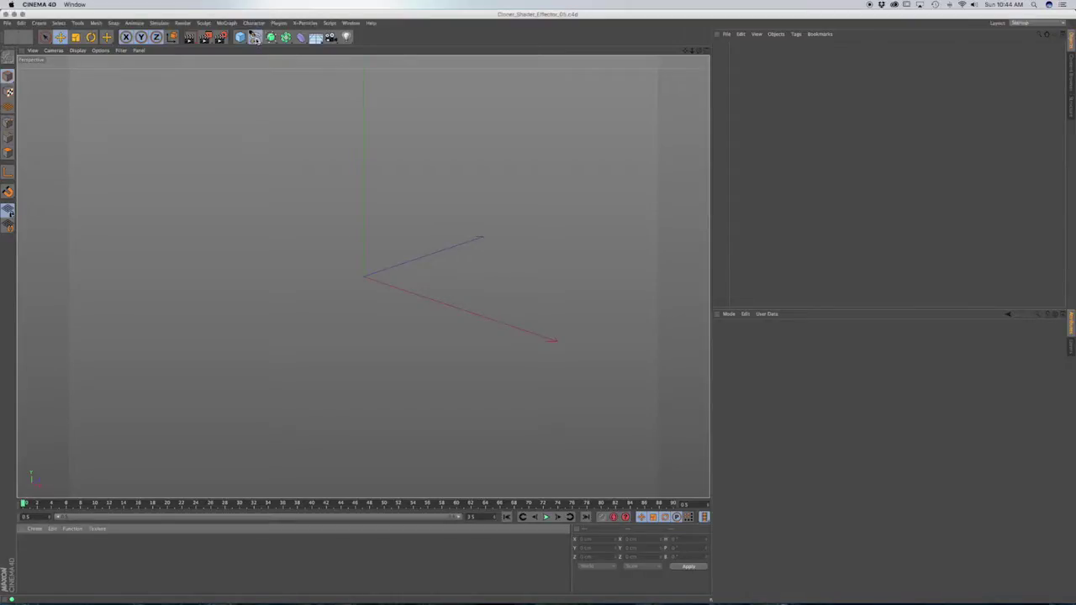
# Step: Create a rectangle spline with a width of 50 cm and a height of 50 cm
pyautogui.click(338, 100)
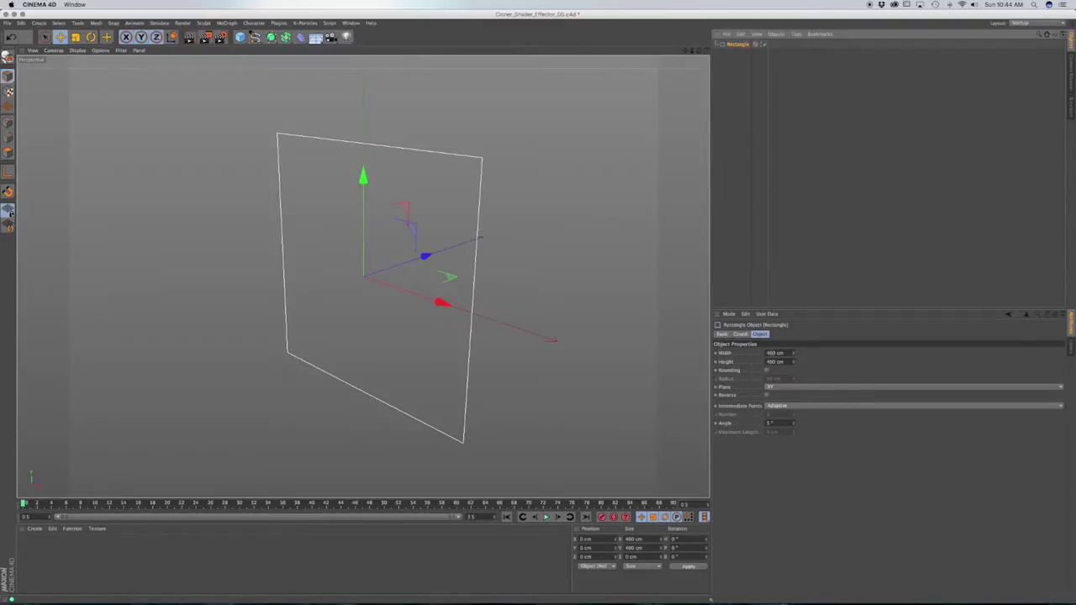
pyautogui.doubleClick(778, 352)
pyautogui.write('50')
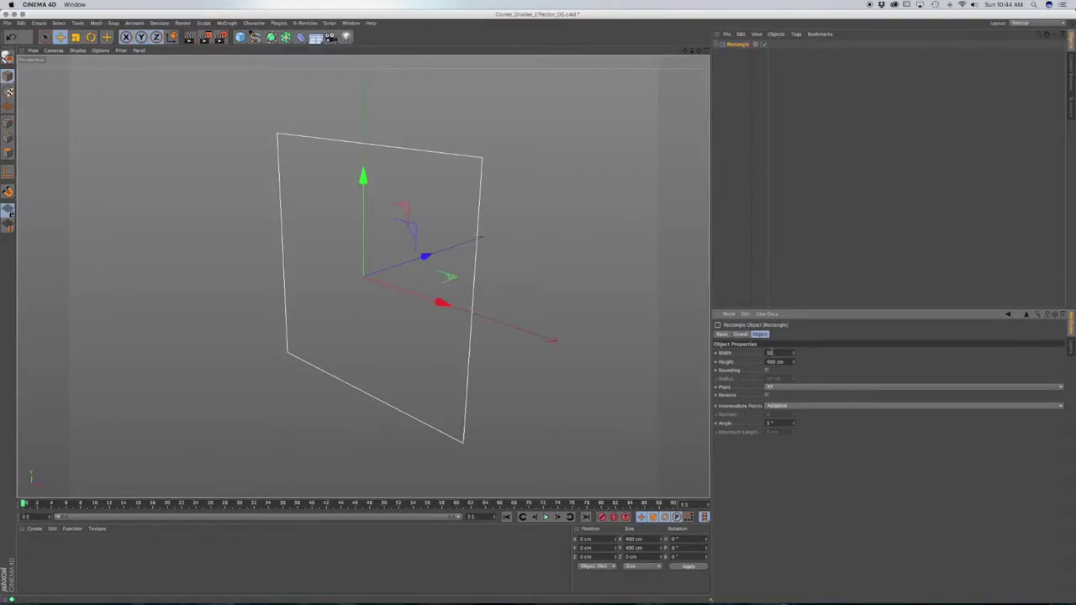
pyautogui.press('Tab')
pyautogui.write('50')
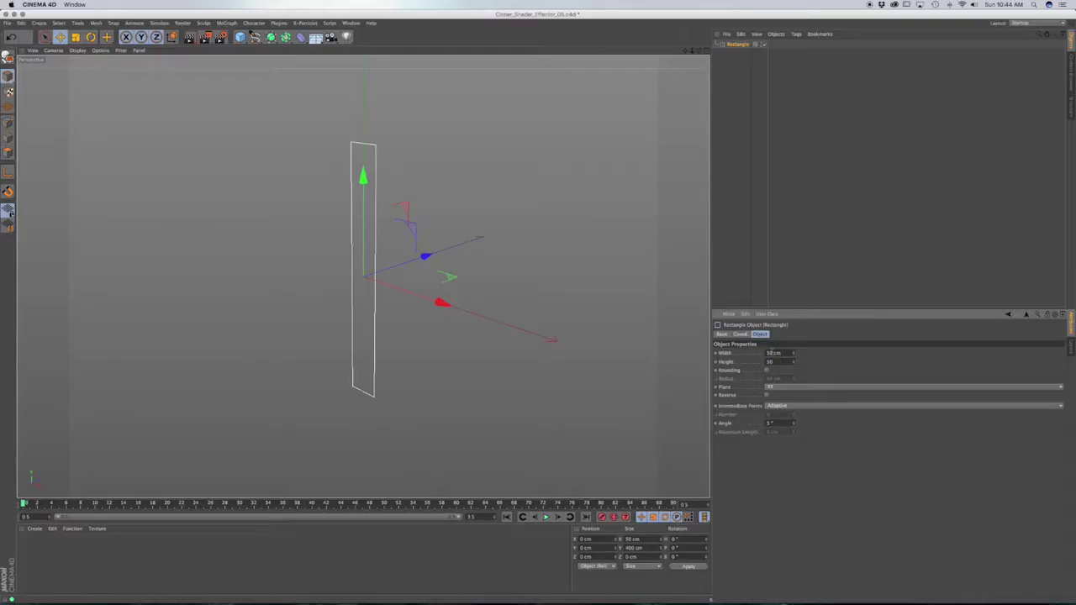
pyautogui.press('Return')
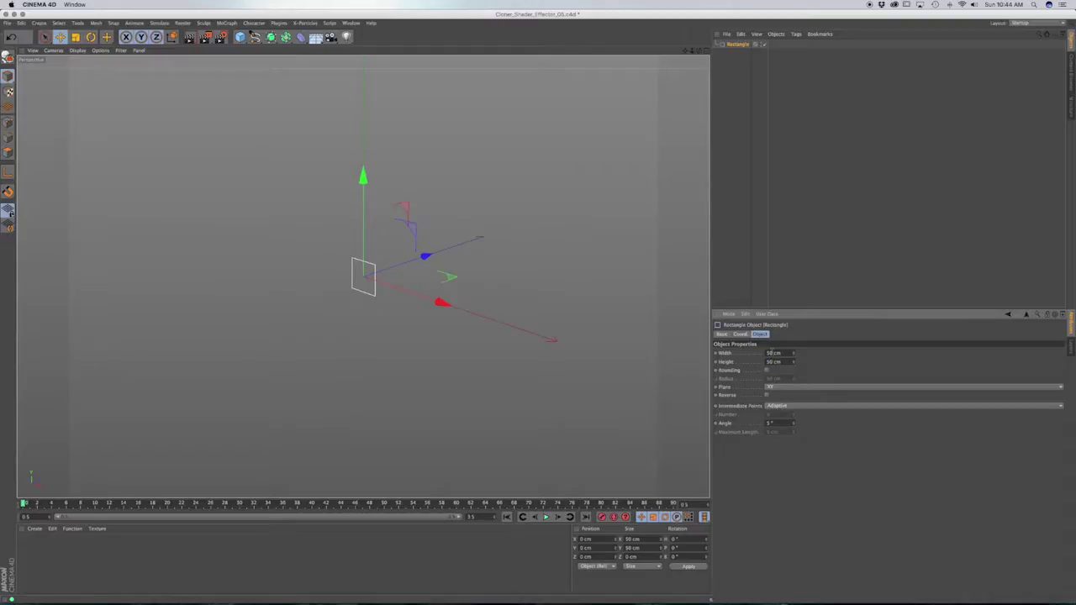
# Step: Enable rounding on the rectangle spline and set its corner radius to 5 cm
pyautogui.click(766, 370)
pyautogui.doubleClick(772, 378)
pyautogui.write('5')
pyautogui.press('Return')
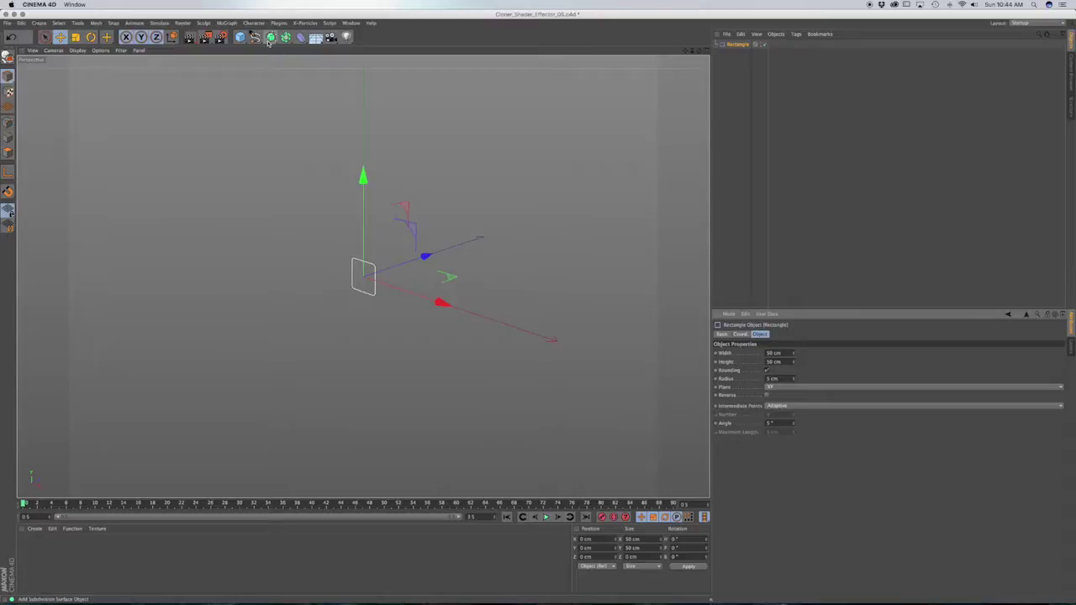
# Step: Add an Extrude object and make the rectangle spline its child
pyautogui.moveTo(271, 37); pyautogui.dragTo(378, 48)
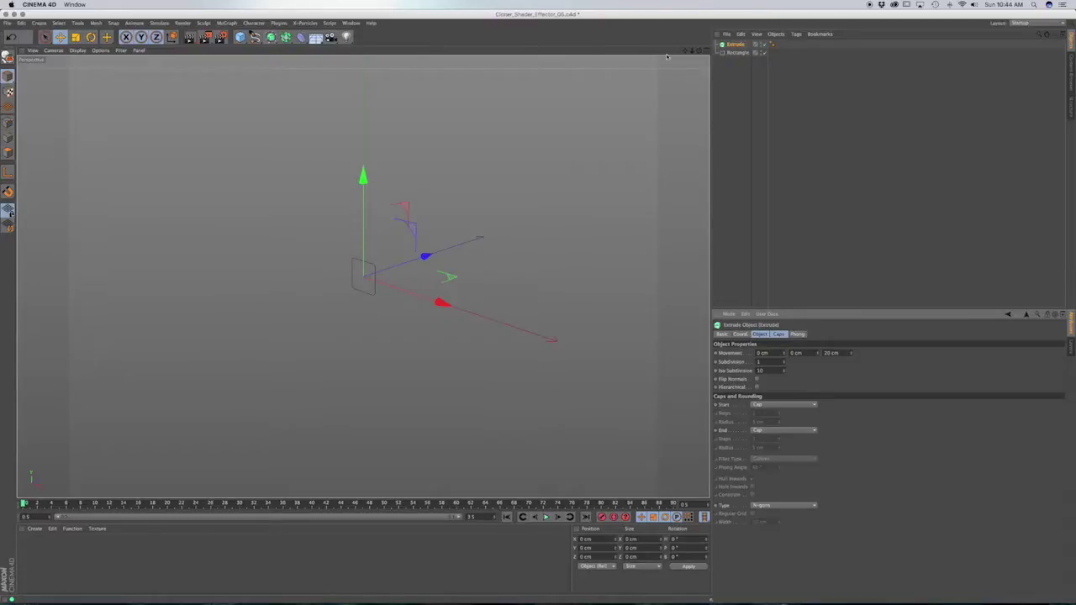
pyautogui.moveTo(734, 53); pyautogui.dragTo(738, 45)
pyautogui.click(736, 43)
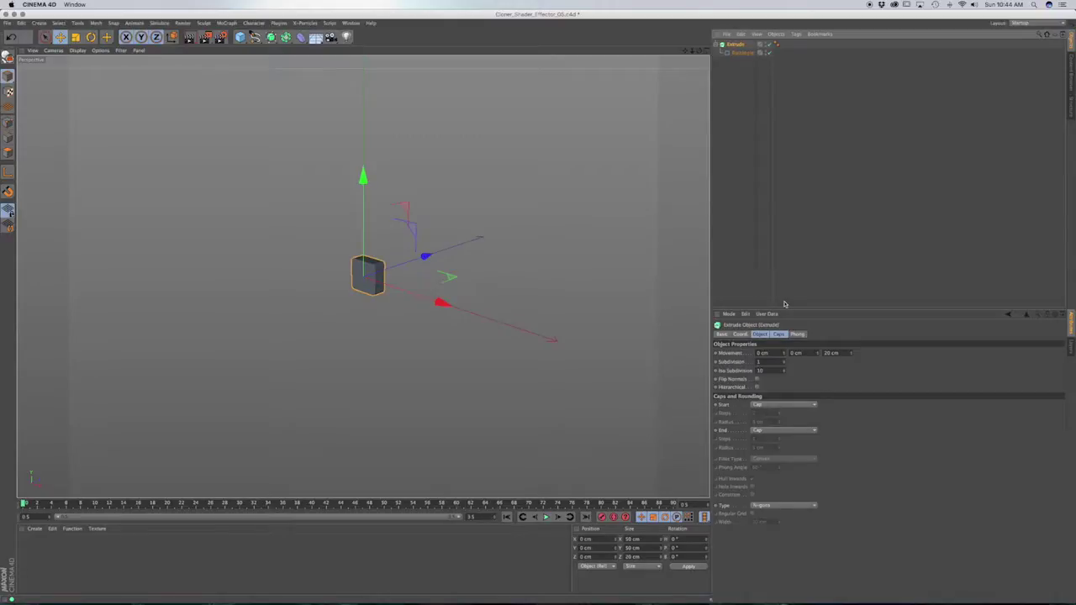
# Step: Give the Extrude a Fillet Cap at both start and end, with 5 steps each
pyautogui.click(772, 406)
pyautogui.click(772, 439)
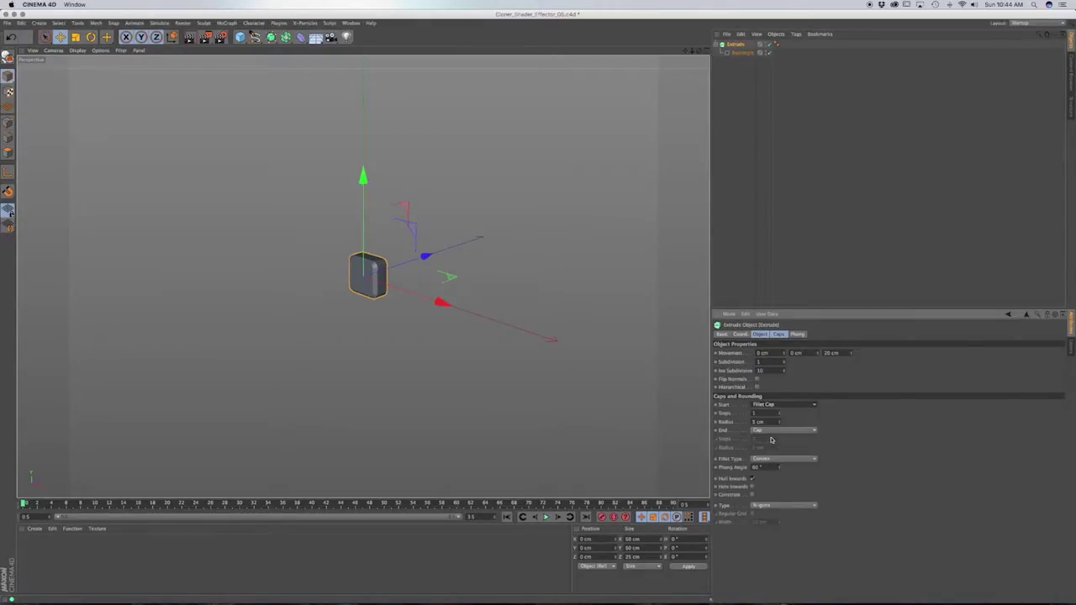
pyautogui.write('5')
pyautogui.press('Return')
pyautogui.click(771, 430)
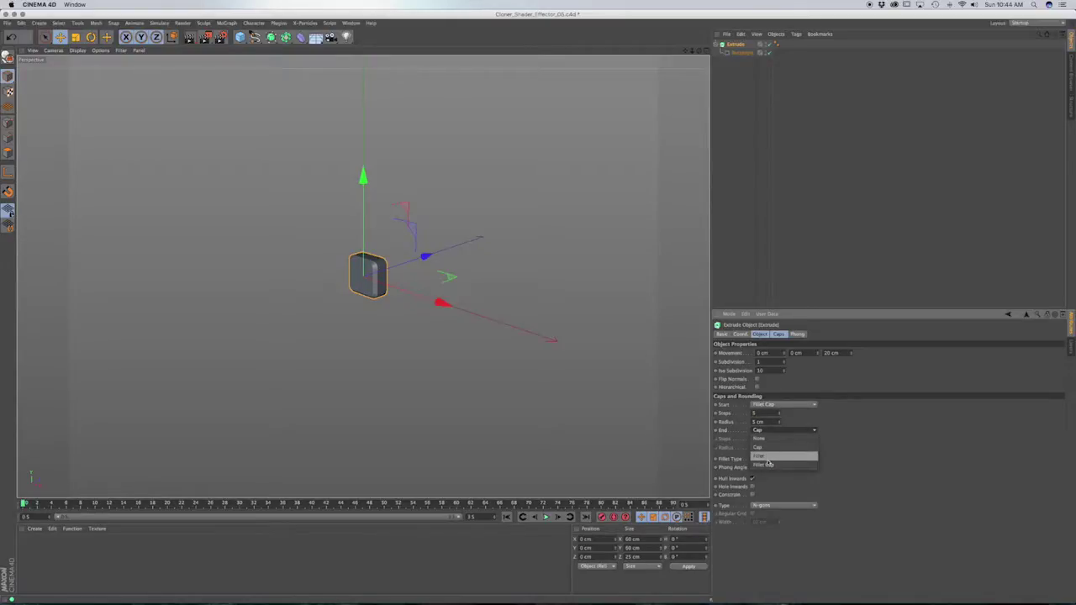
pyautogui.click(769, 464)
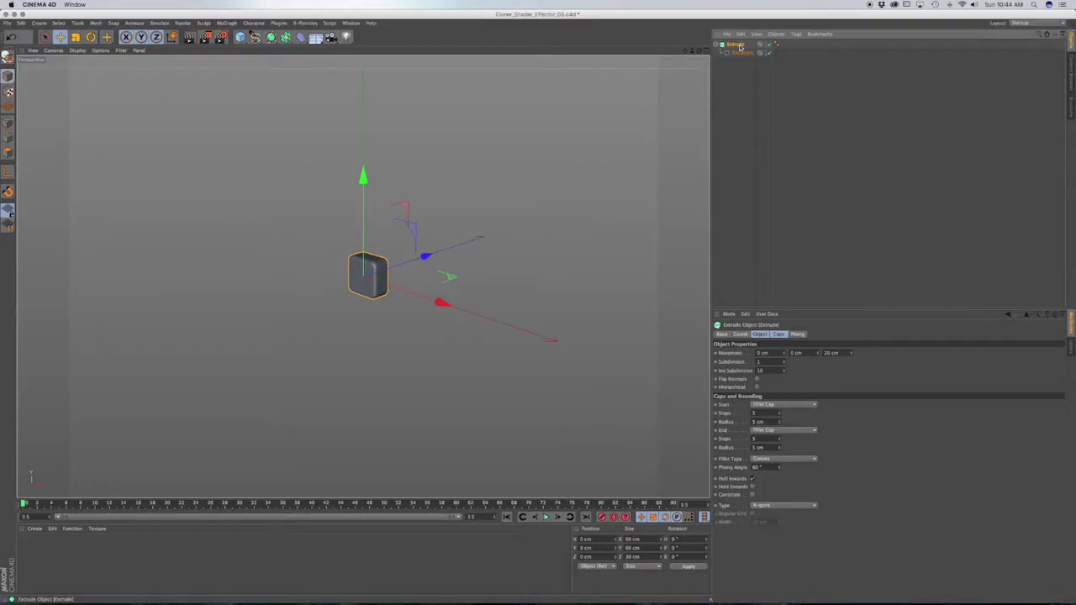
# Step: Add a MoGraph Cloner and make the Extrude object its child
pyautogui.click(226, 22)
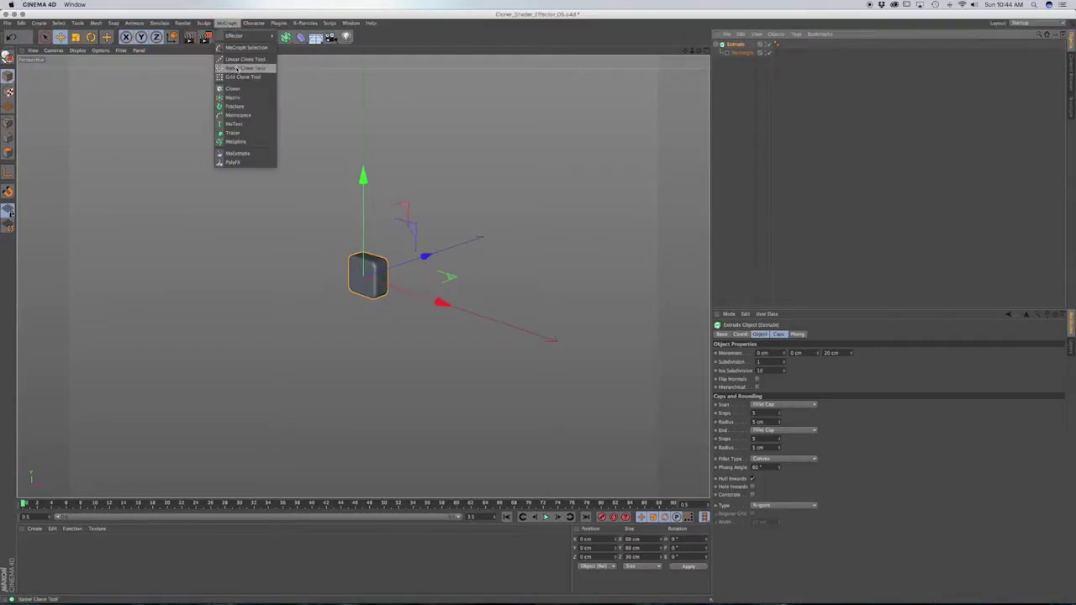
pyautogui.click(233, 89)
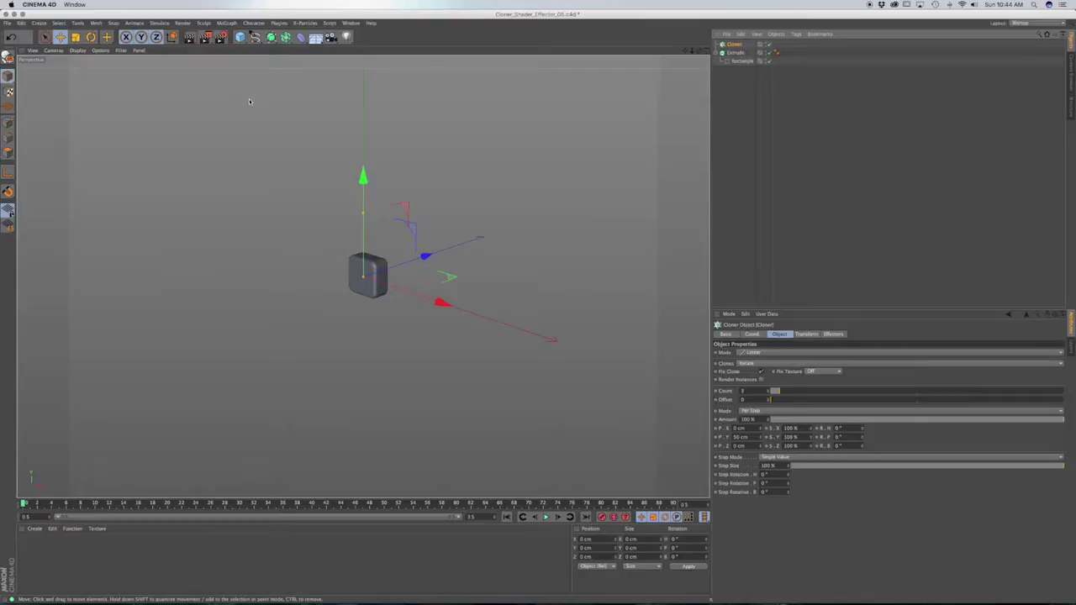
pyautogui.moveTo(736, 53); pyautogui.dragTo(738, 47)
# Step: Set the Cloner's mode to Object
pyautogui.click(734, 44)
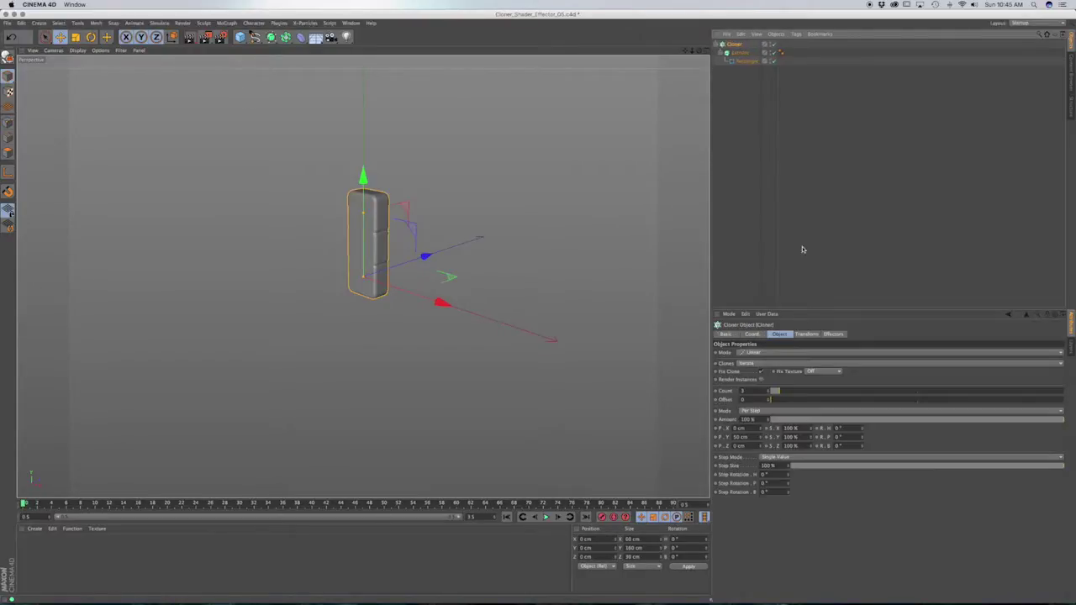
pyautogui.click(763, 356)
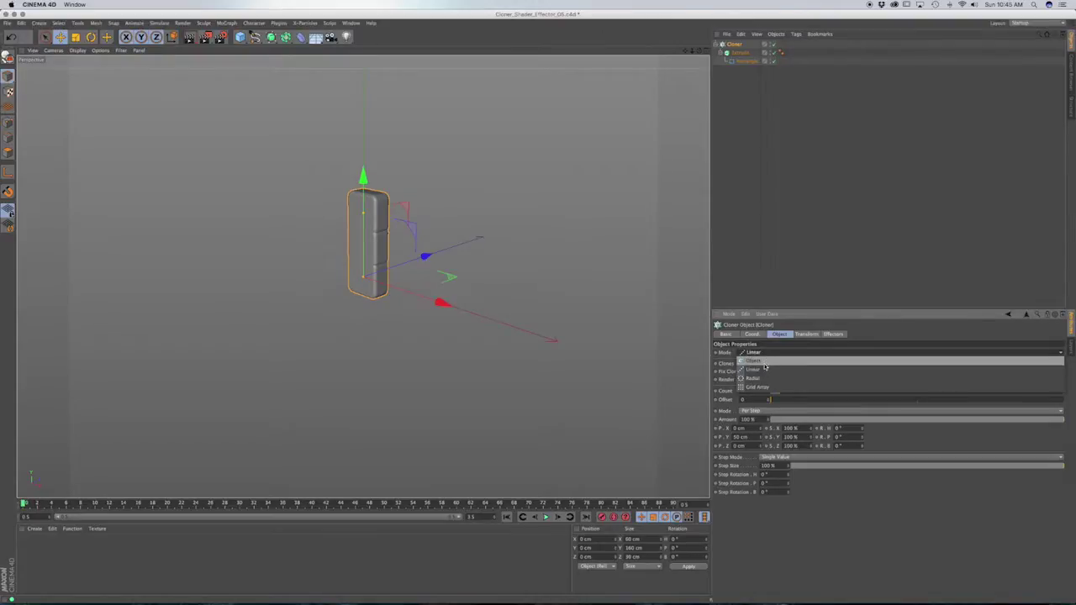
pyautogui.click(765, 361)
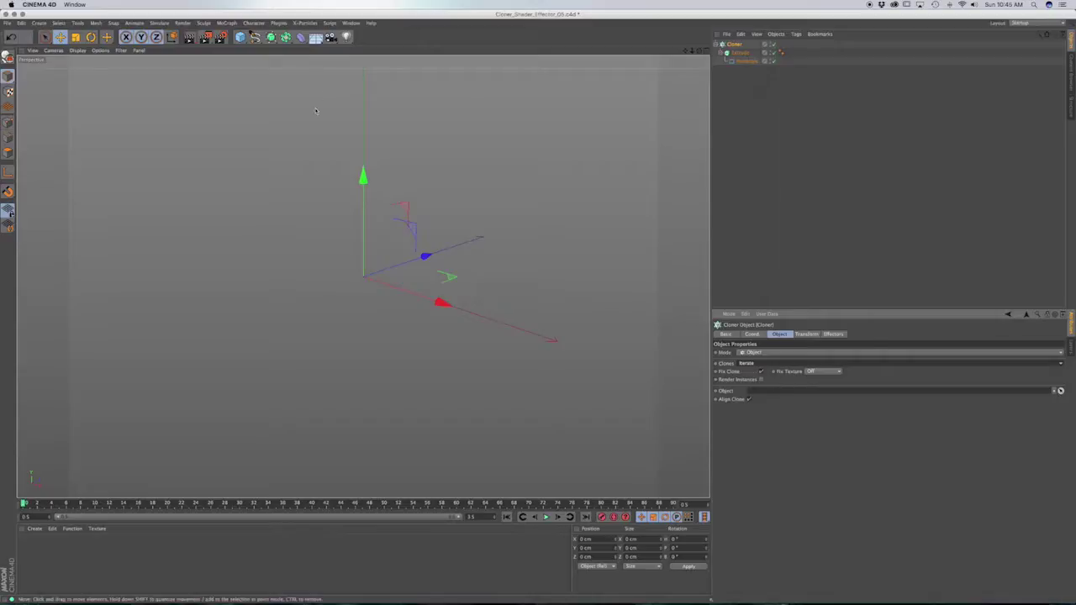
# Step: Add a plane object with 5 width segments and 5 height segments
pyautogui.moveTo(241, 38); pyautogui.dragTo(320, 59)
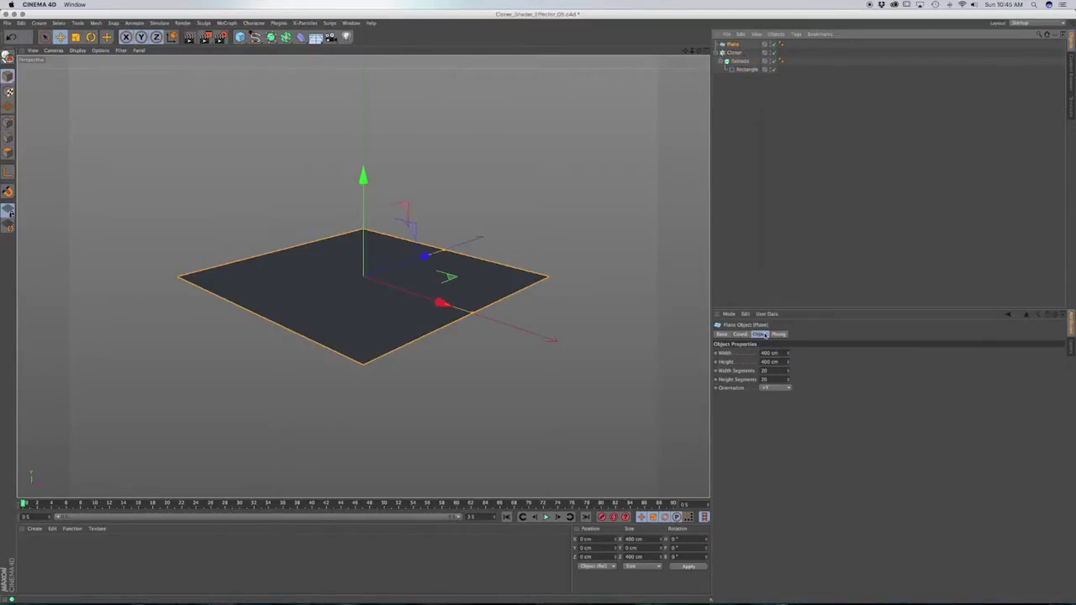
pyautogui.doubleClick(764, 371)
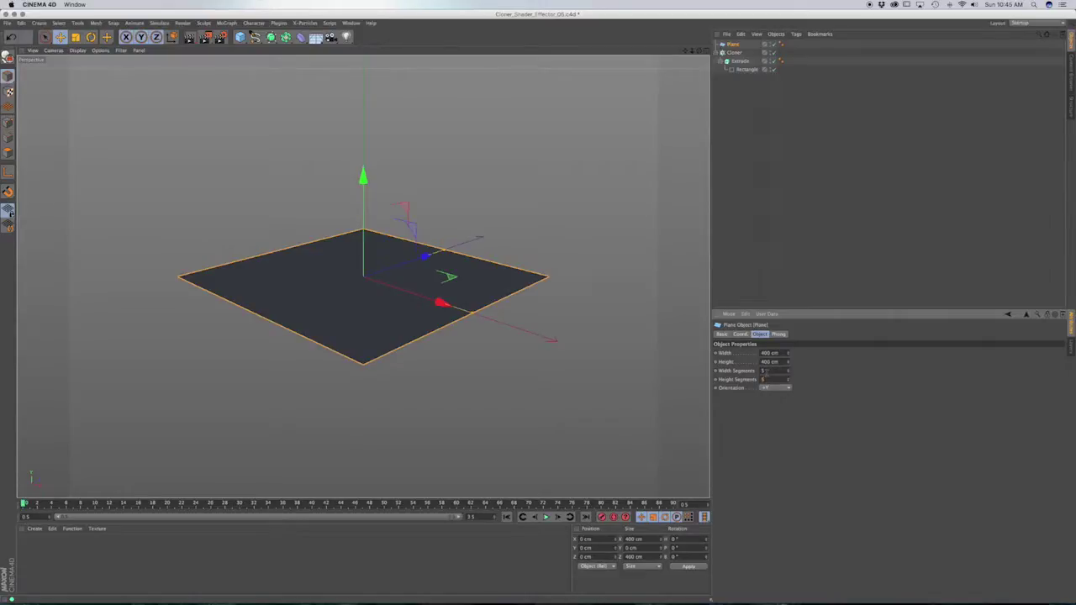
# Step: Assign the plane as the Cloner's target object so the tiles are distributed over it
pyautogui.click(736, 52)
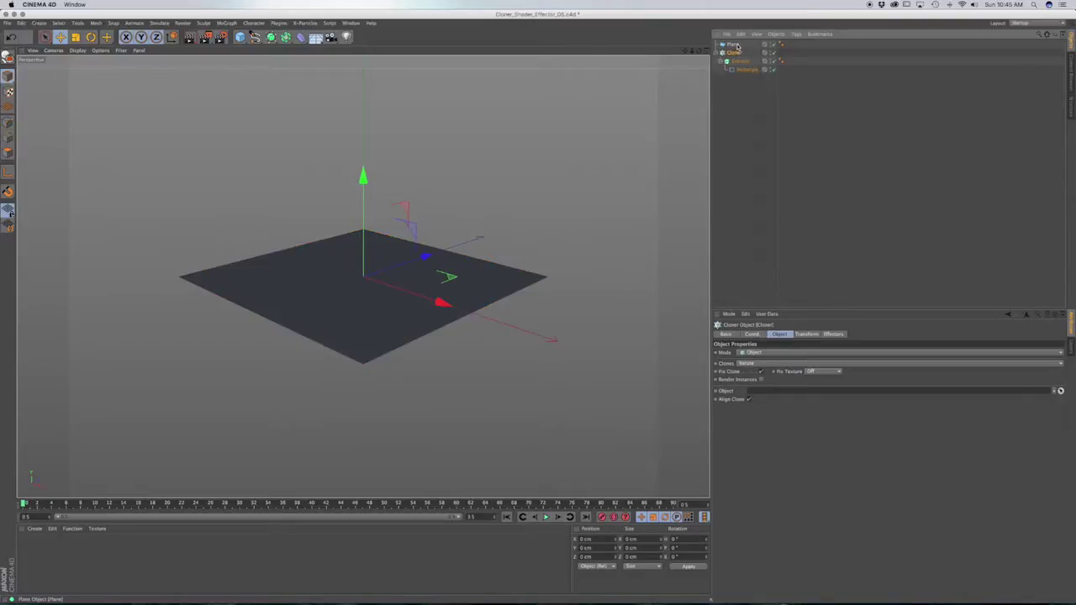
pyautogui.moveTo(736, 46); pyautogui.dragTo(764, 392)
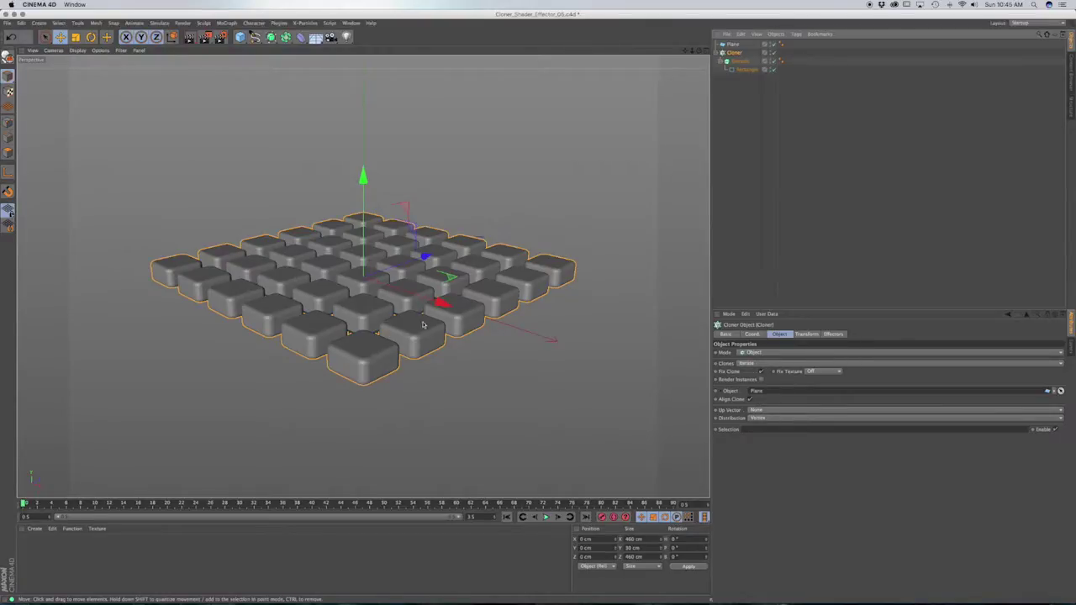
pyautogui.keyDown('alt'); pyautogui.moveTo(422, 340); pyautogui.dragTo(436, 261); pyautogui.keyUp('alt')
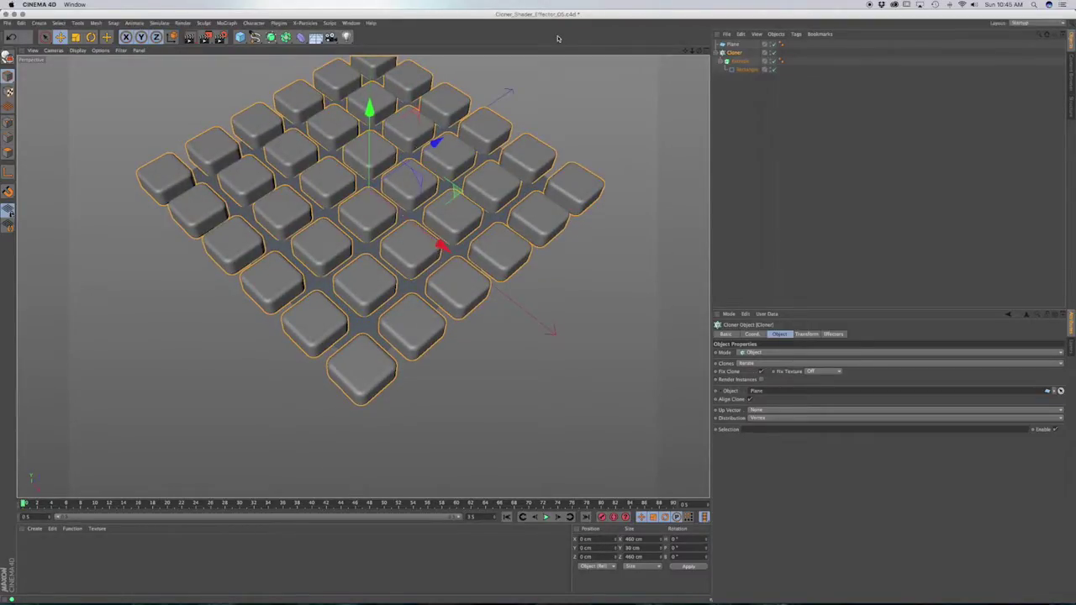
# Step: Select the plane and switch the viewport display to Gouraud Shading (Lines)
pyautogui.click(730, 45)
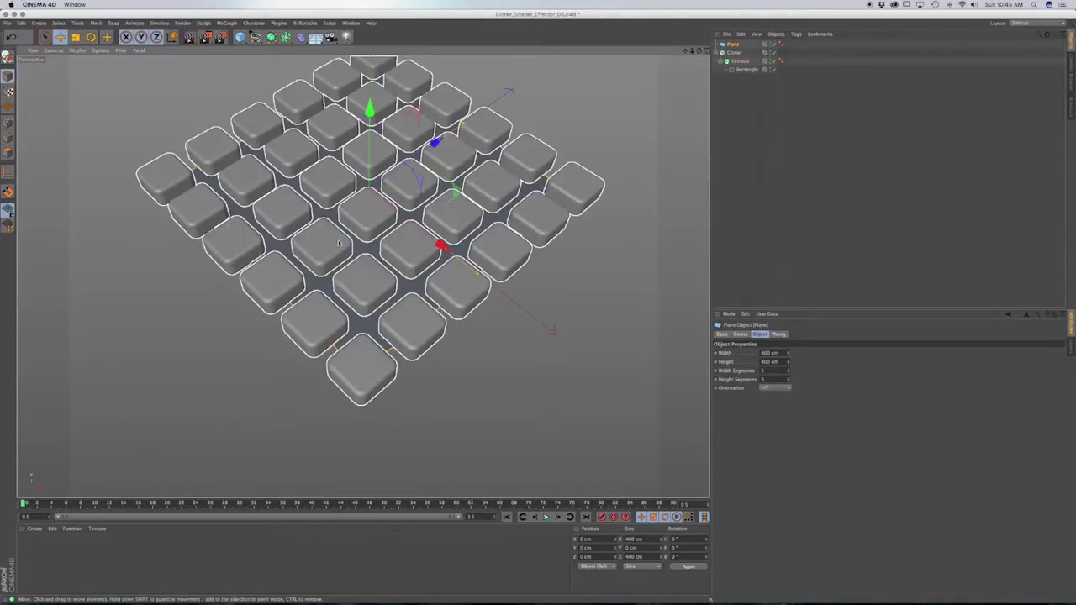
pyautogui.keyDown('alt'); pyautogui.moveTo(399, 265); pyautogui.dragTo(369, 337); pyautogui.keyUp('alt')
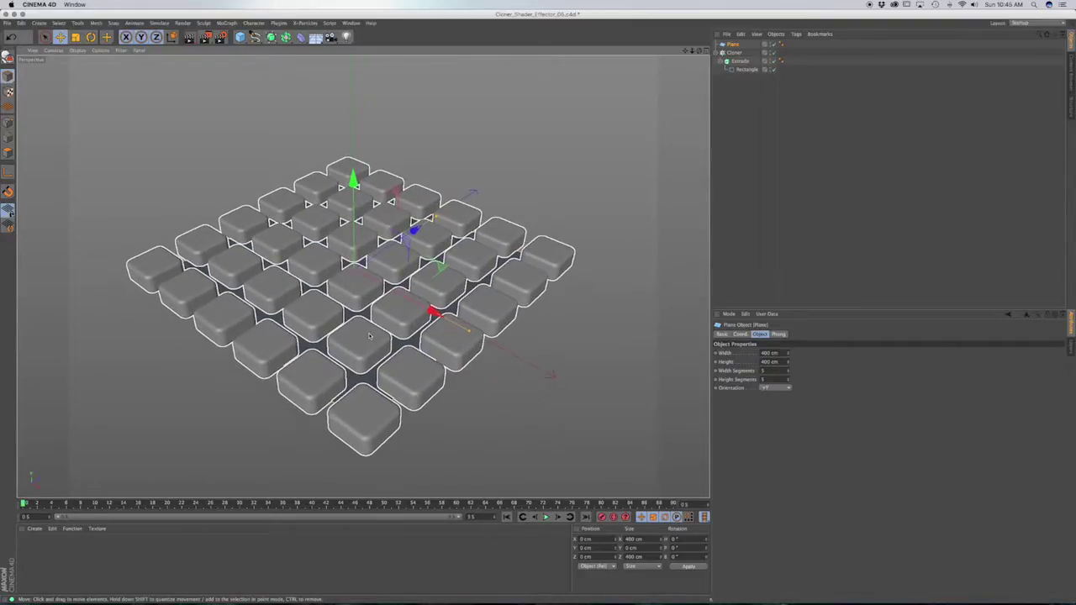
pyautogui.press('n')
pyautogui.press('b')
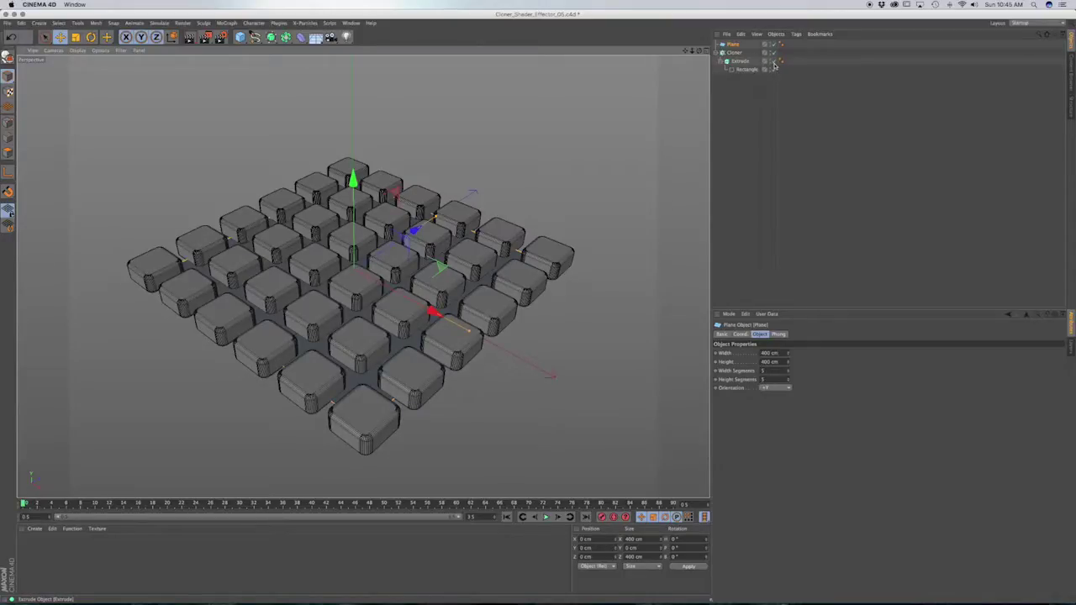
# Step: Disable the Extrude object so only the cloned rectangle splines show on the plane's segment grid
pyautogui.click(775, 62)
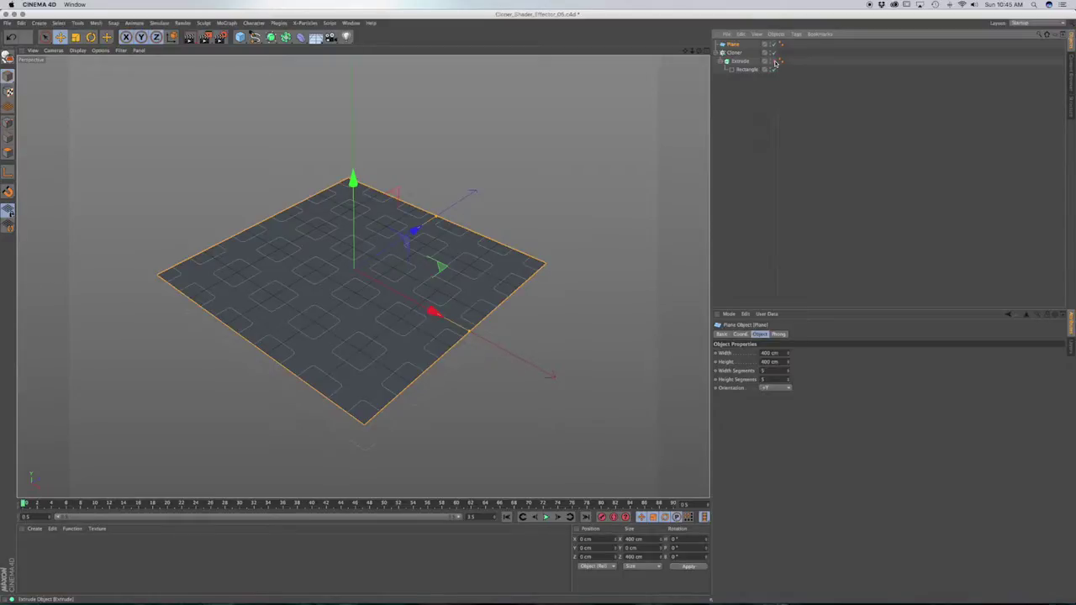
pyautogui.scroll(8, 516, 295)
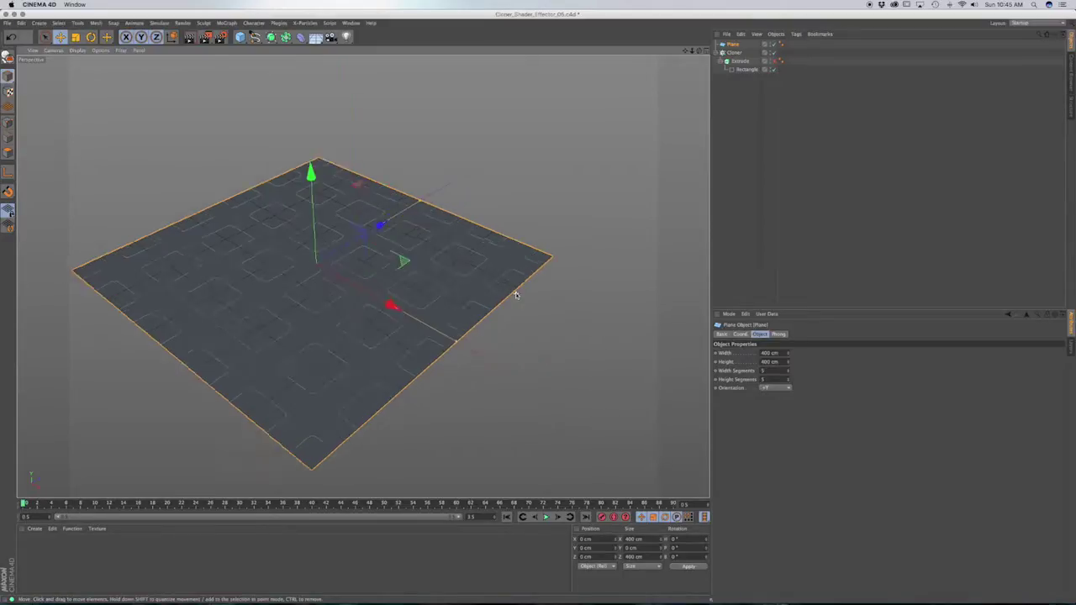
pyautogui.scroll(2, 515, 295)
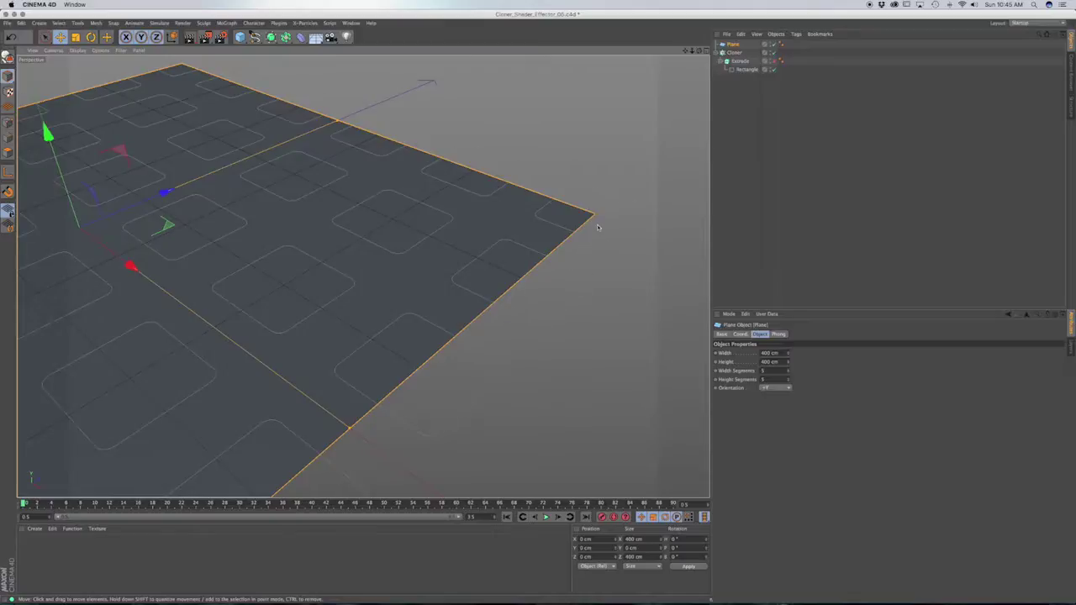
pyautogui.keyDown('alt'); pyautogui.moveTo(574, 259); pyautogui.dragTo(594, 156, button='middle'); pyautogui.keyUp('alt')
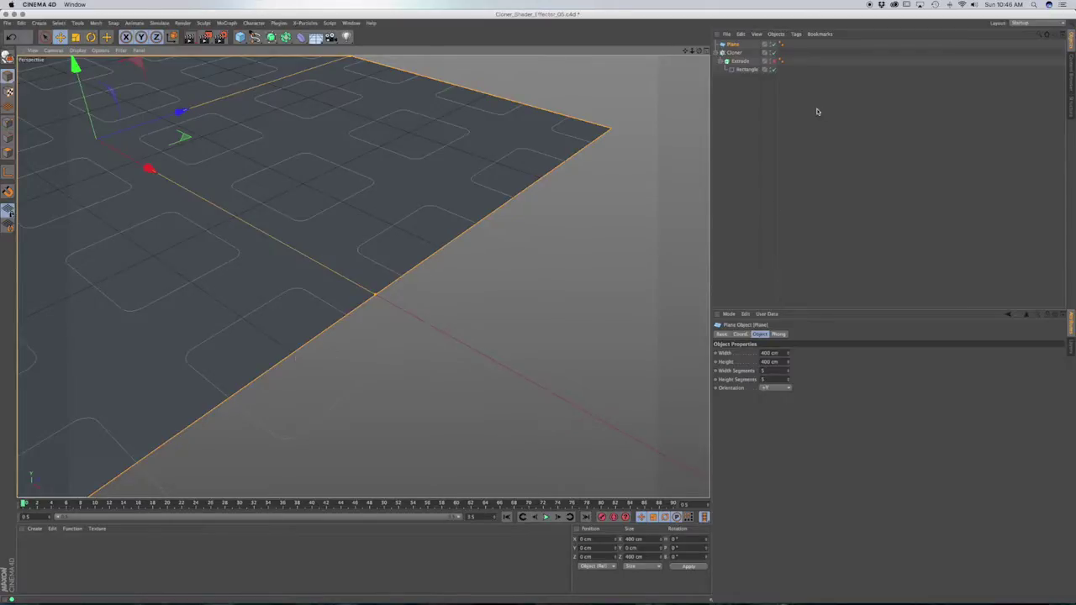
# Step: Try the Edge, Polygon Center and Surface distributions on the Cloner and set it back to Vertex
pyautogui.click(735, 53)
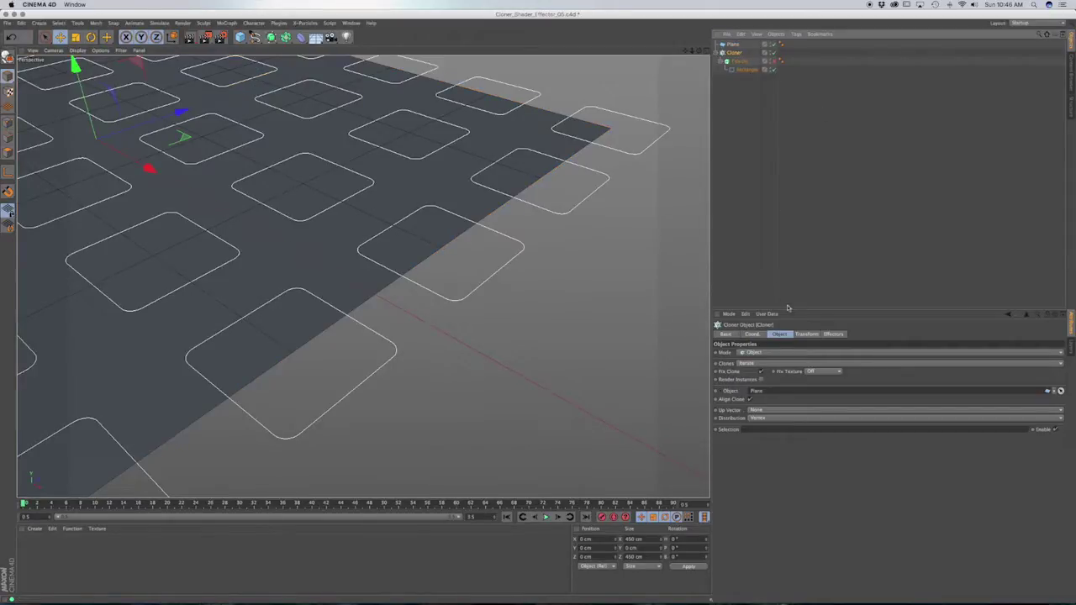
pyautogui.click(761, 419)
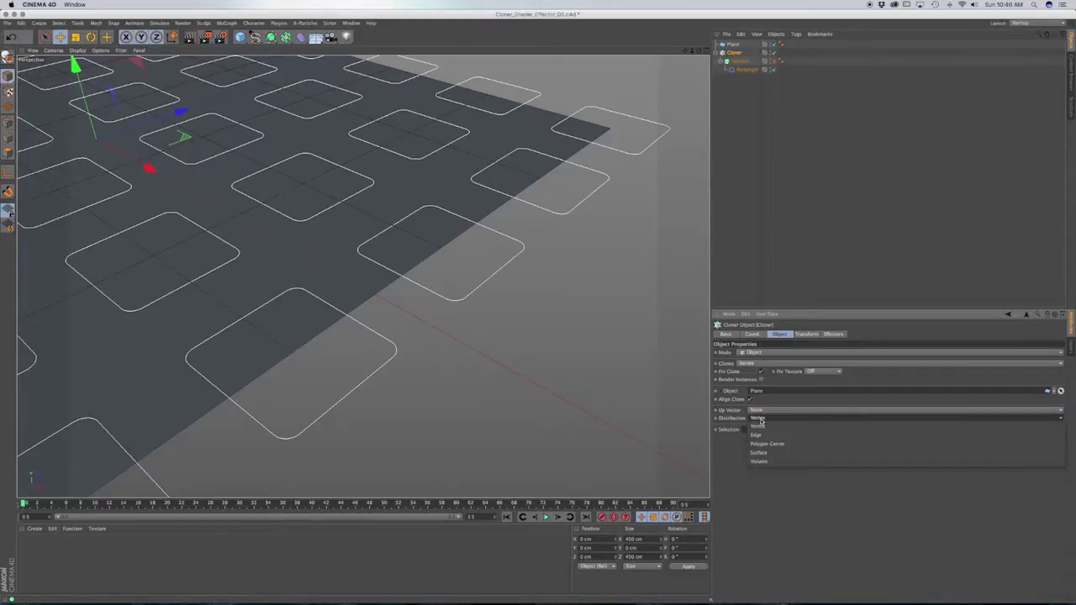
pyautogui.click(761, 437)
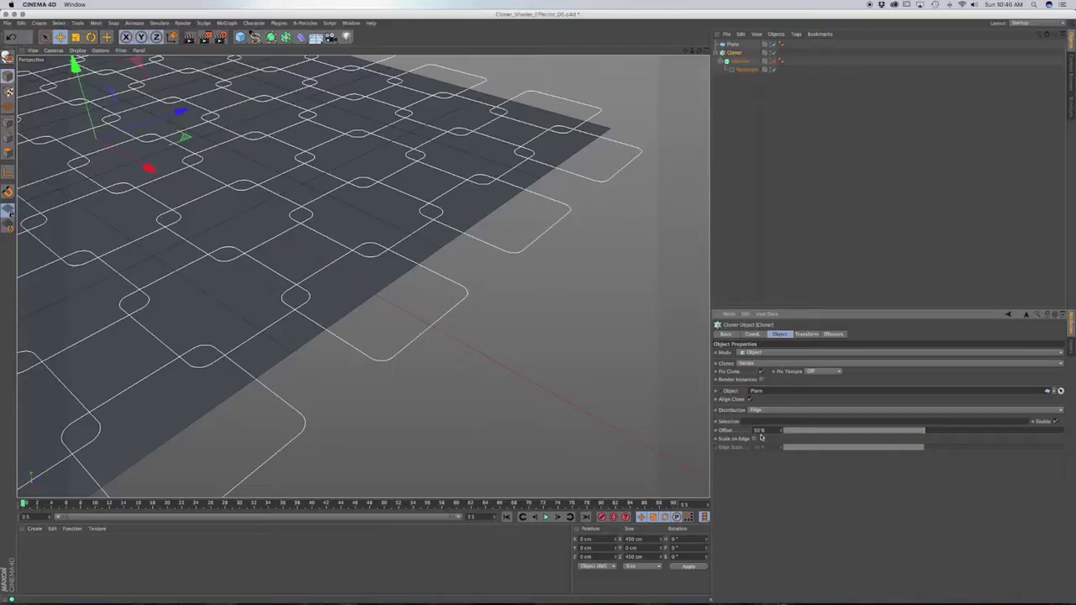
pyautogui.click(765, 415)
pyautogui.click(763, 437)
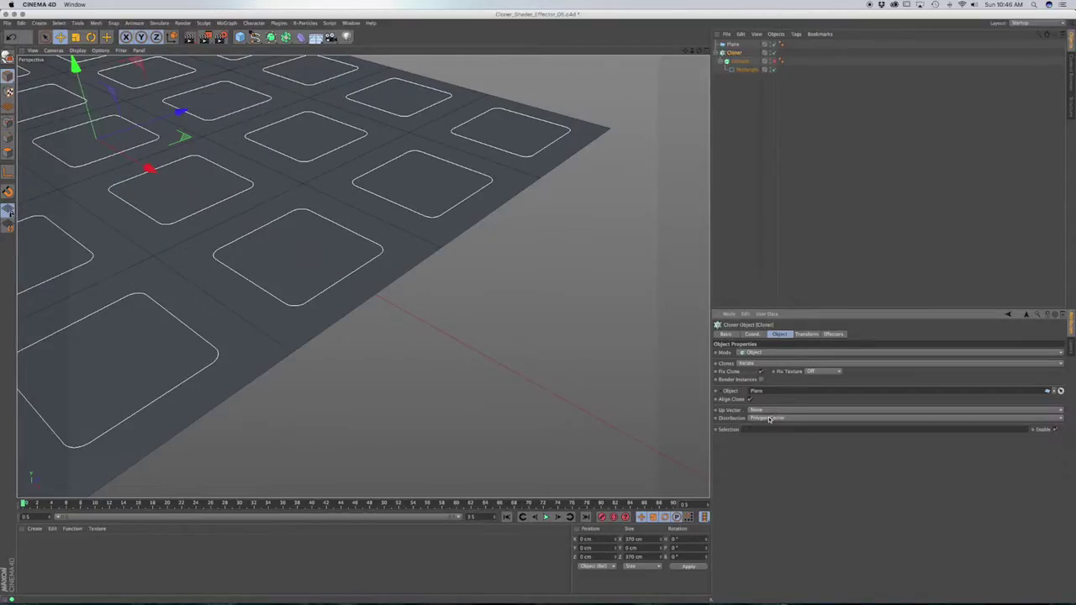
pyautogui.click(765, 419)
pyautogui.click(763, 452)
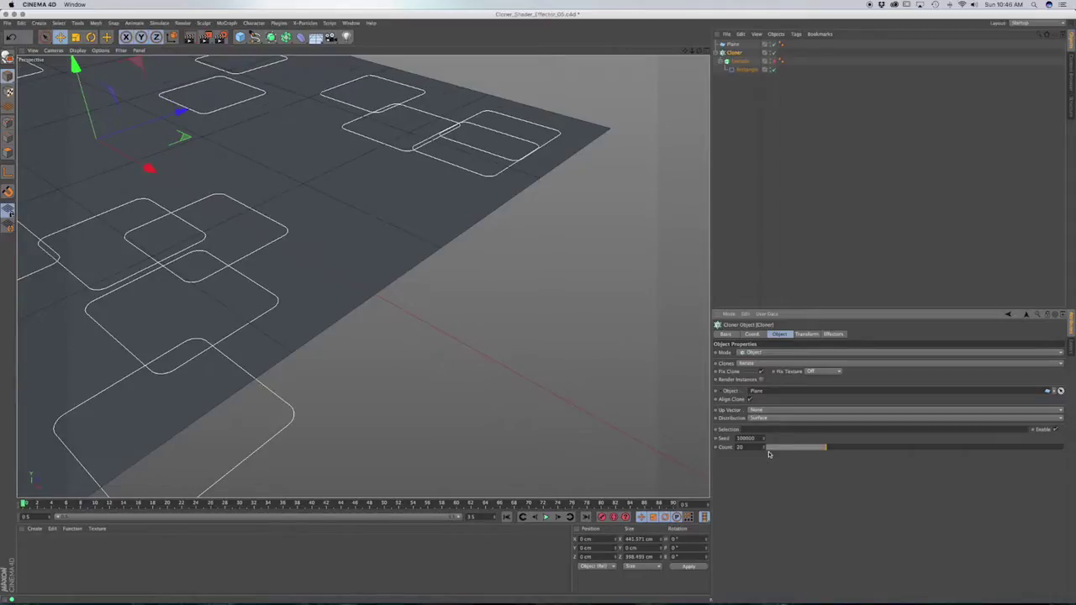
pyautogui.click(767, 417)
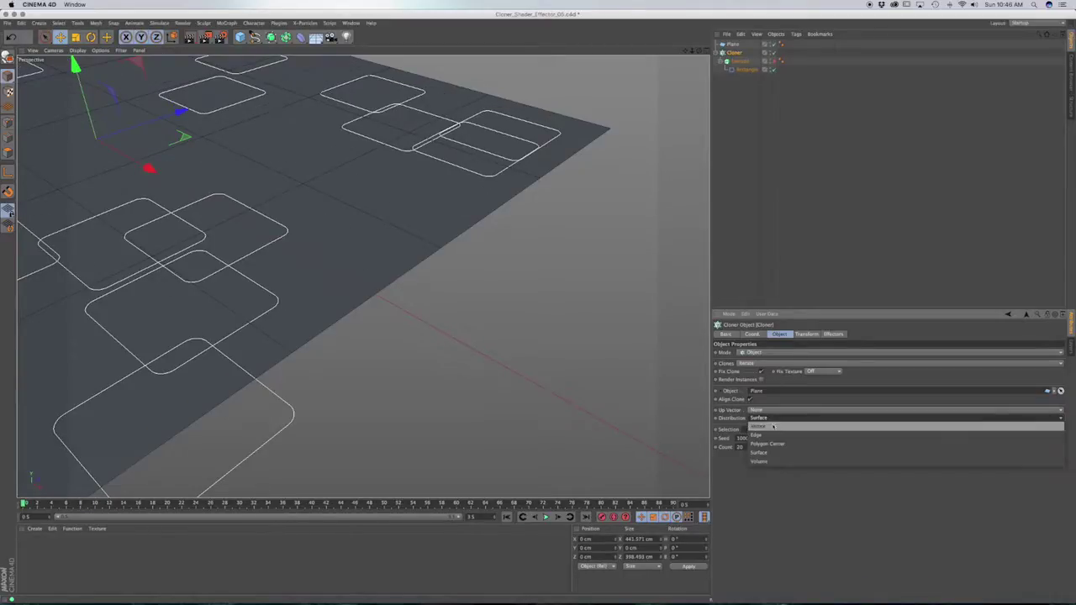
pyautogui.click(770, 428)
pyautogui.scroll(-6, 473, 303)
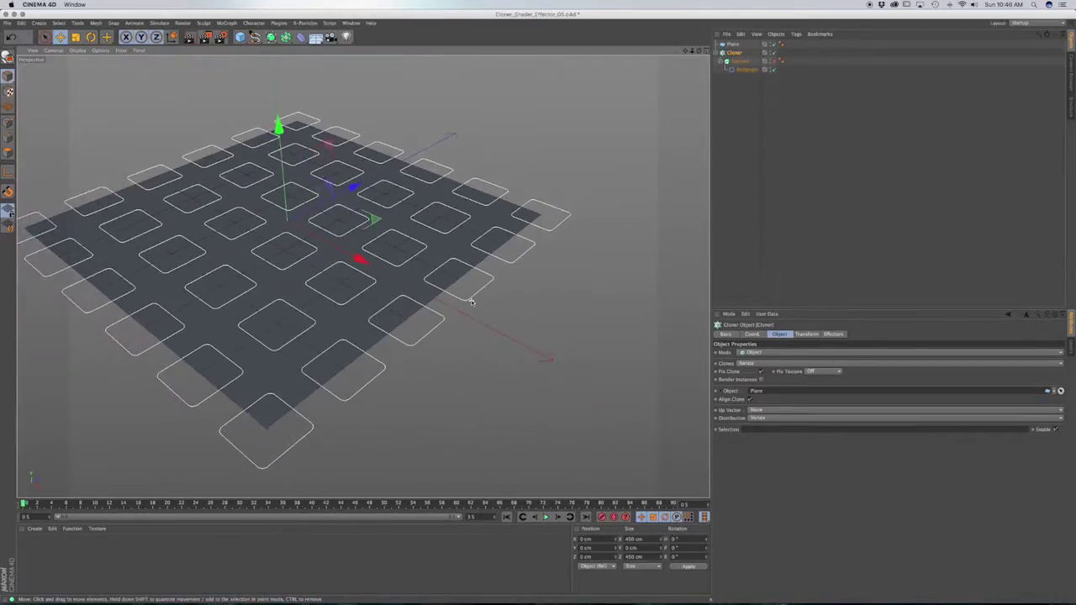
pyautogui.keyDown('alt'); pyautogui.moveTo(322, 304); pyautogui.dragTo(397, 304, button='middle'); pyautogui.keyUp('alt')
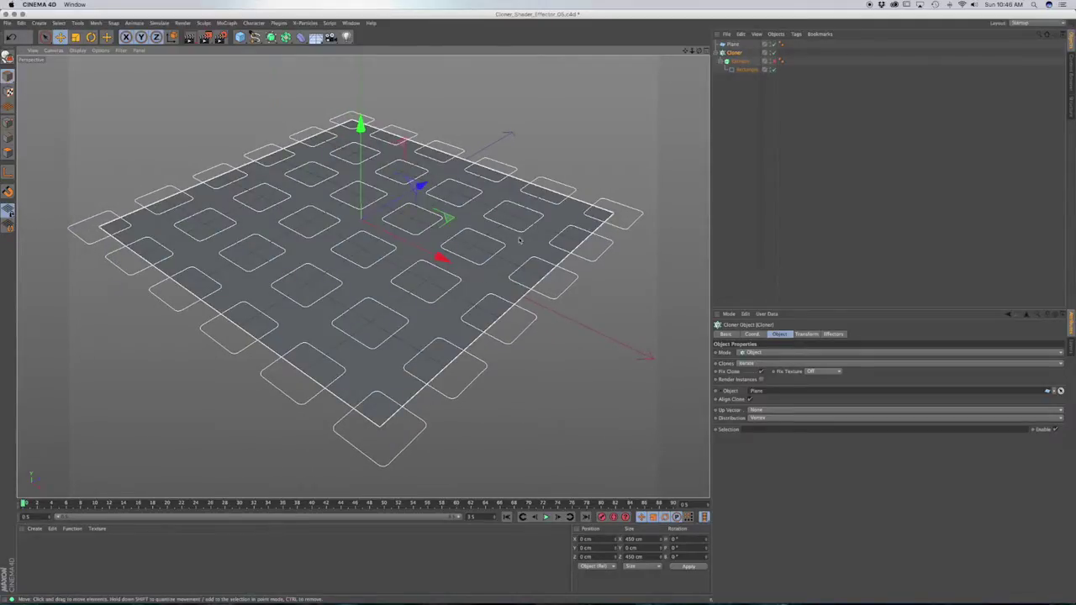
# Step: Add a Cinema 4D Display tag to the Extrude object
pyautogui.moveTo(471, 273); pyautogui.dragTo(448, 280, button='middle')
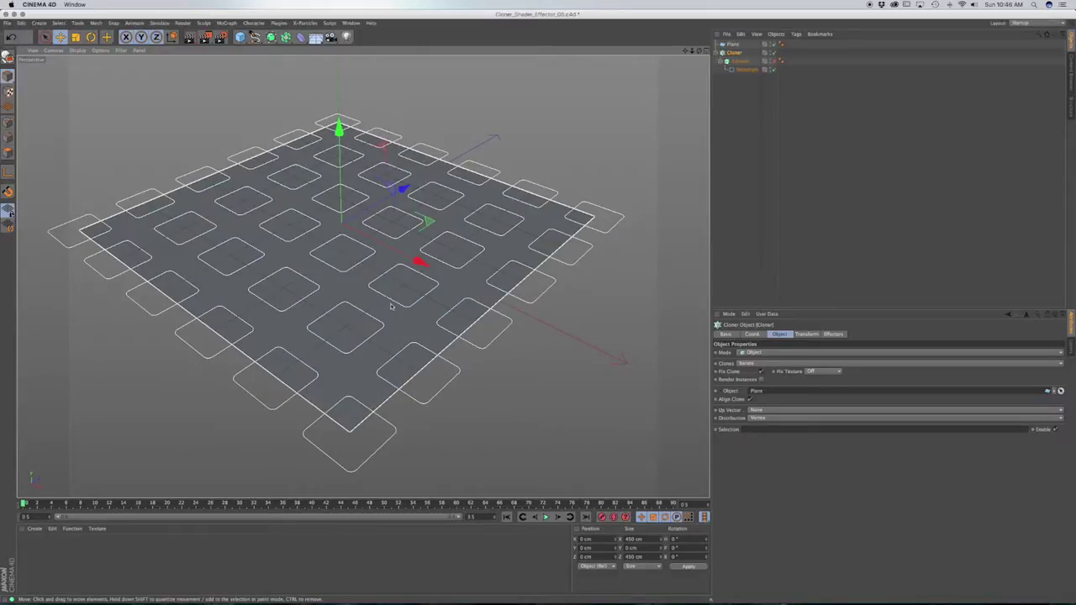
pyautogui.rightClick(746, 63)
pyautogui.moveTo(869, 66)
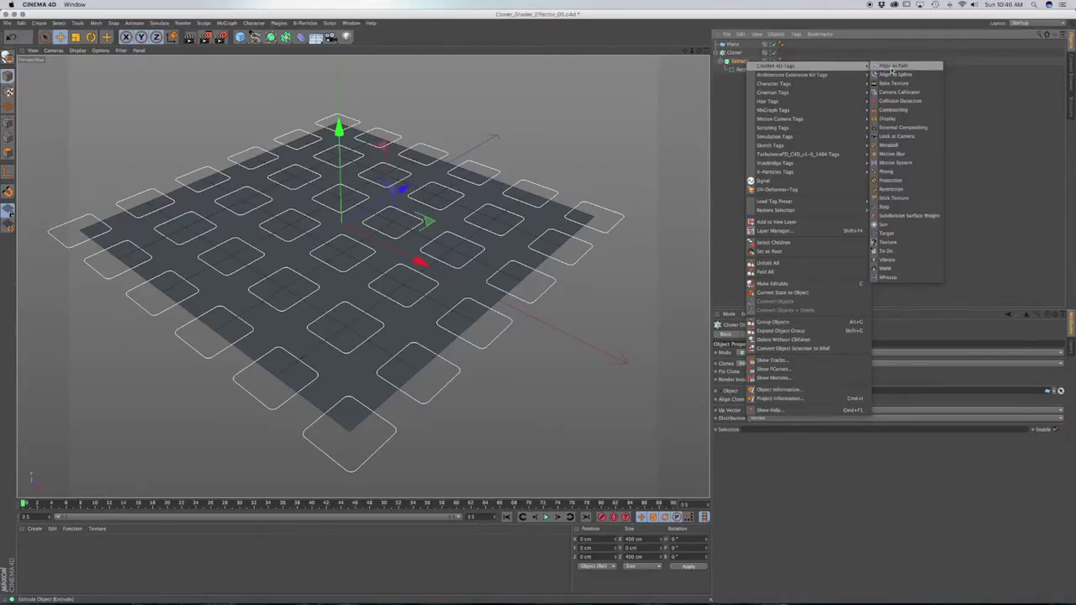
pyautogui.click(892, 120)
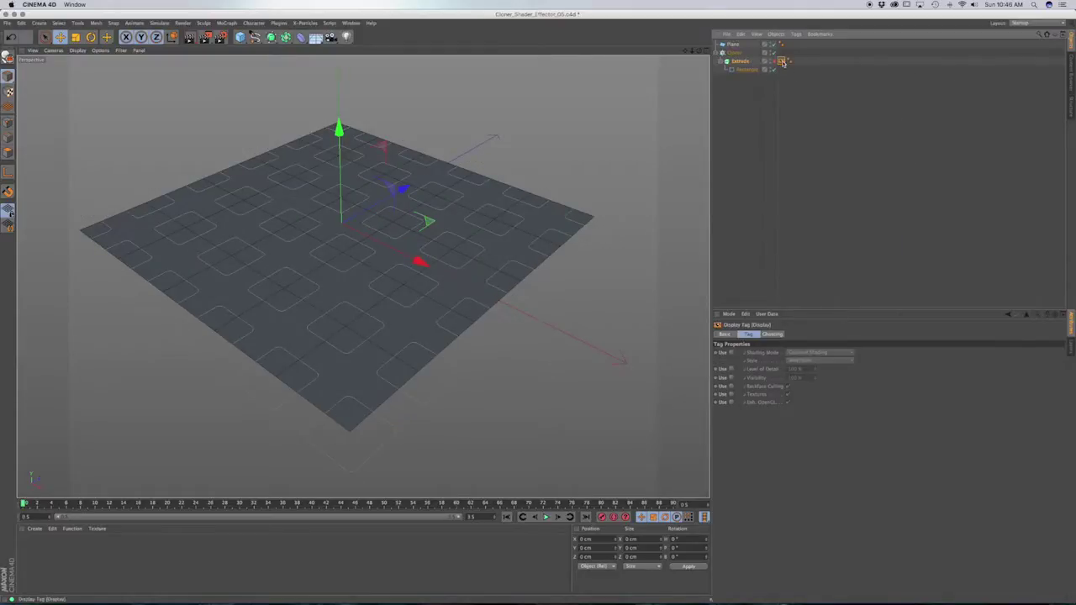
# Step: Enable the Display tag's shading override with Lines mode and Box style, and turn the Extrude object back on
pyautogui.click(732, 353)
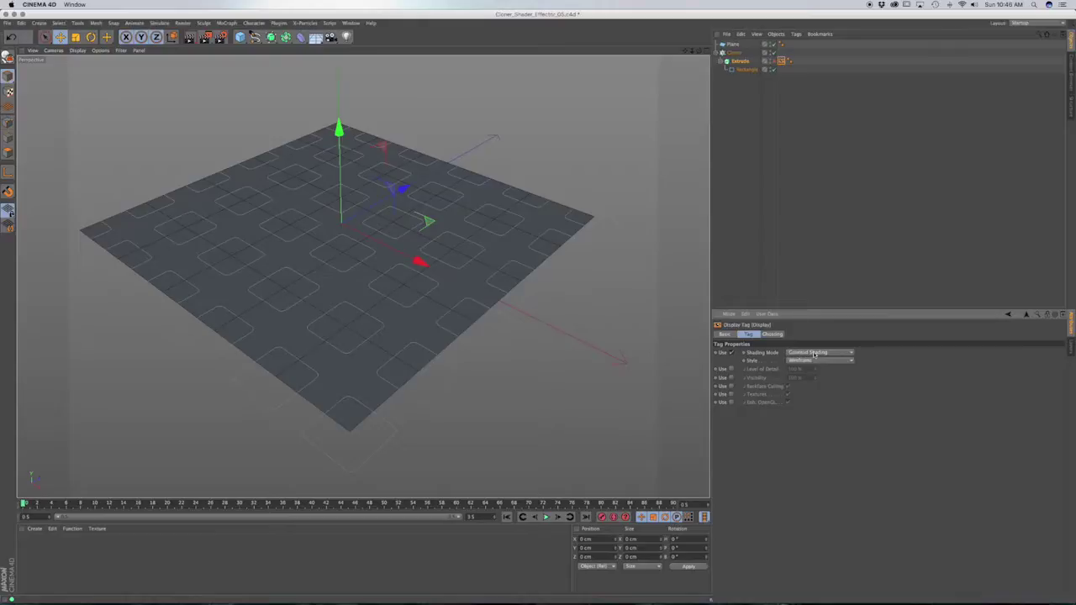
pyautogui.click(797, 353)
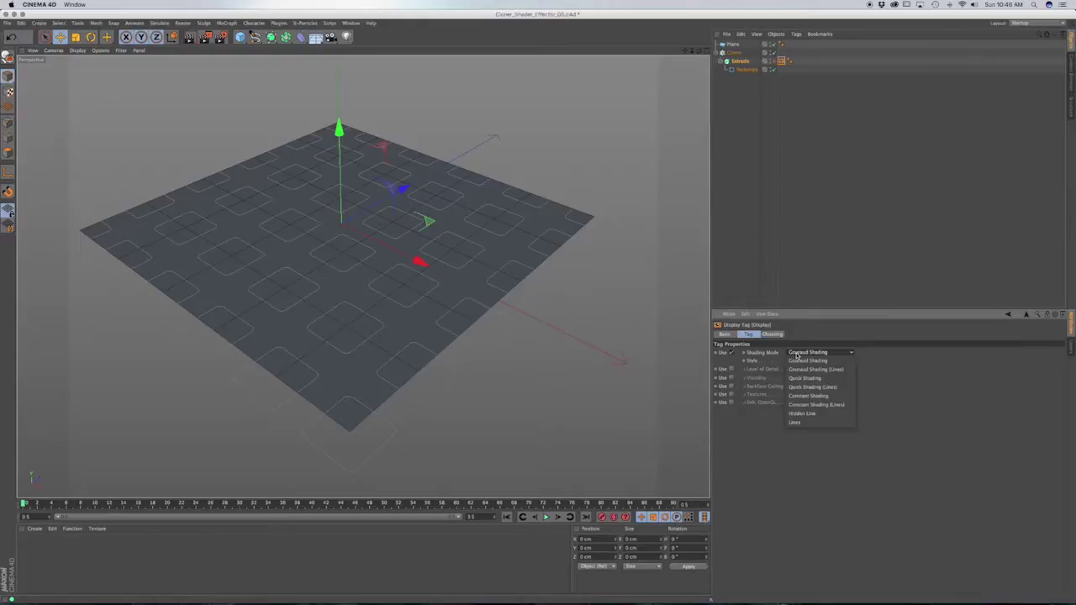
pyautogui.click(797, 423)
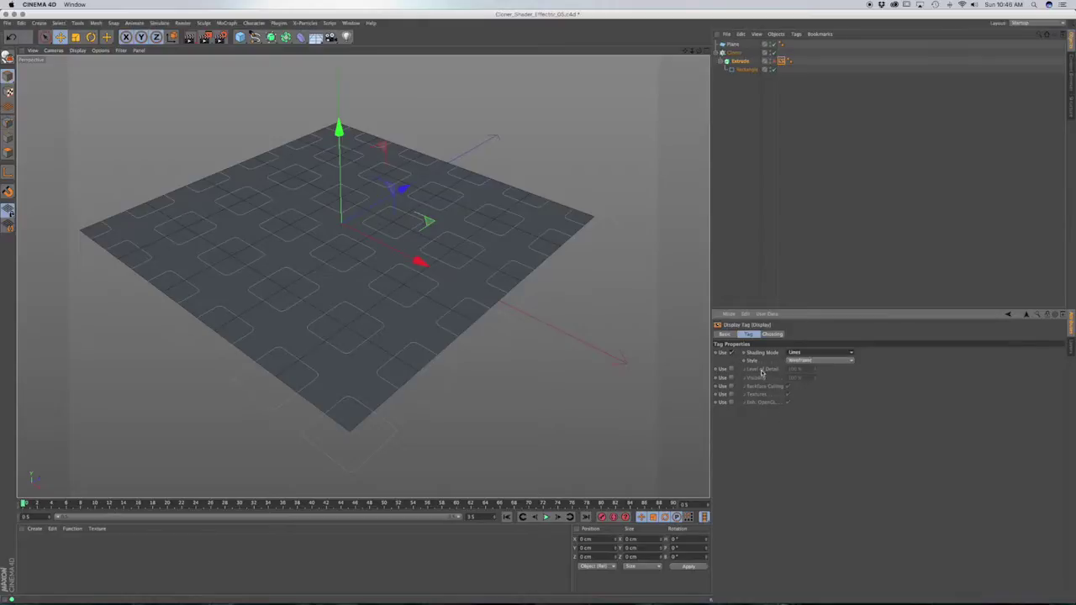
pyautogui.click(814, 360)
pyautogui.click(809, 386)
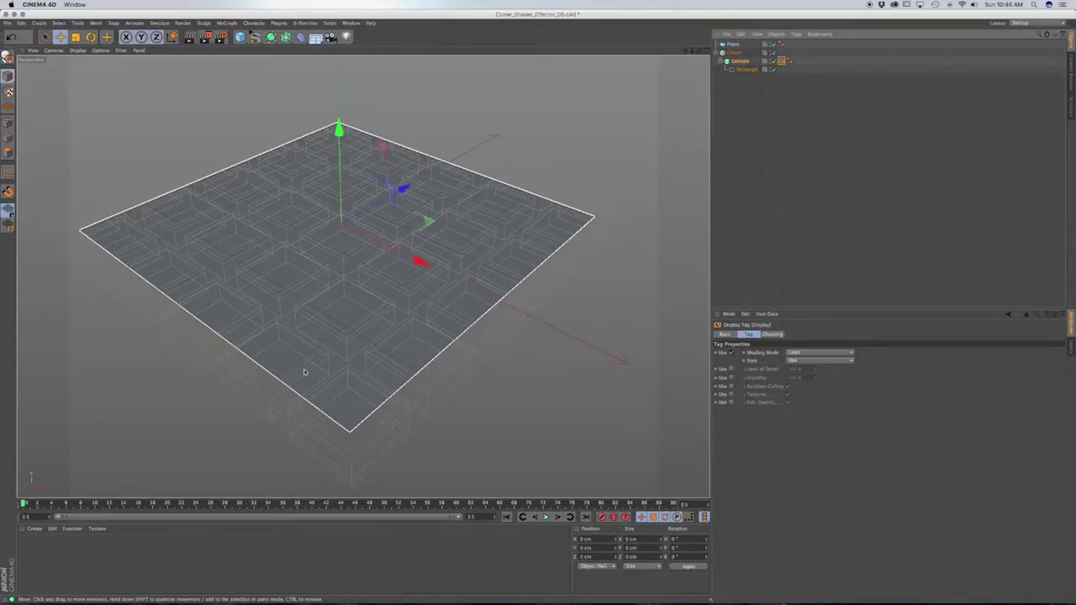
# Step: Add a MoGraph Shader effector to the Cloner
pyautogui.moveTo(396, 293)
pyautogui.keyDown('alt'); pyautogui.mouseDown()
pyautogui.moveTo(419, 315)
pyautogui.moveTo(382, 330)
pyautogui.moveTo(402, 360)
pyautogui.moveTo(429, 313)
pyautogui.moveTo(419, 353)
pyautogui.mouseUp(); pyautogui.keyUp('alt')
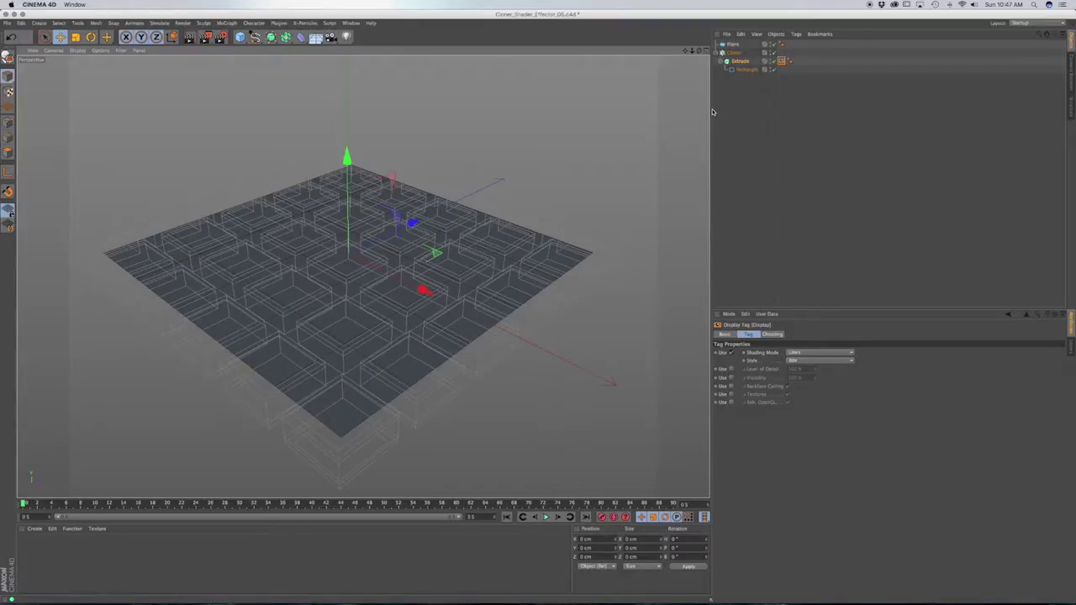
pyautogui.click(735, 54)
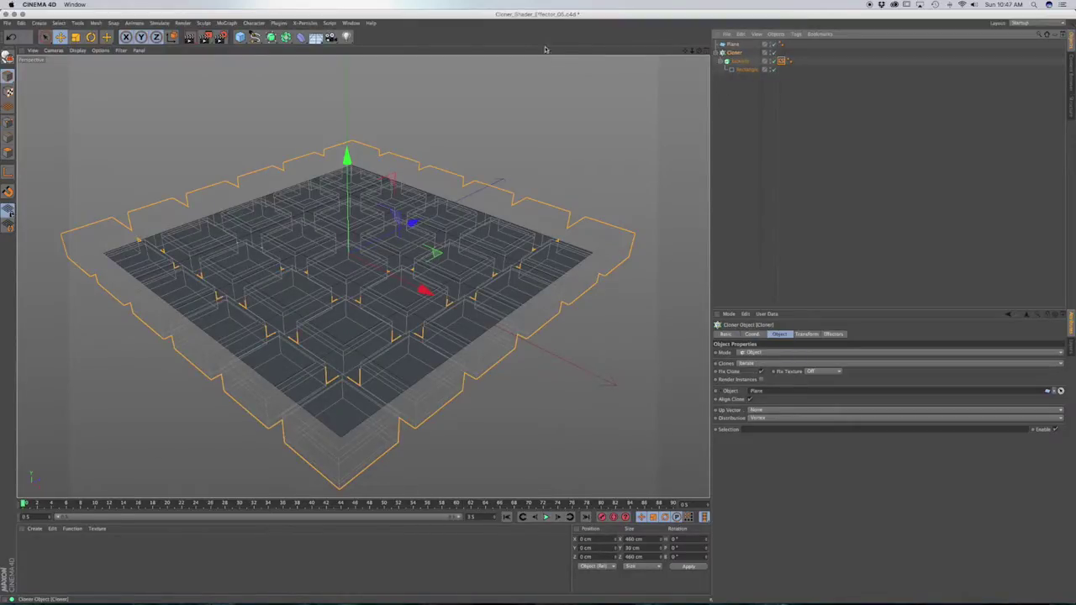
pyautogui.click(227, 22)
pyautogui.moveTo(249, 39)
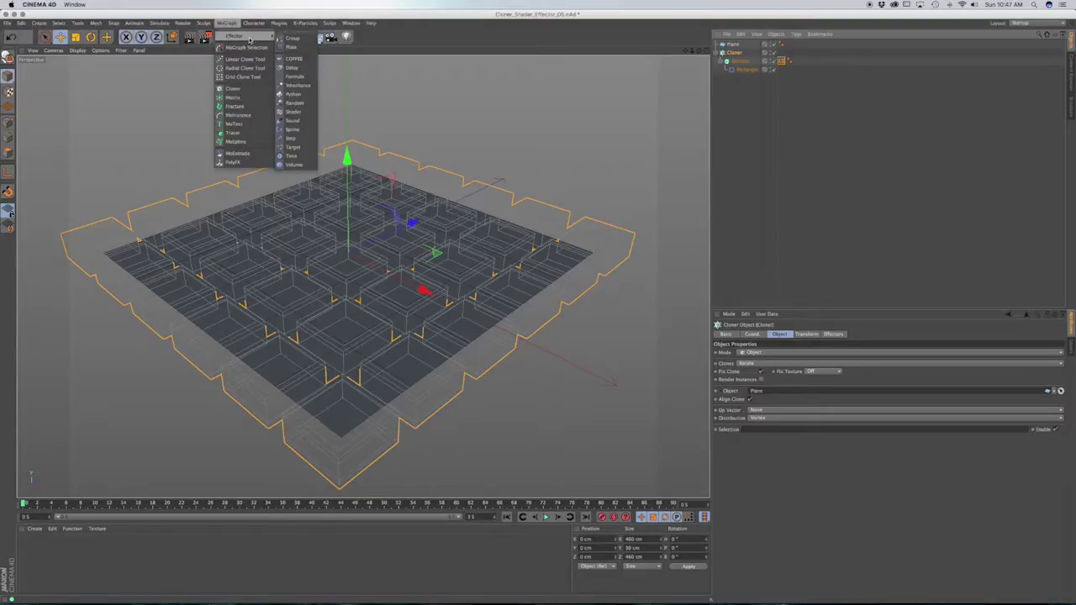
pyautogui.click(294, 112)
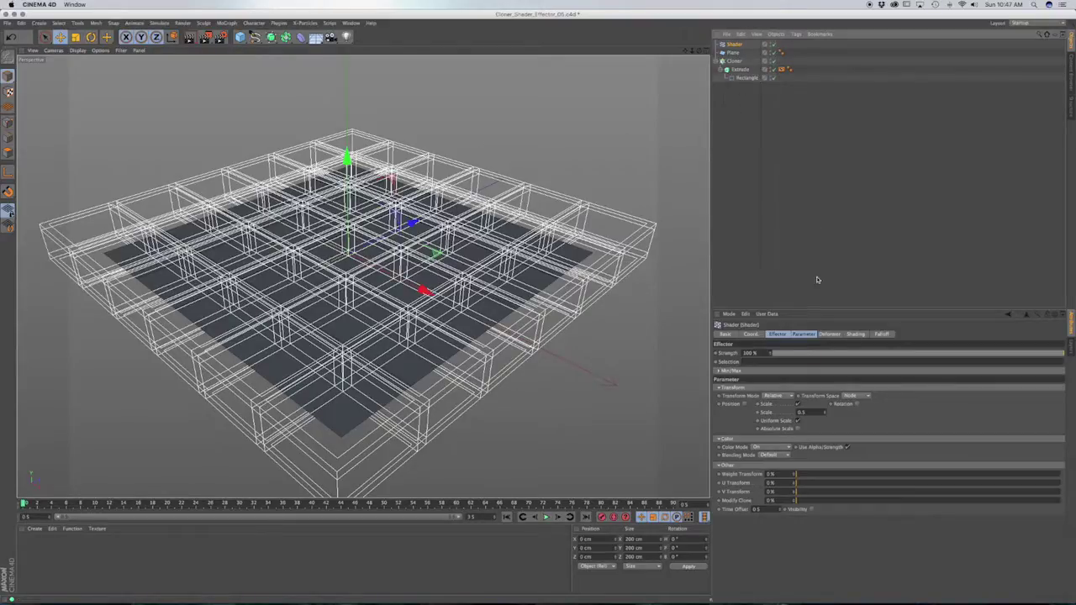
# Step: Turn off Uniform Scale in the Shader effector's parameters and set its Z scale to 3
pyautogui.click(809, 336)
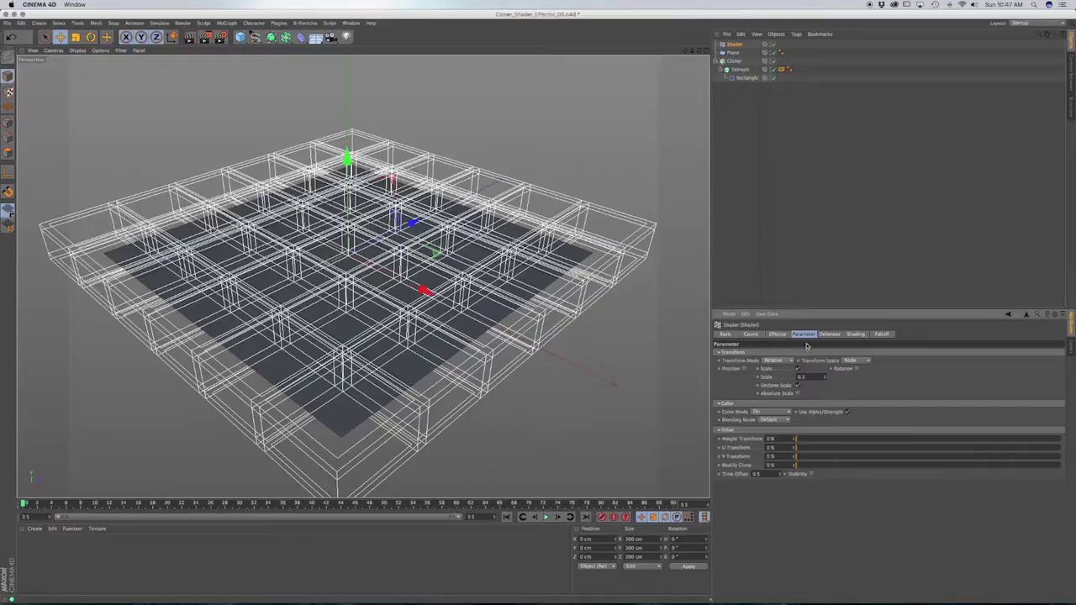
pyautogui.click(792, 390)
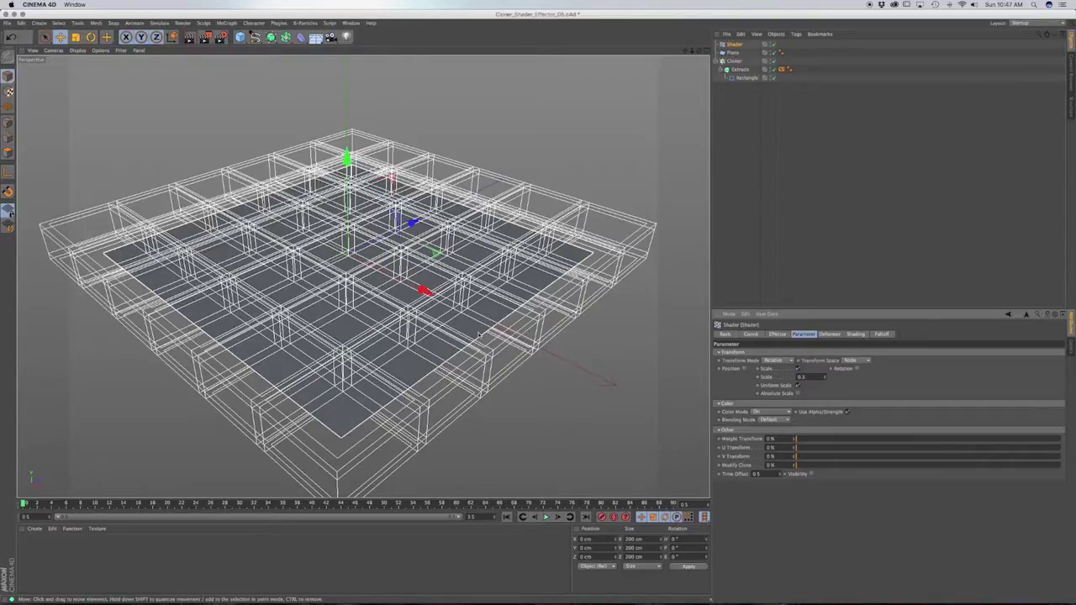
pyautogui.click(798, 393)
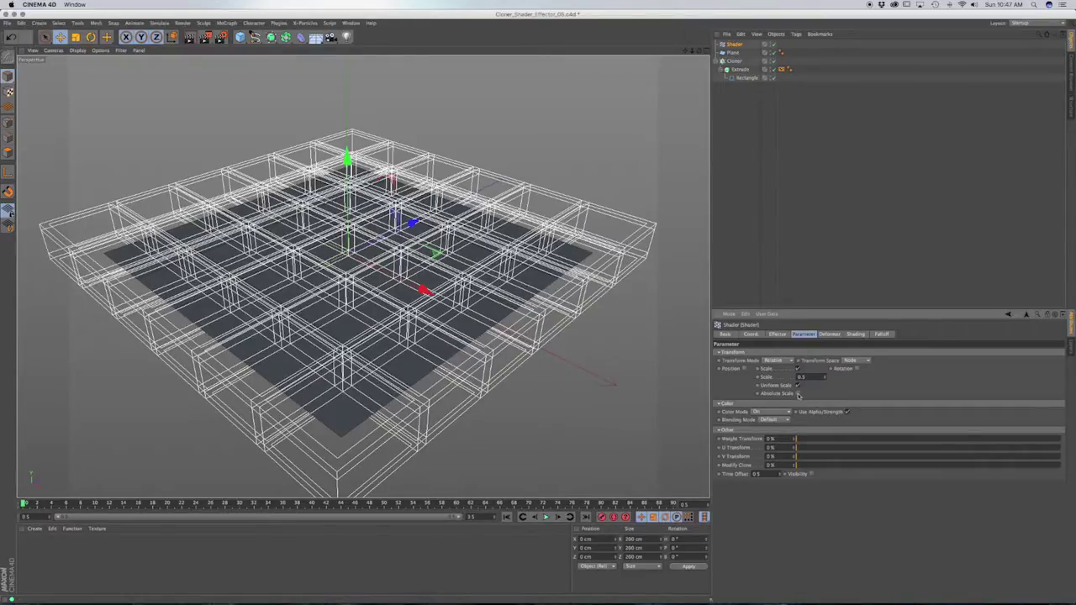
pyautogui.click(798, 385)
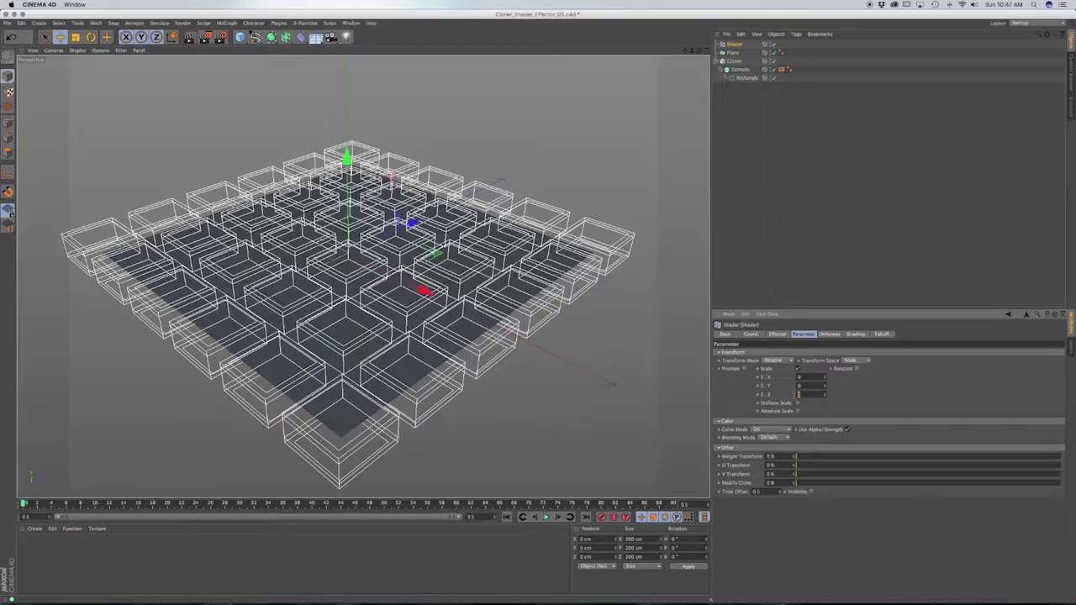
pyautogui.press('Return')
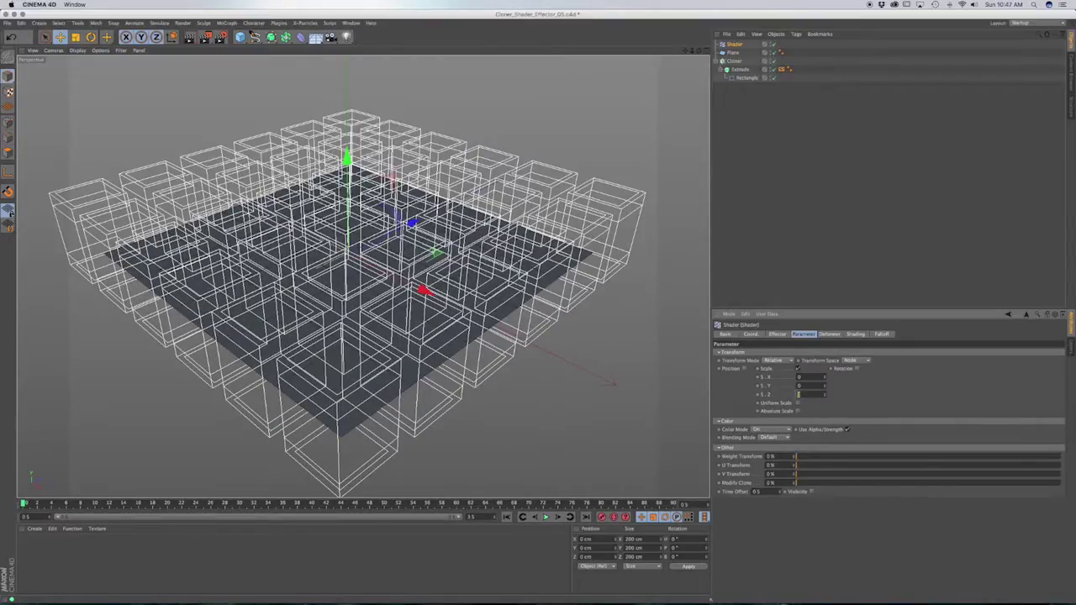
pyautogui.press('Return')
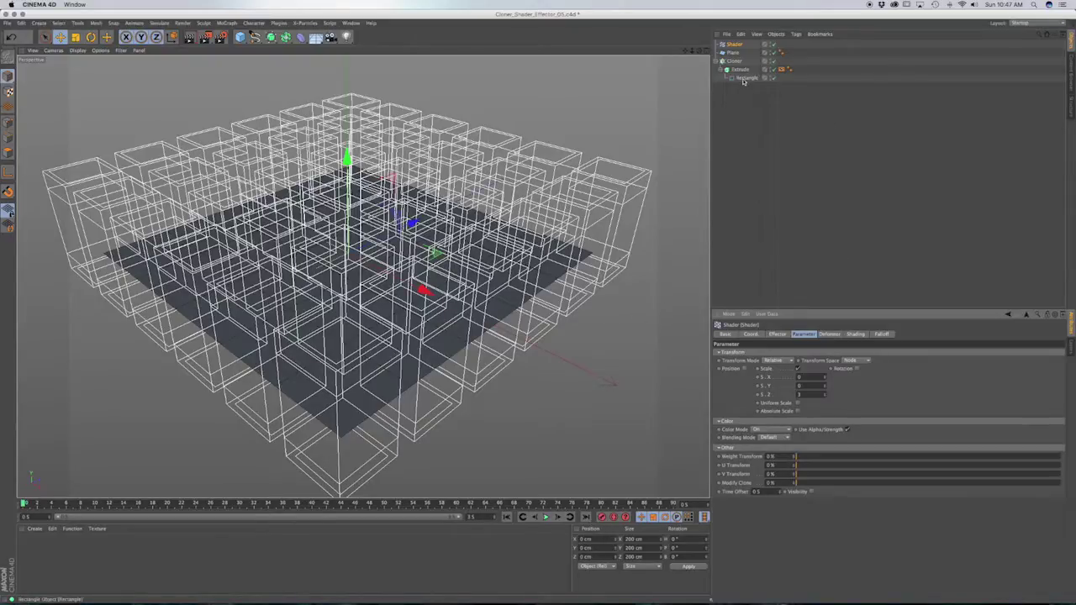
# Step: Load a Gradient into the Shader effector's shading channel and set its type to 2D - Circular
pyautogui.keyDown('alt'); pyautogui.moveTo(637, 227); pyautogui.dragTo(454, 339); pyautogui.keyUp('alt')
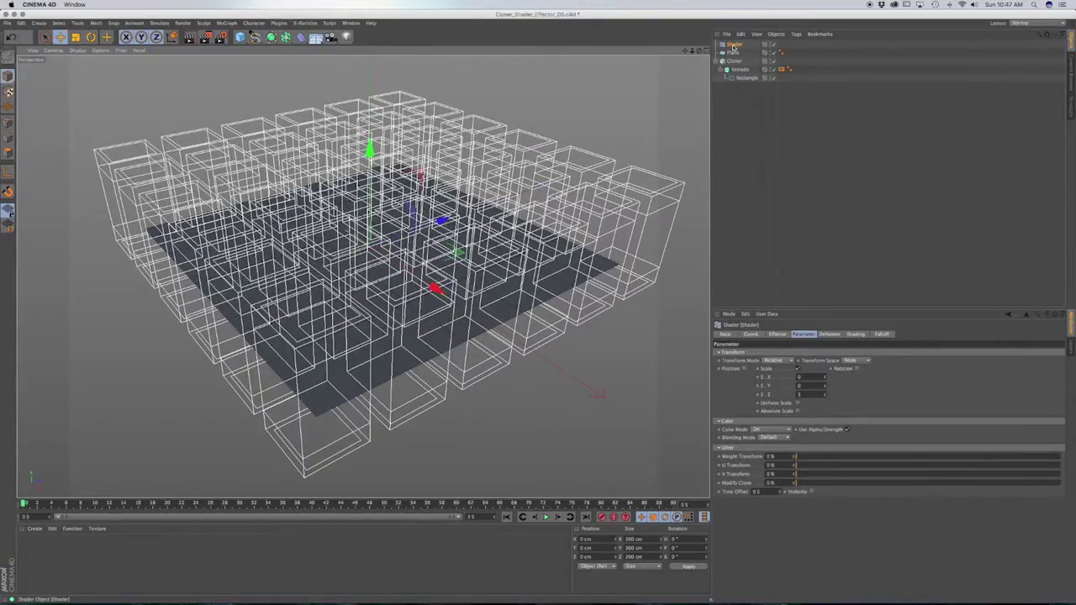
pyautogui.click(852, 335)
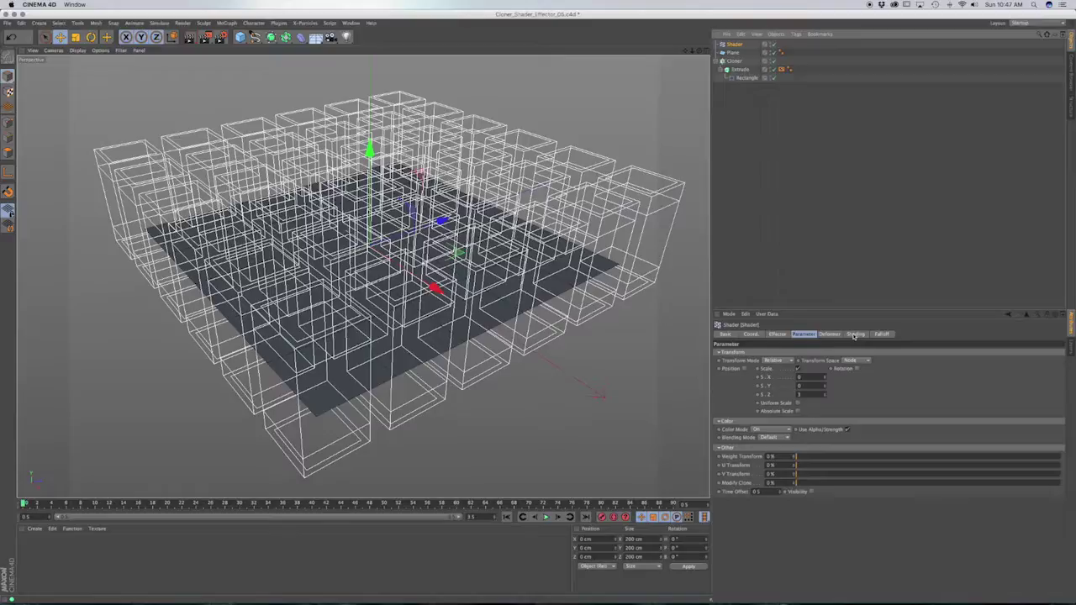
pyautogui.click(741, 362)
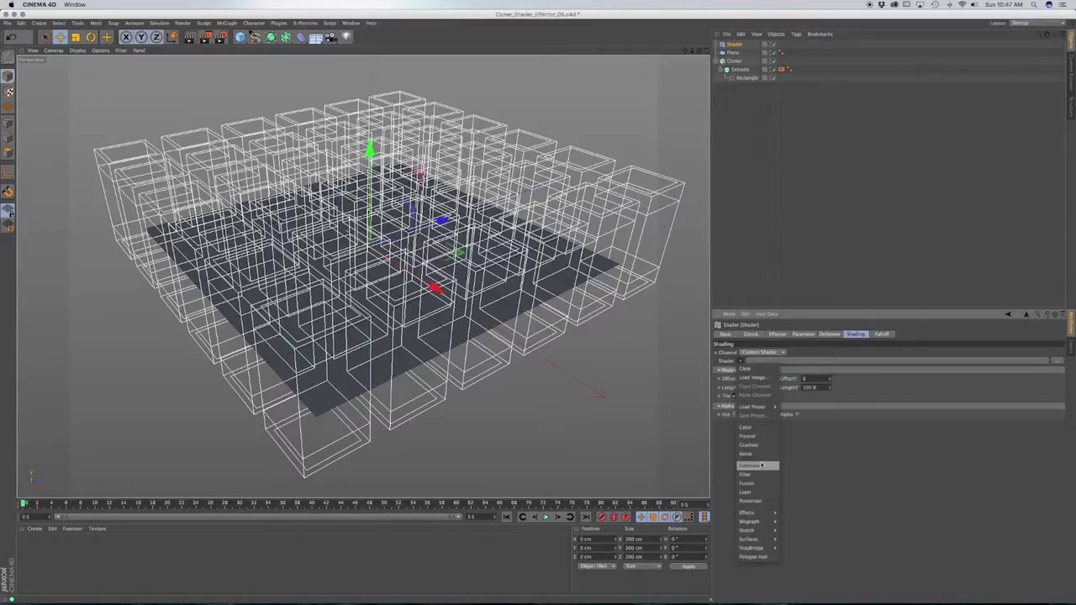
pyautogui.click(765, 446)
pyautogui.click(749, 378)
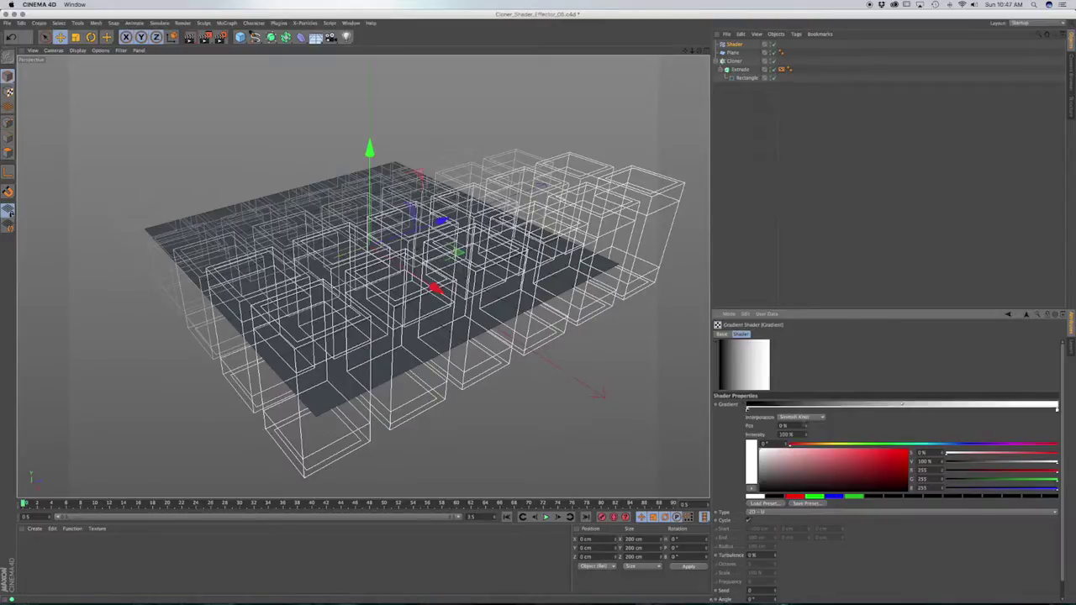
pyautogui.click(773, 514)
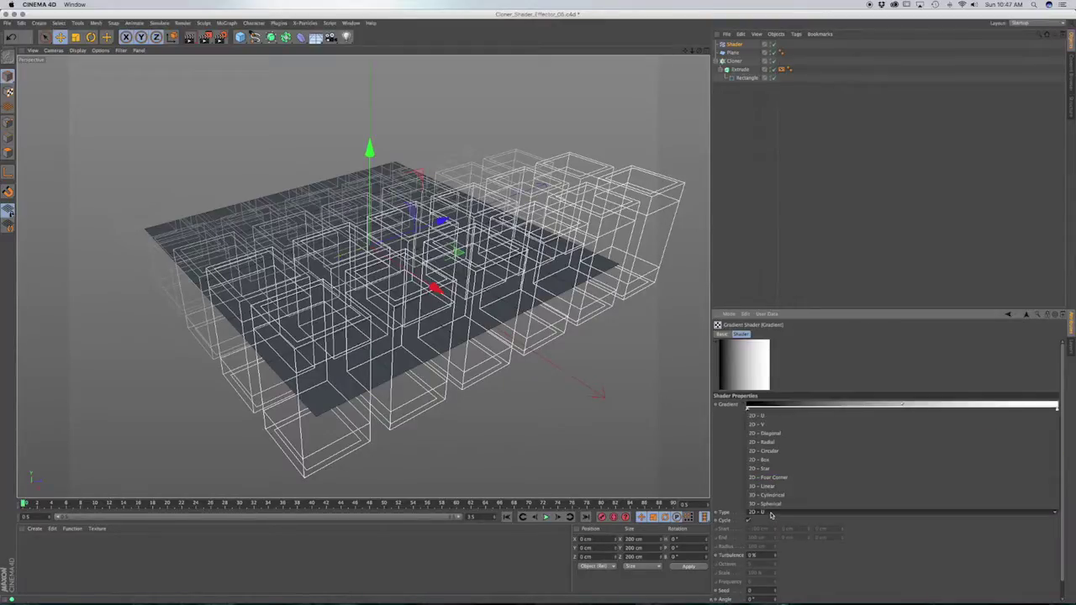
pyautogui.click(782, 452)
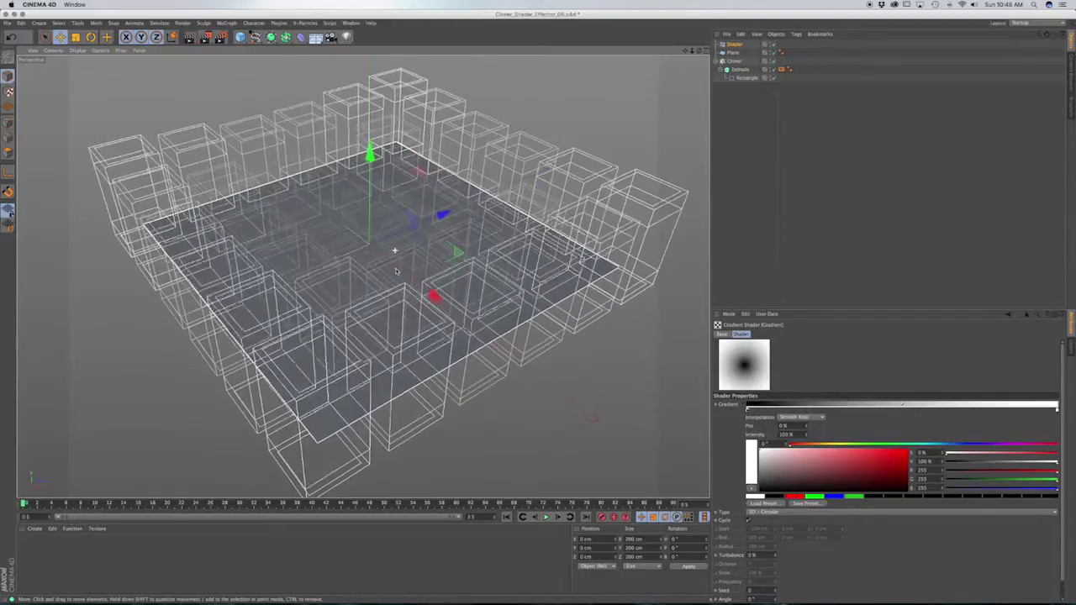
# Step: Rearrange the gradient knots into a white ring around the center, with white at about 14% and outer black at about 25%
pyautogui.moveTo(395, 271)
pyautogui.keyDown('alt'); pyautogui.mouseDown()
pyautogui.moveTo(391, 235)
pyautogui.moveTo(408, 264)
pyautogui.moveTo(414, 230)
pyautogui.mouseUp(); pyautogui.keyUp('alt')
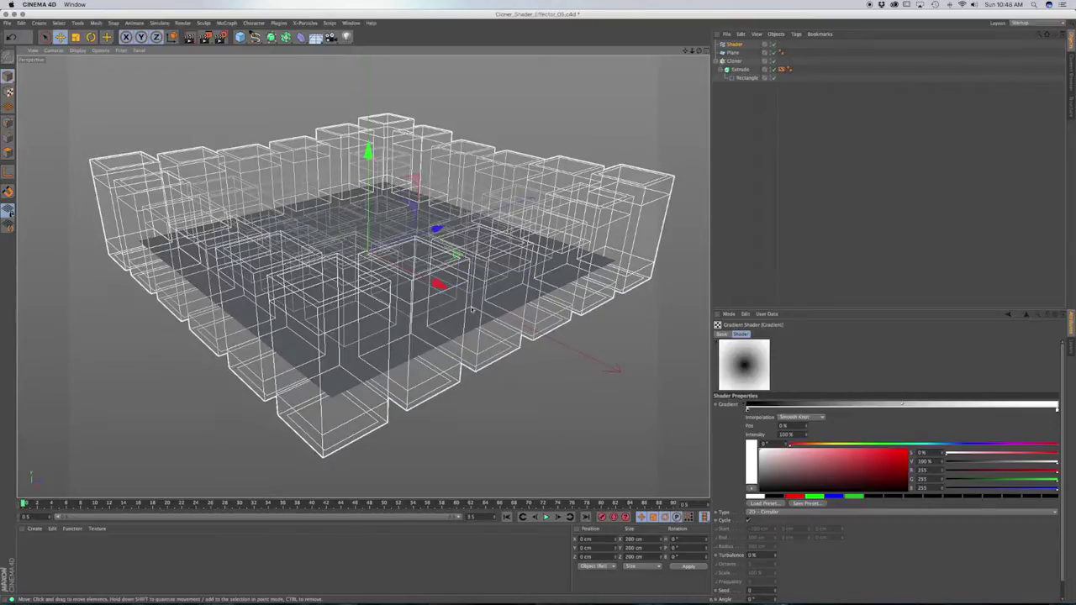
pyautogui.click(1058, 410)
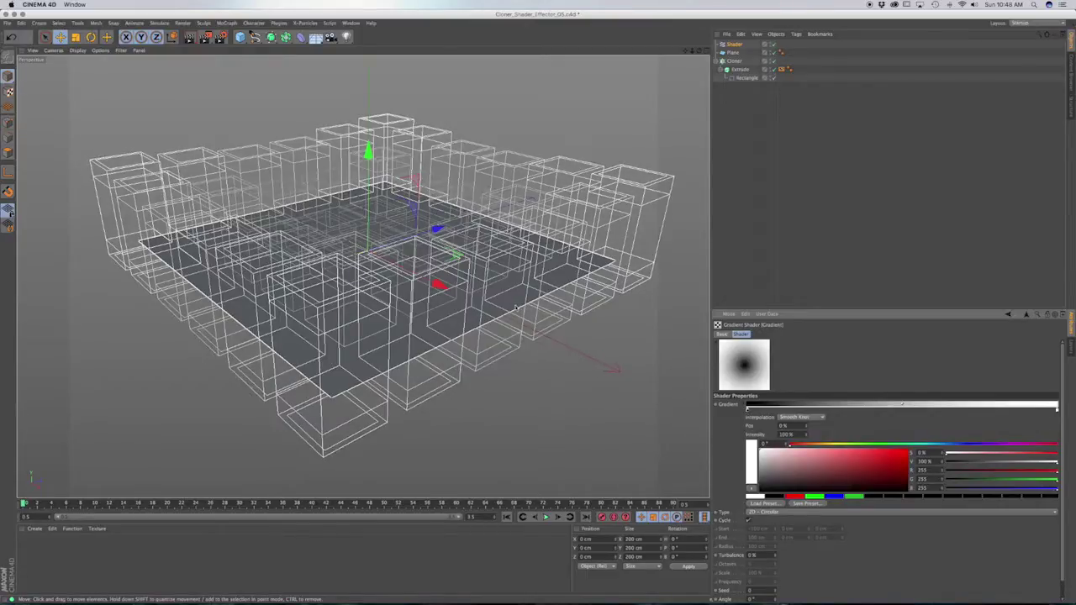
pyautogui.keyDown('alt'); pyautogui.moveTo(361, 269); pyautogui.dragTo(296, 278); pyautogui.keyUp('alt')
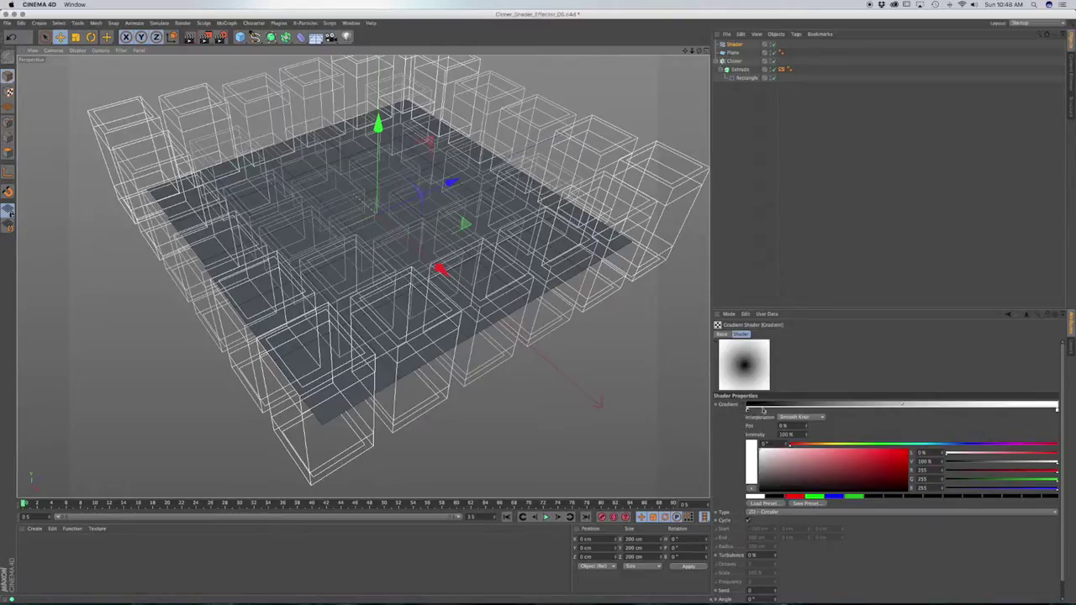
pyautogui.moveTo(1058, 412); pyautogui.dragTo(765, 415)
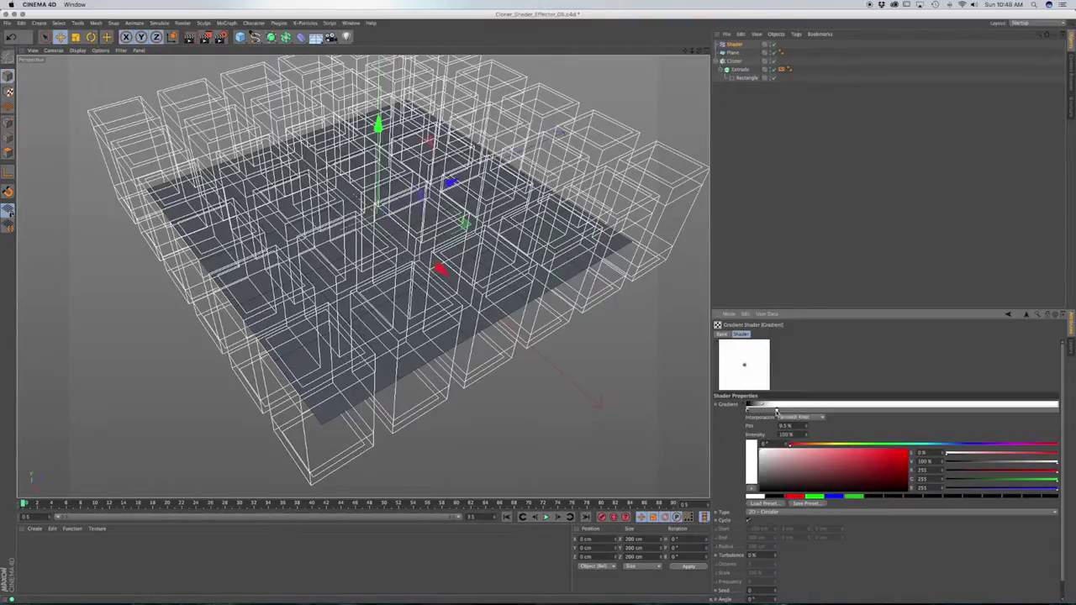
pyautogui.moveTo(776, 412); pyautogui.dragTo(824, 412)
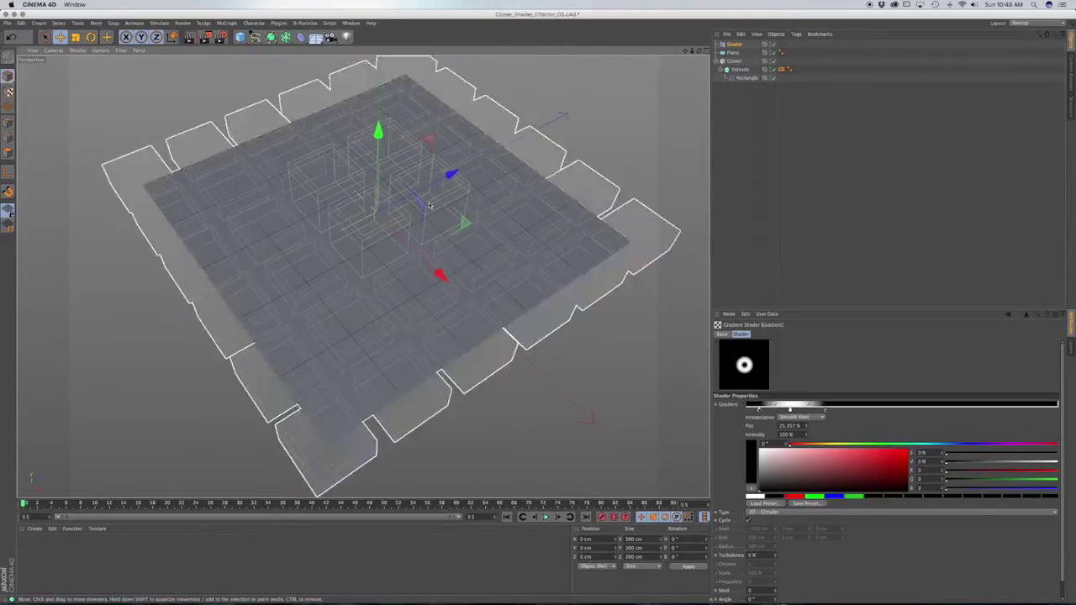
# Step: Add gradient knots for a second ring, with white at about 44.9% and outer black at about 54.4%, and save the project
pyautogui.keyDown('alt'); pyautogui.moveTo(416, 236); pyautogui.dragTo(424, 178); pyautogui.keyUp('alt')
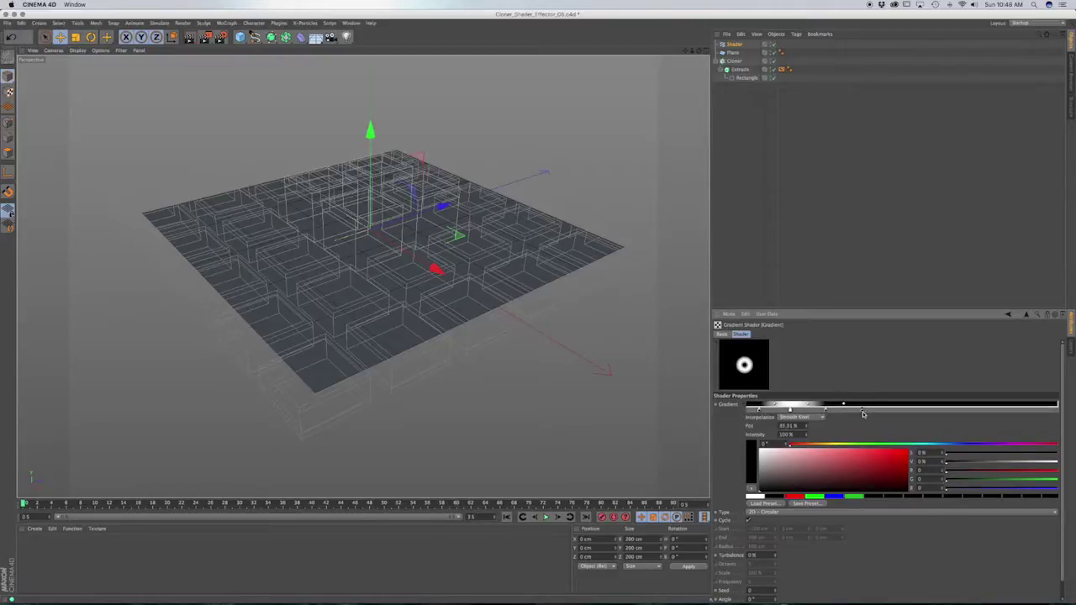
pyautogui.click(861, 413)
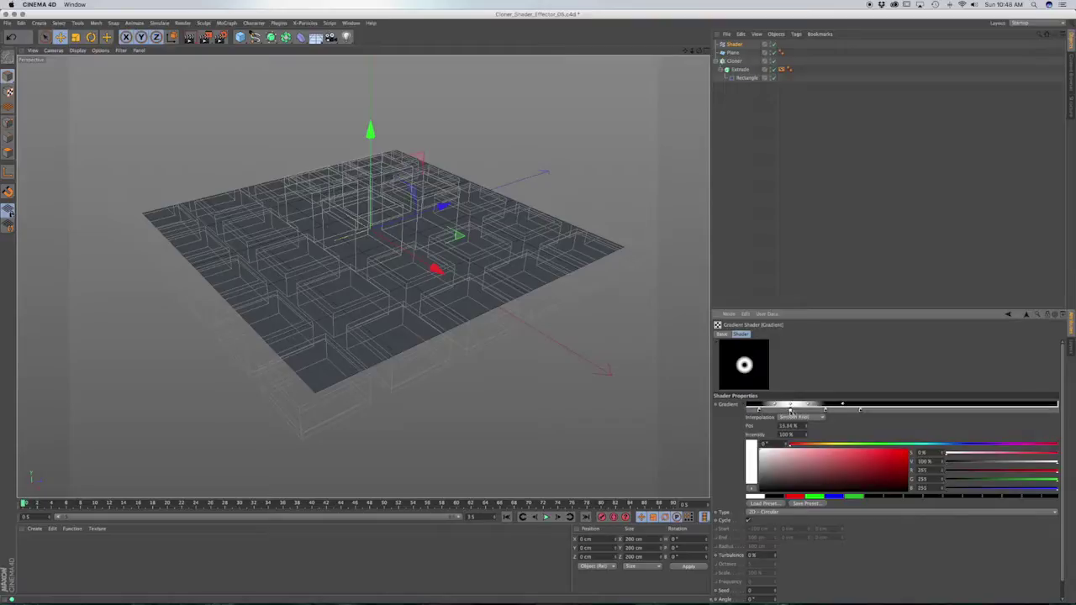
pyautogui.click(885, 412)
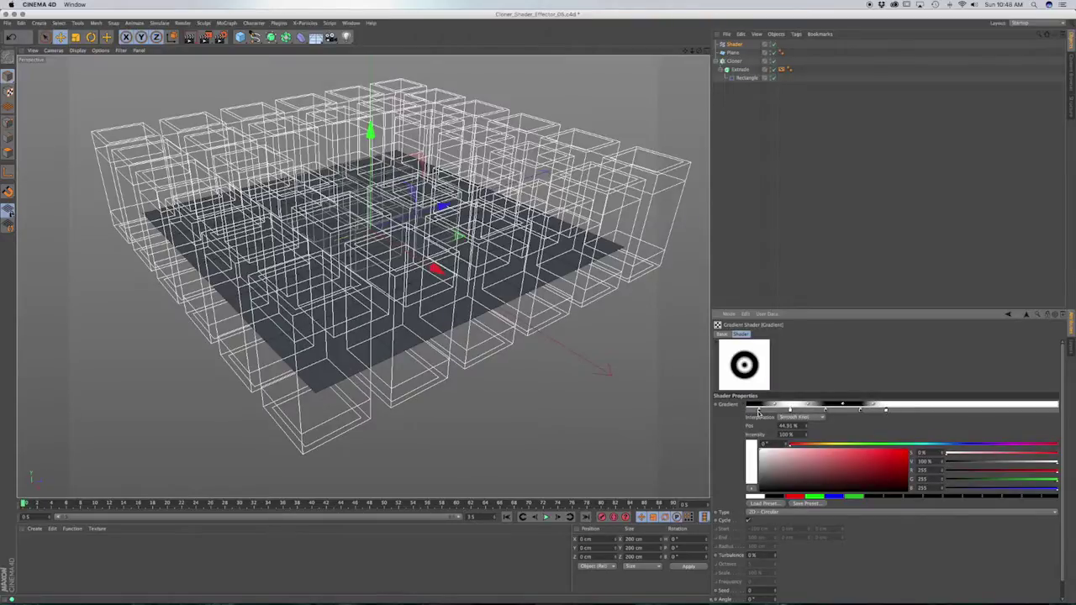
pyautogui.moveTo(758, 412); pyautogui.dragTo(917, 413)
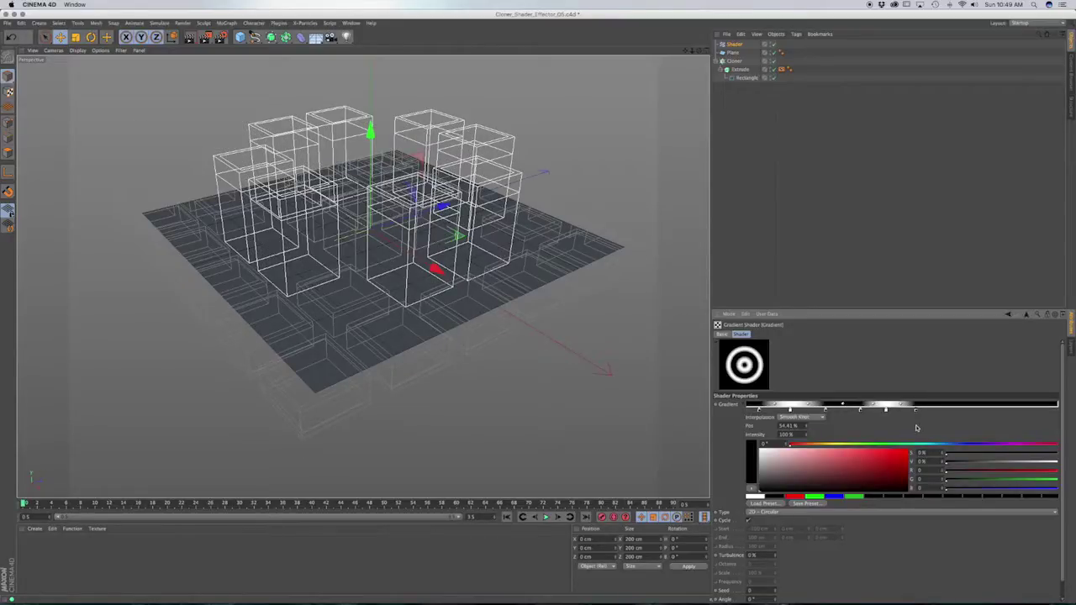
pyautogui.press('super+s')
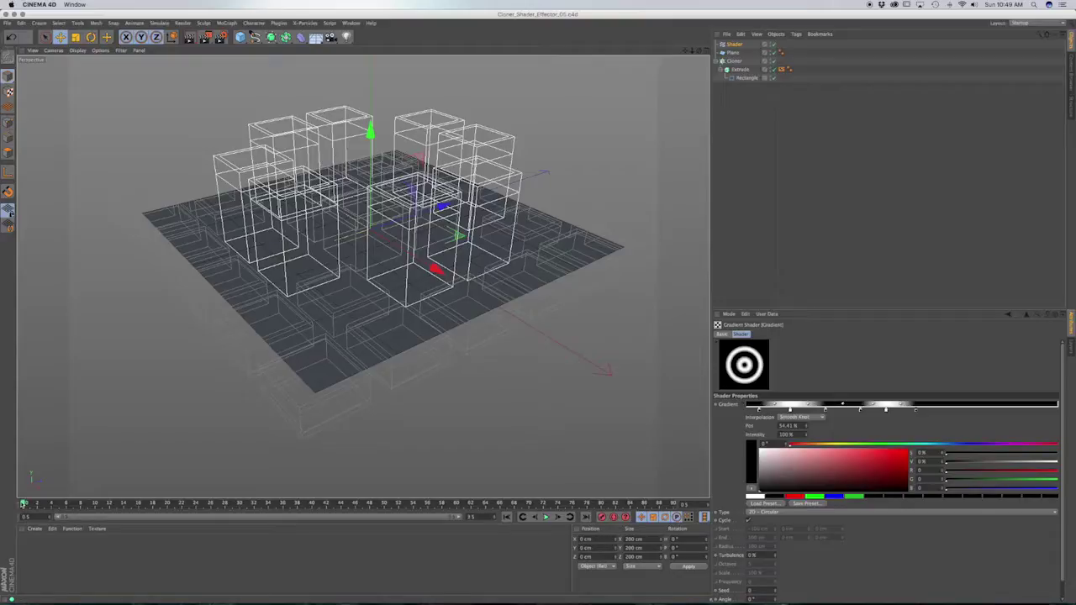
# Step: Keyframe the gradient at frame 0, and at frame 20 shift the outer ring's knots outward until its outer black knot reaches 100%
pyautogui.click(716, 406)
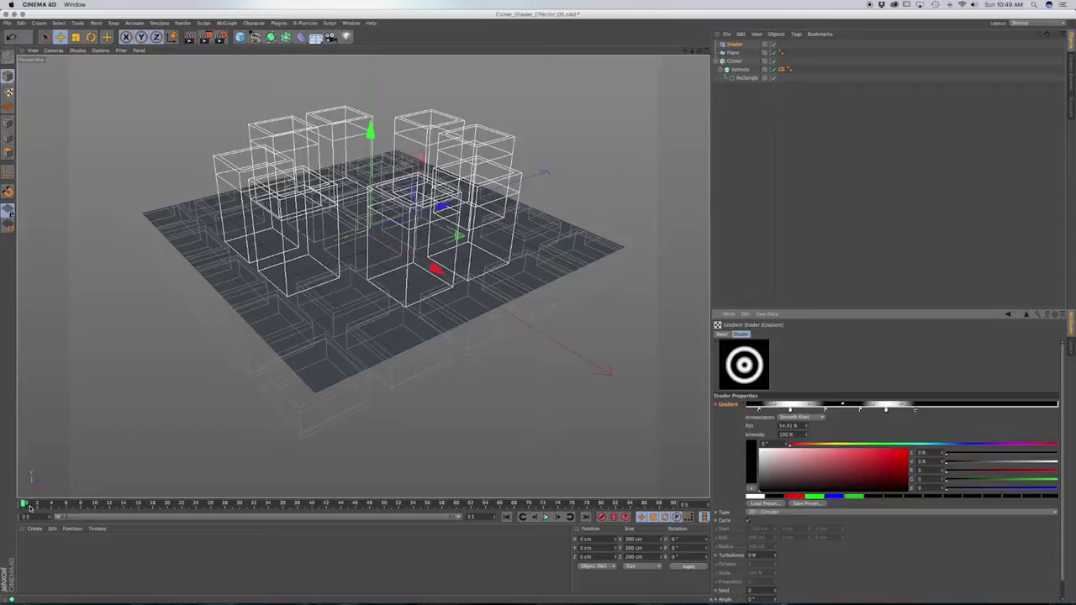
pyautogui.moveTo(24, 505); pyautogui.dragTo(168, 504)
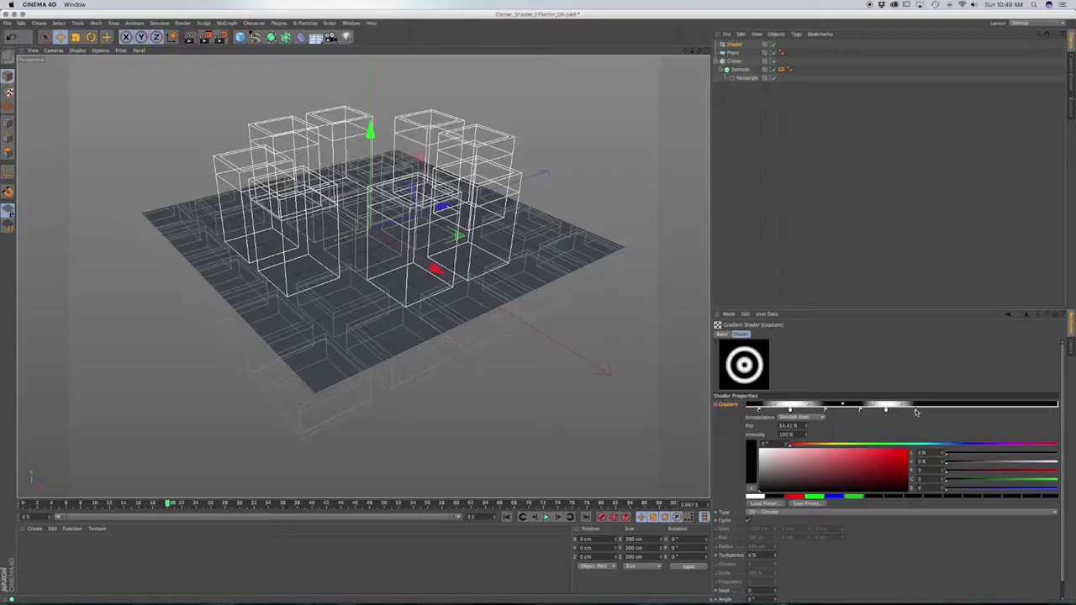
pyautogui.moveTo(917, 412); pyautogui.dragTo(1057, 411)
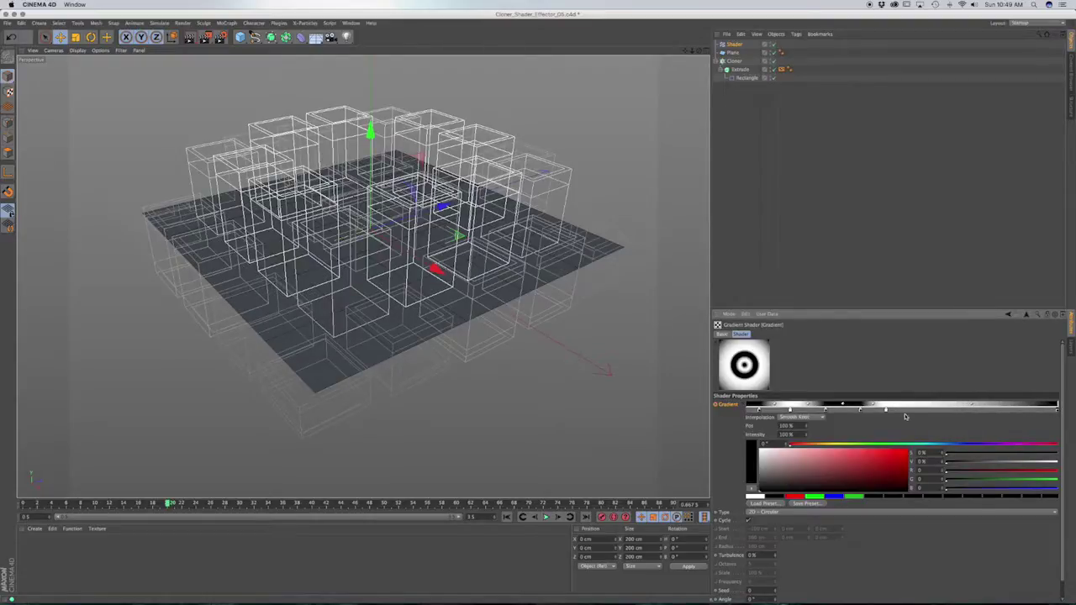
pyautogui.moveTo(886, 412); pyautogui.dragTo(1035, 411)
pyautogui.moveTo(860, 411); pyautogui.dragTo(1002, 411)
# Step: Shift the inner ring's knots to about 55.36% black, 64.18% white and 72.86% black, and keyframe the gradient at frame 20
pyautogui.moveTo(830, 414); pyautogui.dragTo(972, 412)
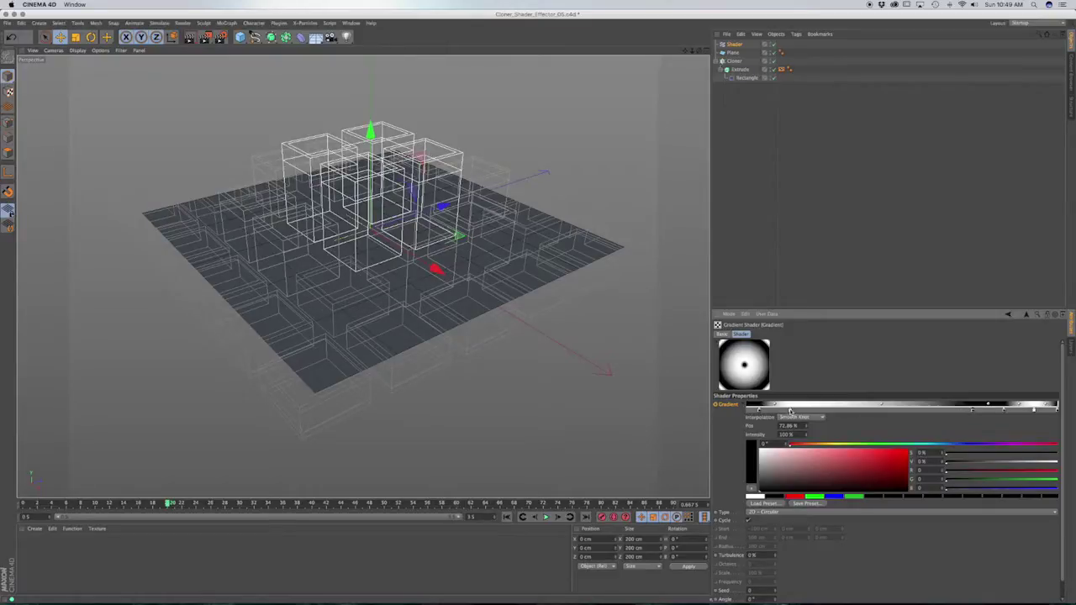
pyautogui.moveTo(790, 410); pyautogui.dragTo(909, 409)
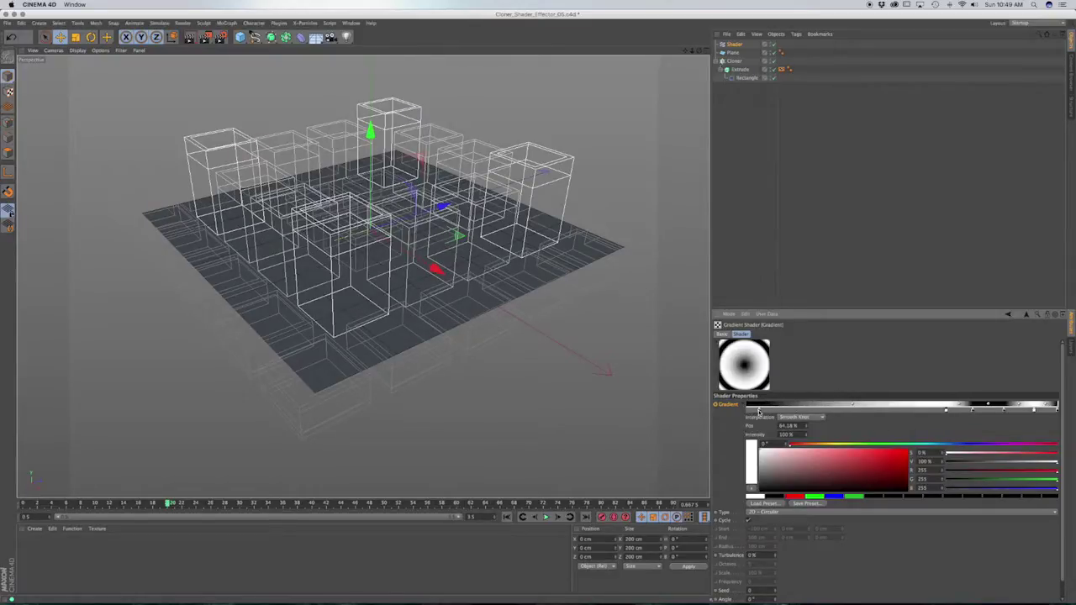
pyautogui.moveTo(759, 411); pyautogui.dragTo(918, 411)
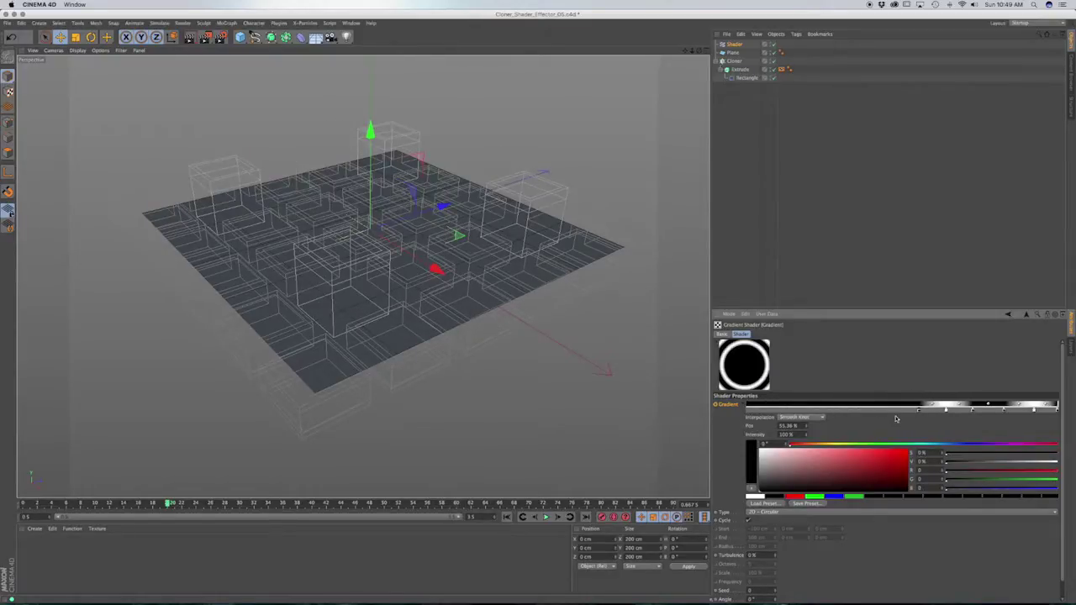
pyautogui.click(715, 406)
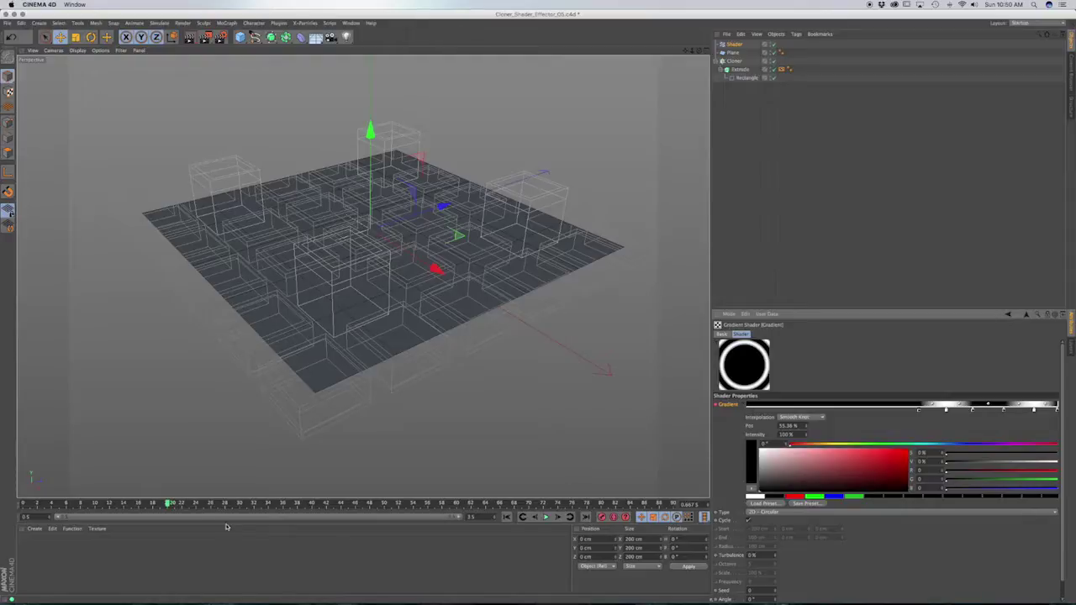
# Step: Scrub the timeline between frames 0 and 20 to examine the ring animation across the clones, and return to frame 0
pyautogui.moveTo(169, 502); pyautogui.dragTo(23, 504)
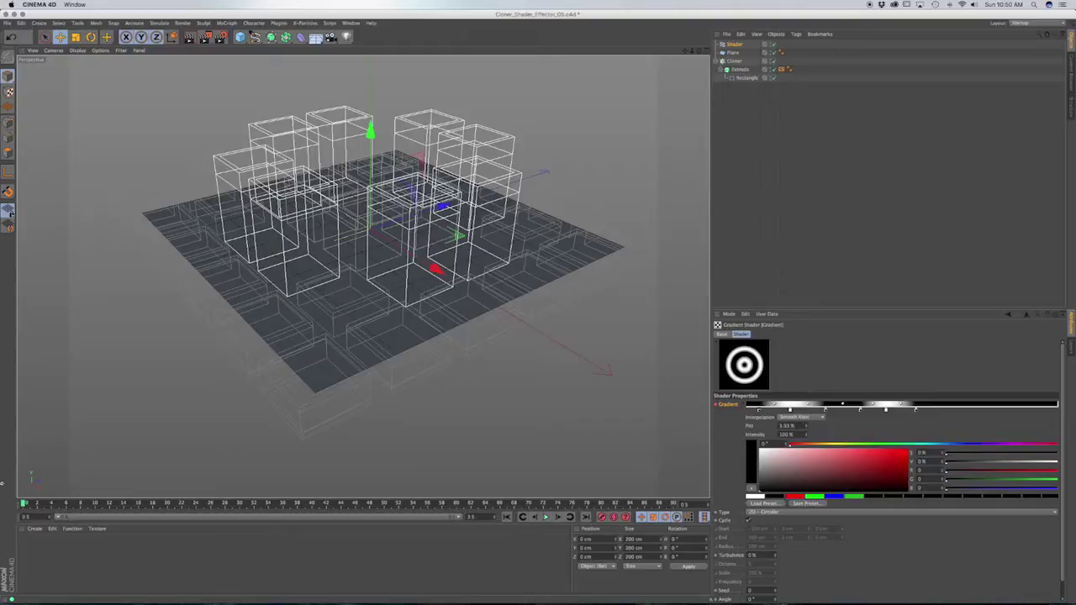
pyautogui.moveTo(24, 505); pyautogui.dragTo(81, 505)
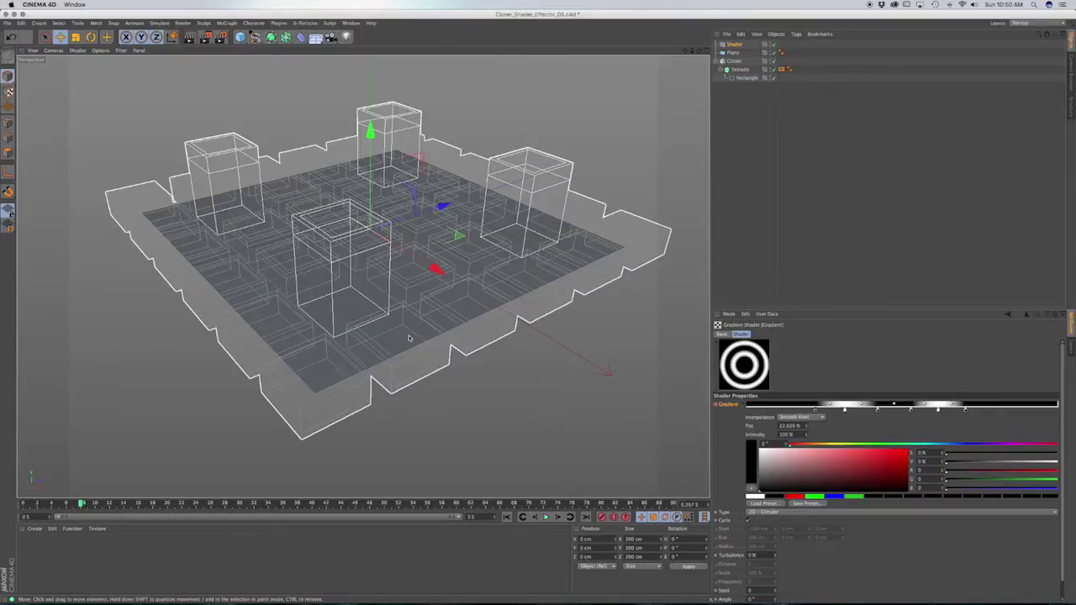
pyautogui.click(734, 53)
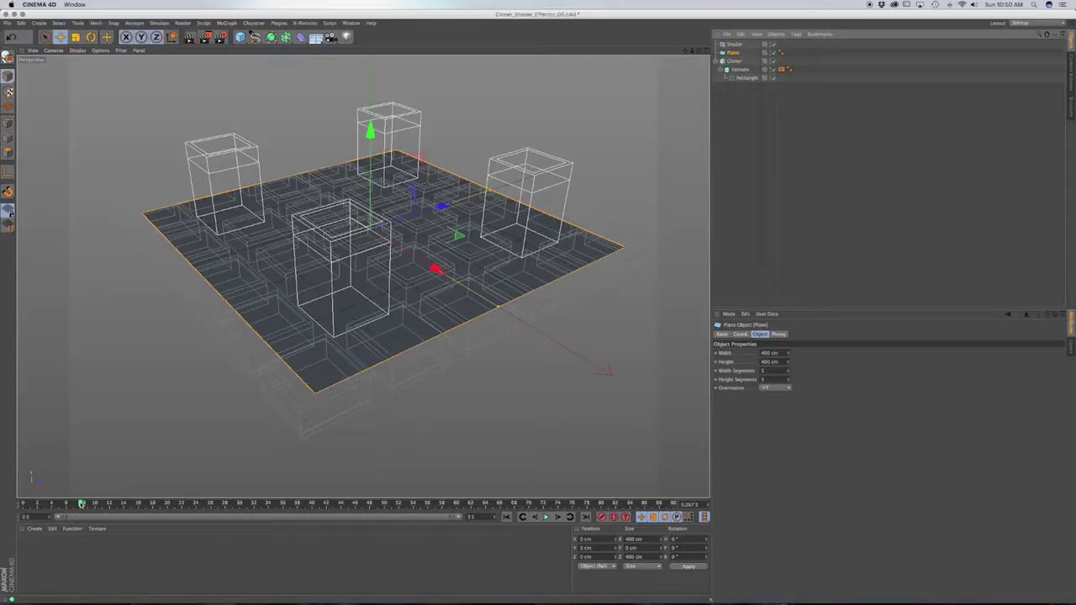
pyautogui.moveTo(90, 504)
pyautogui.mouseDown()
pyautogui.moveTo(42, 502)
pyautogui.moveTo(173, 502)
pyautogui.moveTo(29, 503)
pyautogui.moveTo(124, 503)
pyautogui.mouseUp()
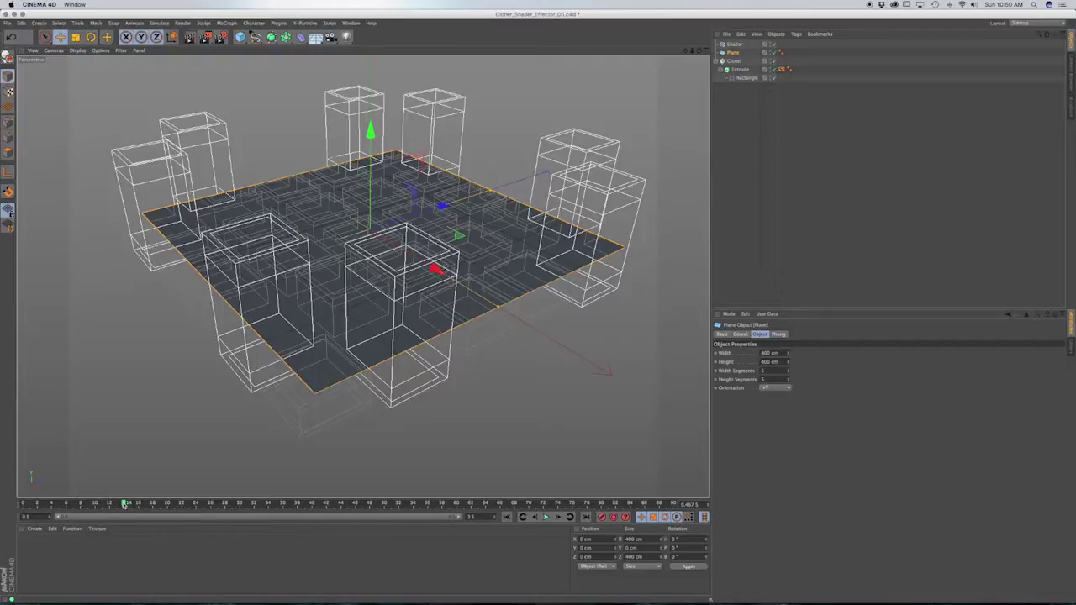
pyautogui.moveTo(125, 503)
pyautogui.mouseDown()
pyautogui.moveTo(24, 505)
pyautogui.moveTo(82, 507)
pyautogui.mouseUp()
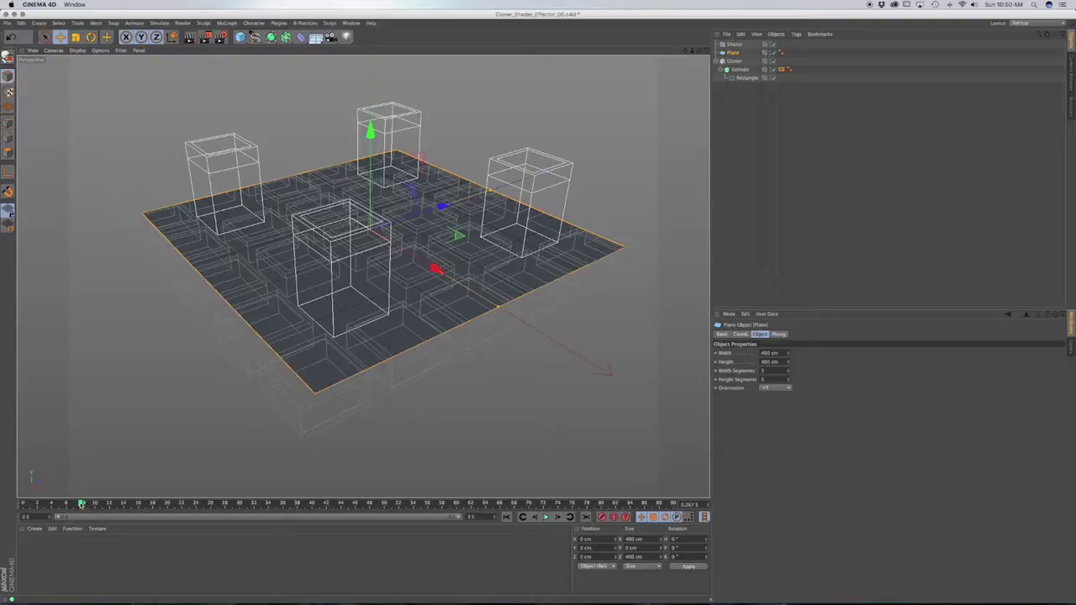
pyautogui.moveTo(81, 503); pyautogui.dragTo(24, 503)
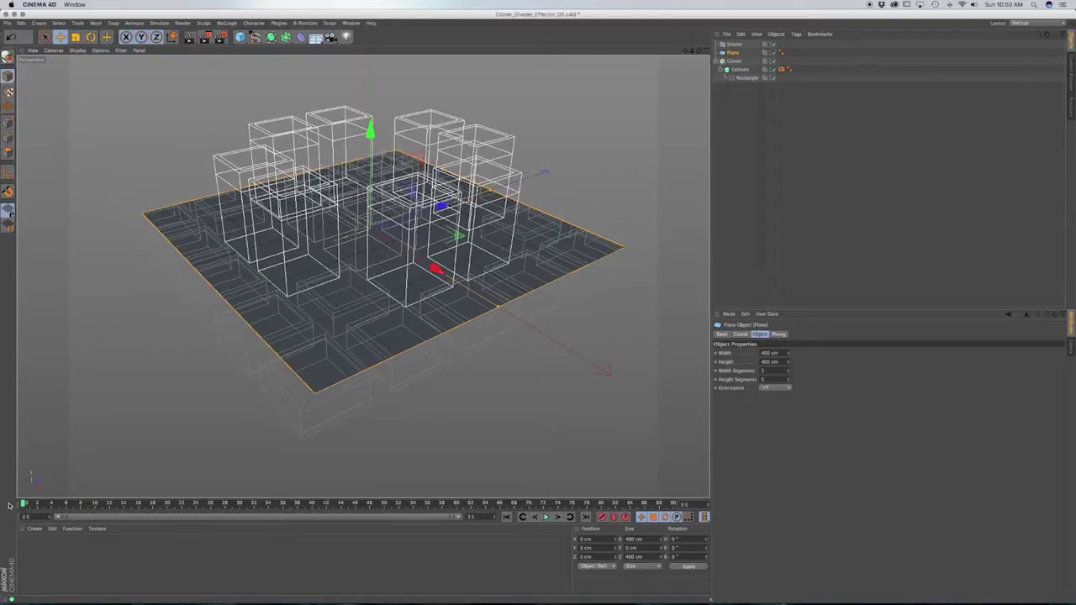
# Step: Duplicate the Shader effector and rename the original to Height
pyautogui.click(736, 44)
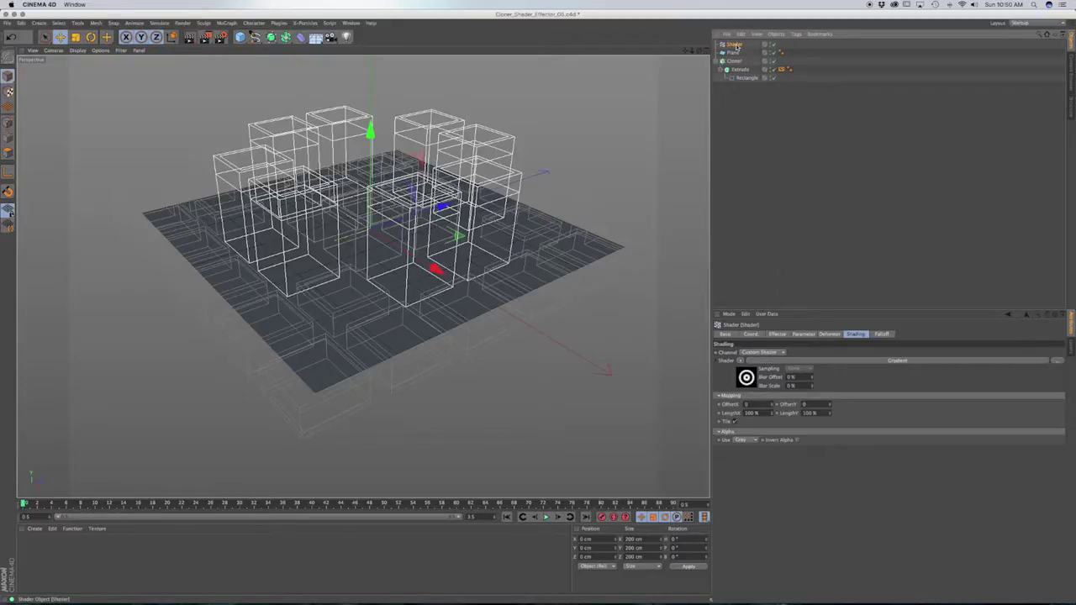
pyautogui.moveTo(737, 44); pyautogui.dragTo(738, 44)
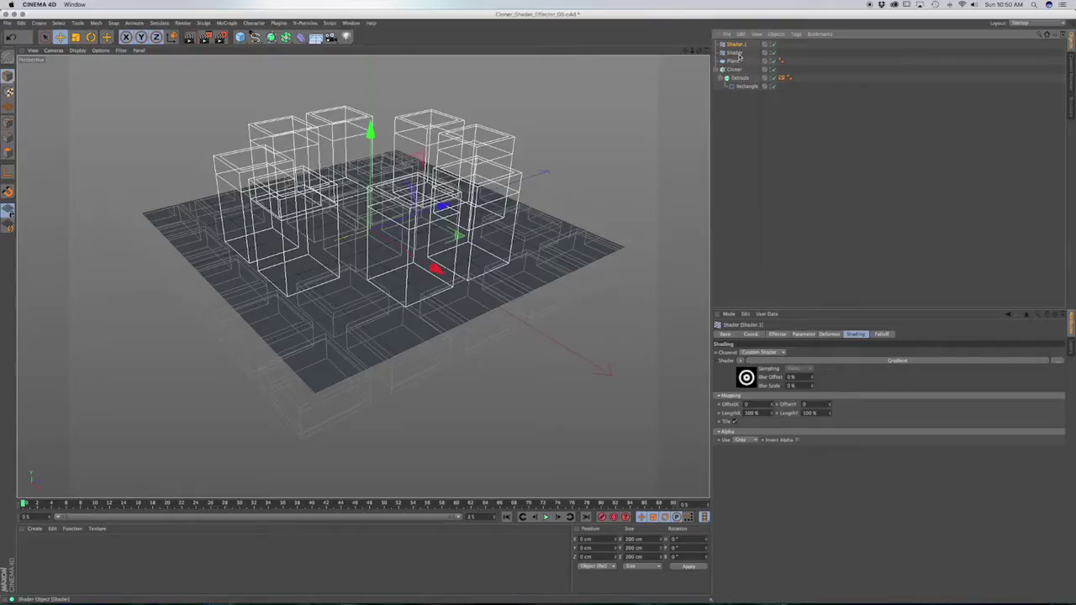
pyautogui.doubleClick(740, 55)
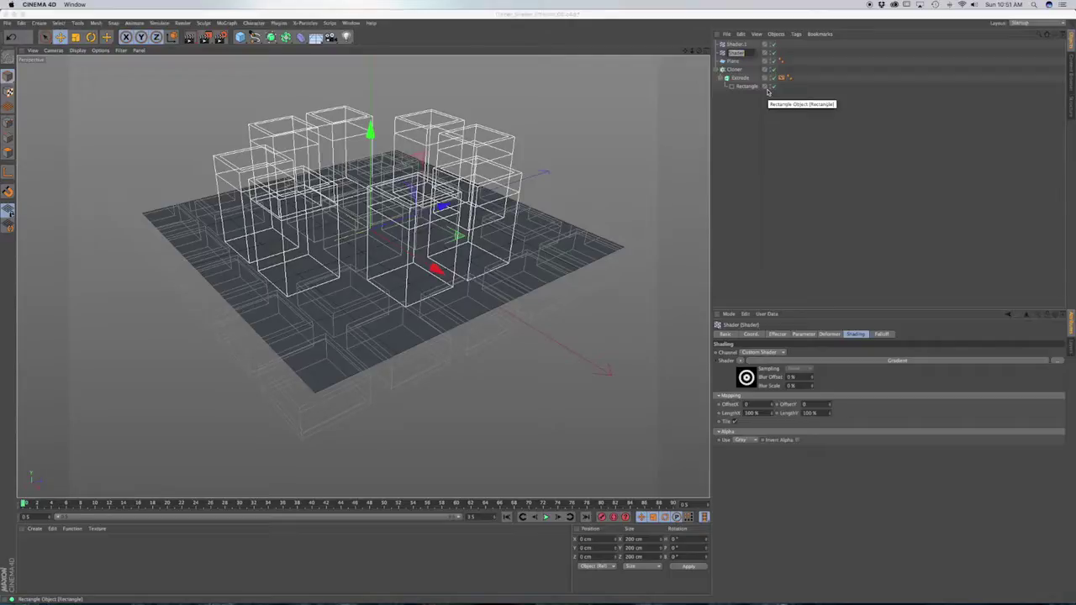
pyautogui.write('Height')
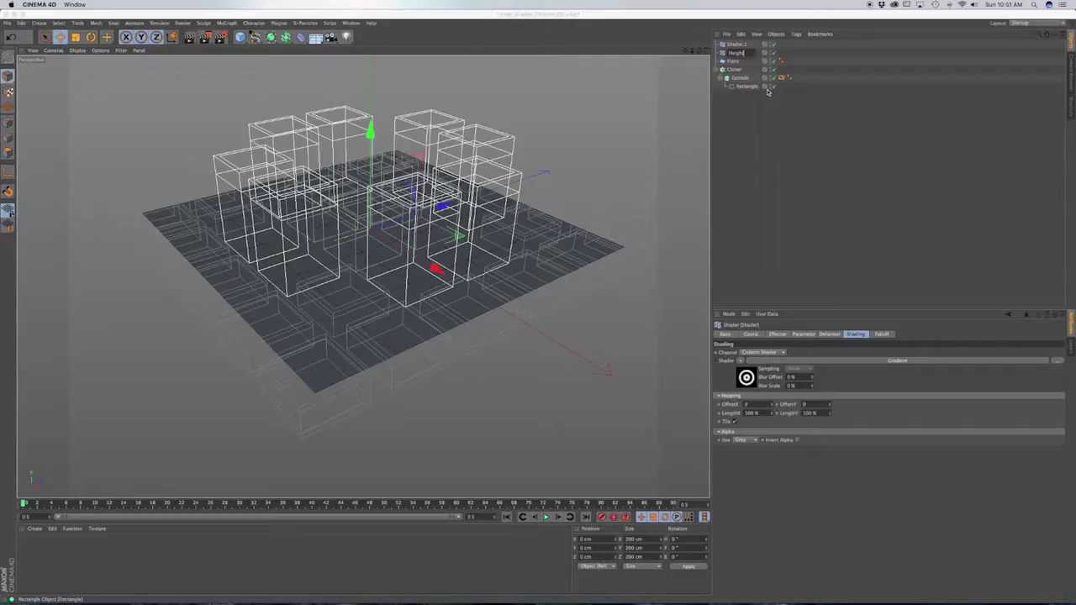
pyautogui.press('Return')
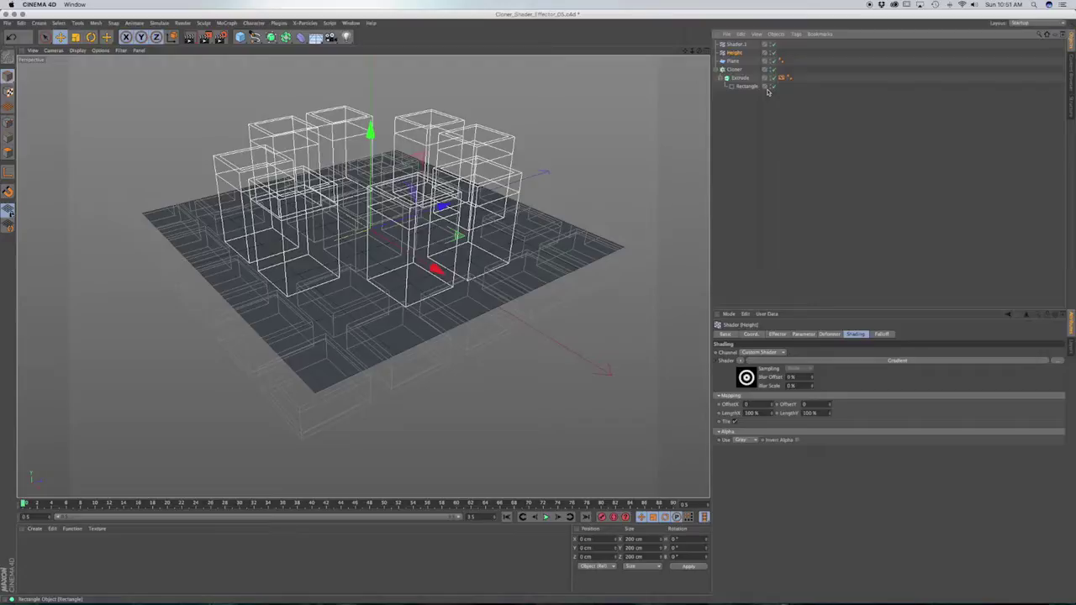
# Step: Rename the duplicated Shader effector to Color
pyautogui.click(740, 46)
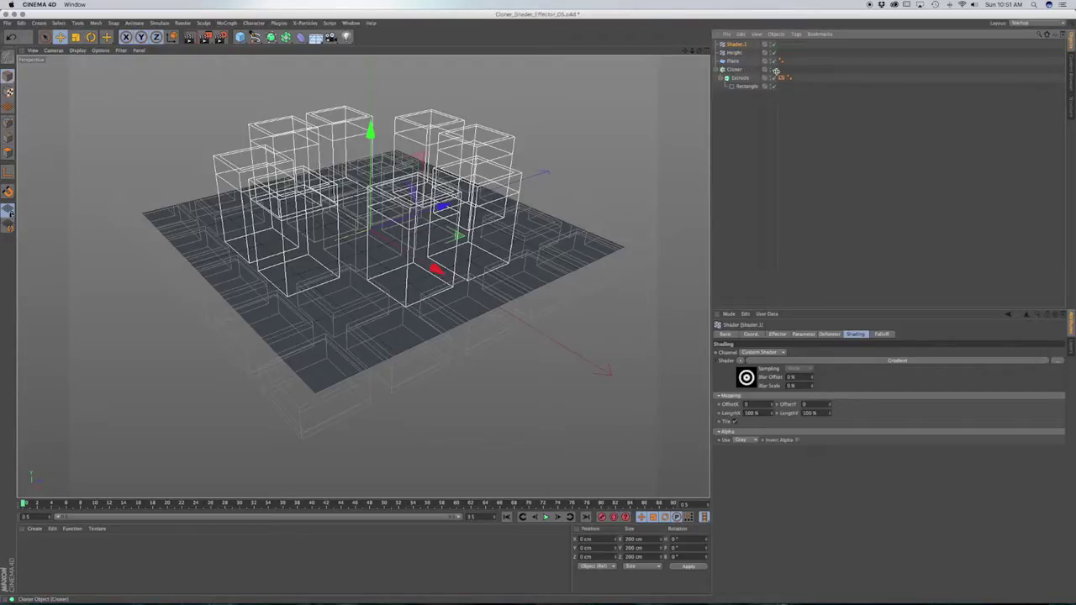
pyautogui.doubleClick(736, 44)
pyautogui.write('Color')
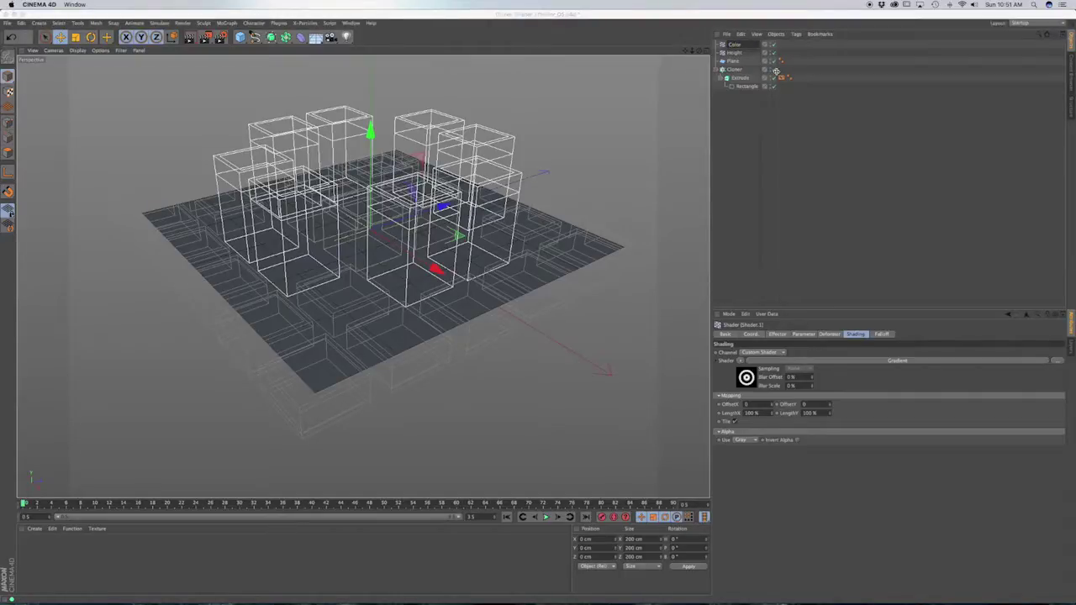
pyautogui.press('Return')
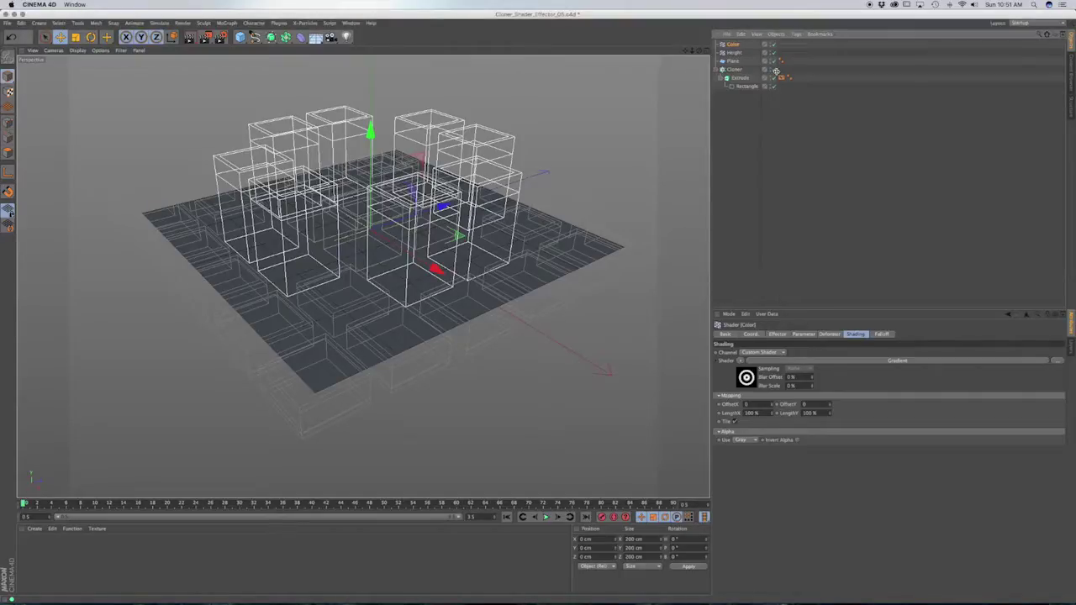
# Step: Add the Color effector to the Cloner's effectors list below Height
pyautogui.click(733, 70)
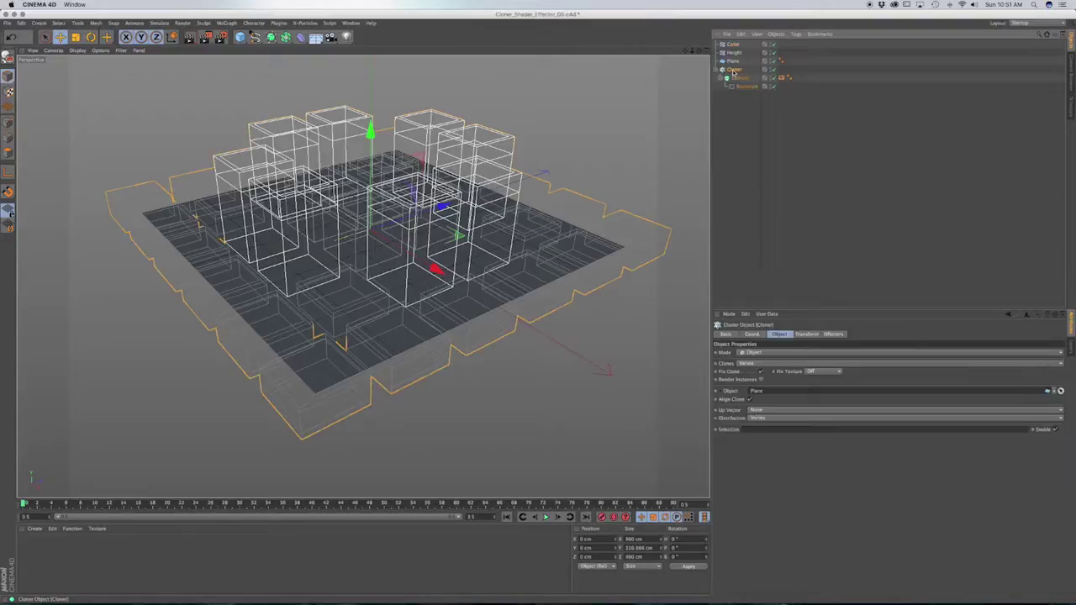
pyautogui.click(833, 333)
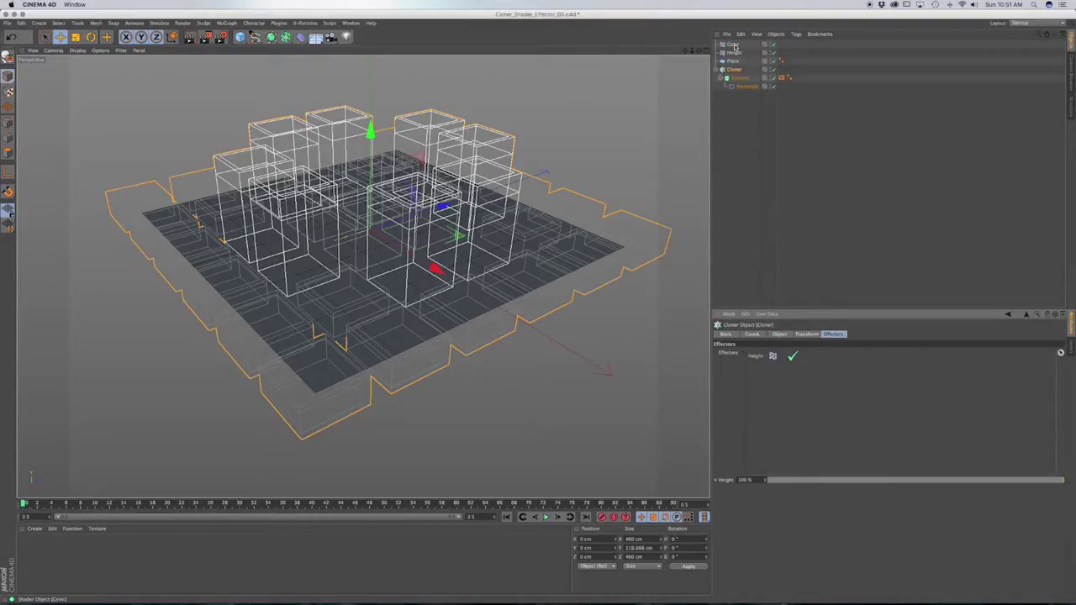
pyautogui.moveTo(734, 45); pyautogui.dragTo(758, 369)
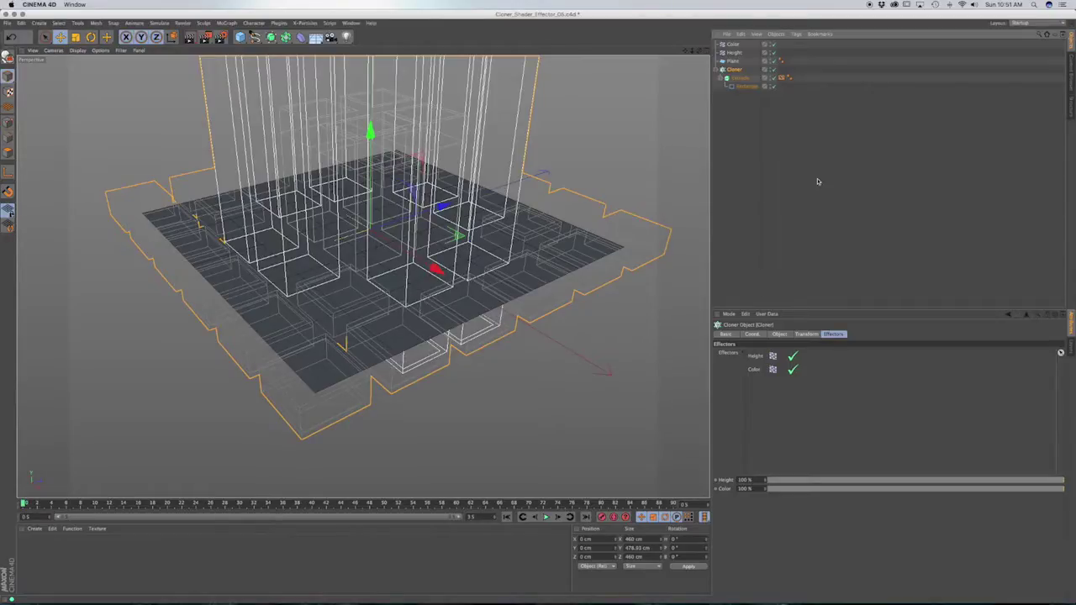
# Step: Compare the parameters of the Height and Color effectors and turn off Scale in the Color effector
pyautogui.click(733, 53)
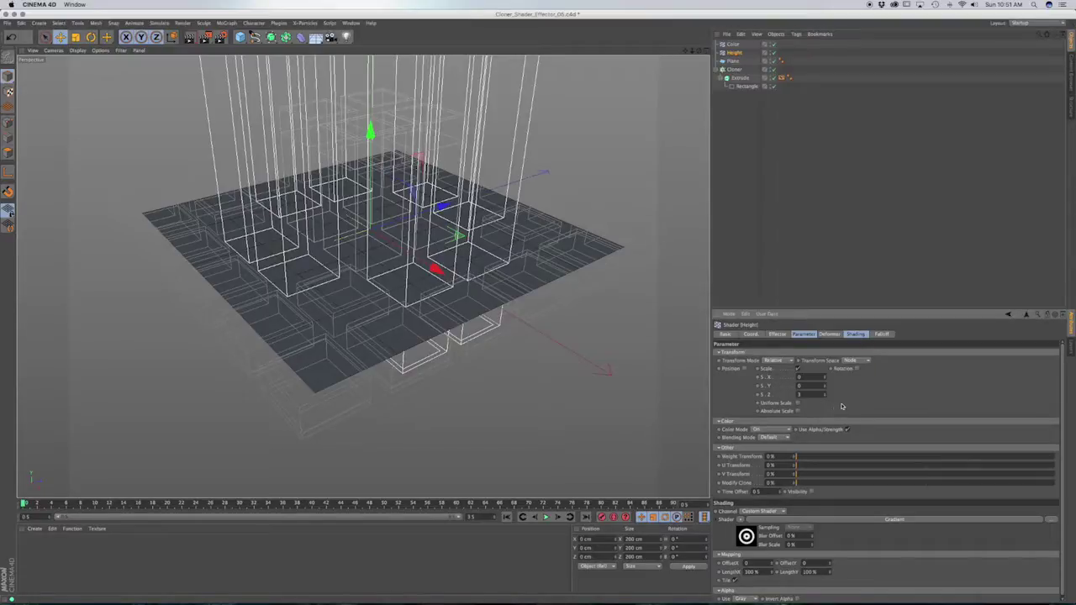
pyautogui.click(807, 335)
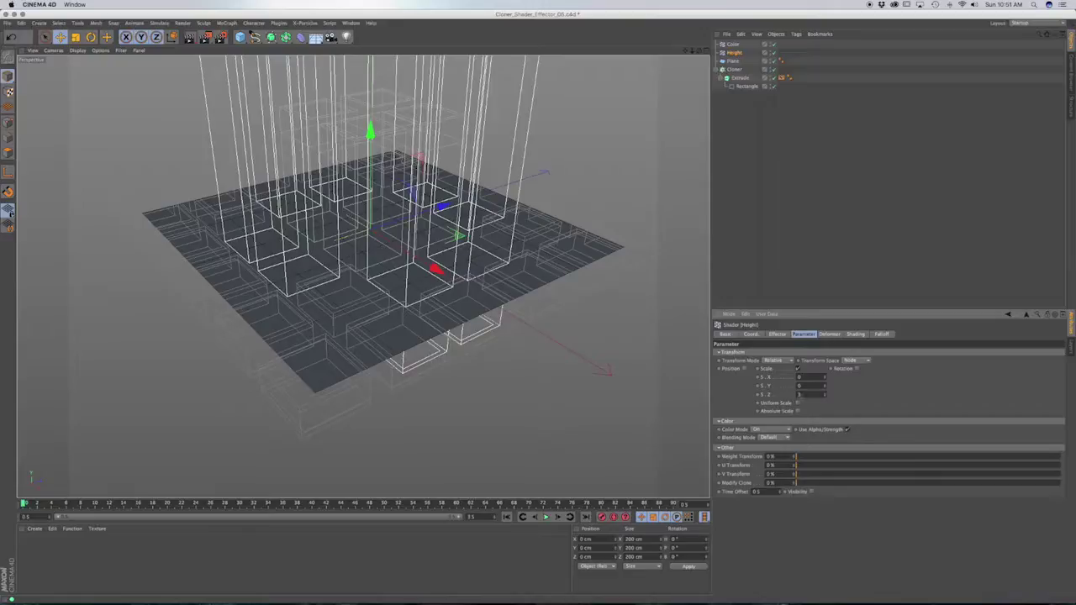
pyautogui.click(733, 44)
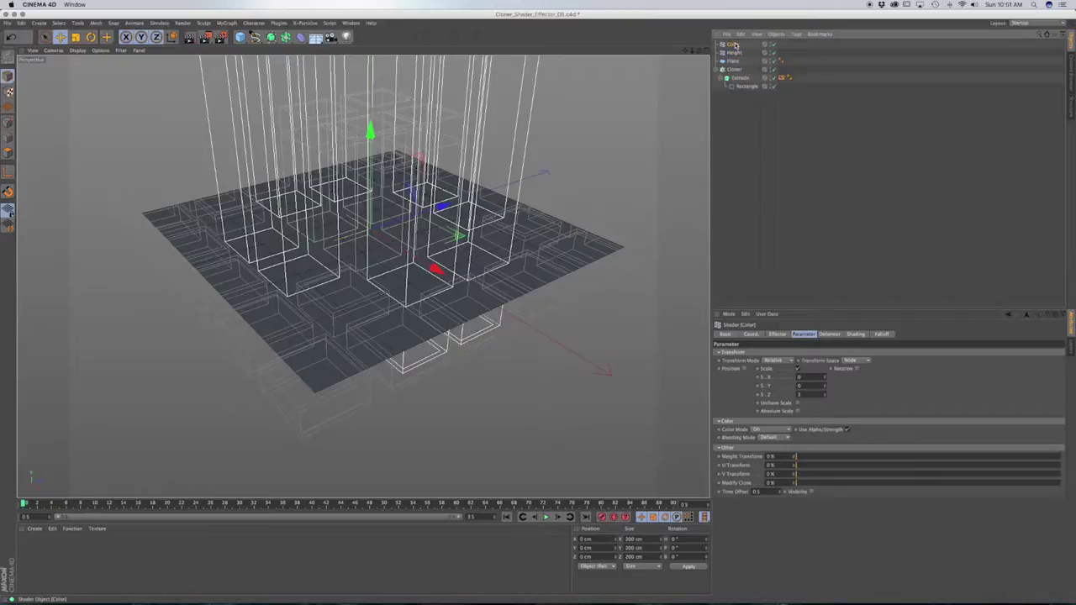
pyautogui.click(798, 369)
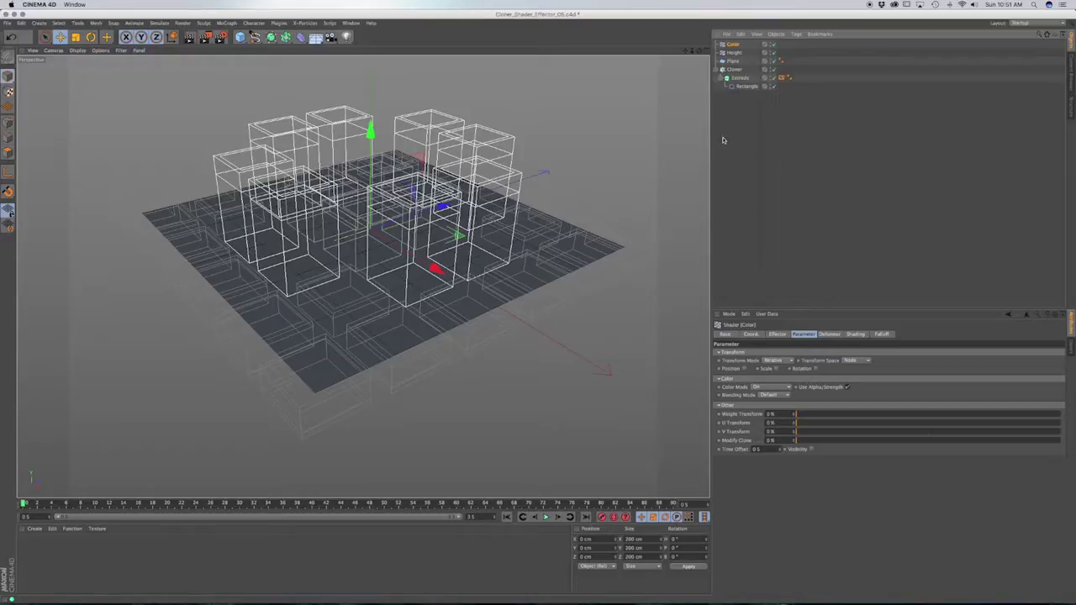
# Step: Recolor the innermost knot of the Color effector's gradient to blue, RGB 0, 146, 199, and store that color as a swatch
pyautogui.click(855, 334)
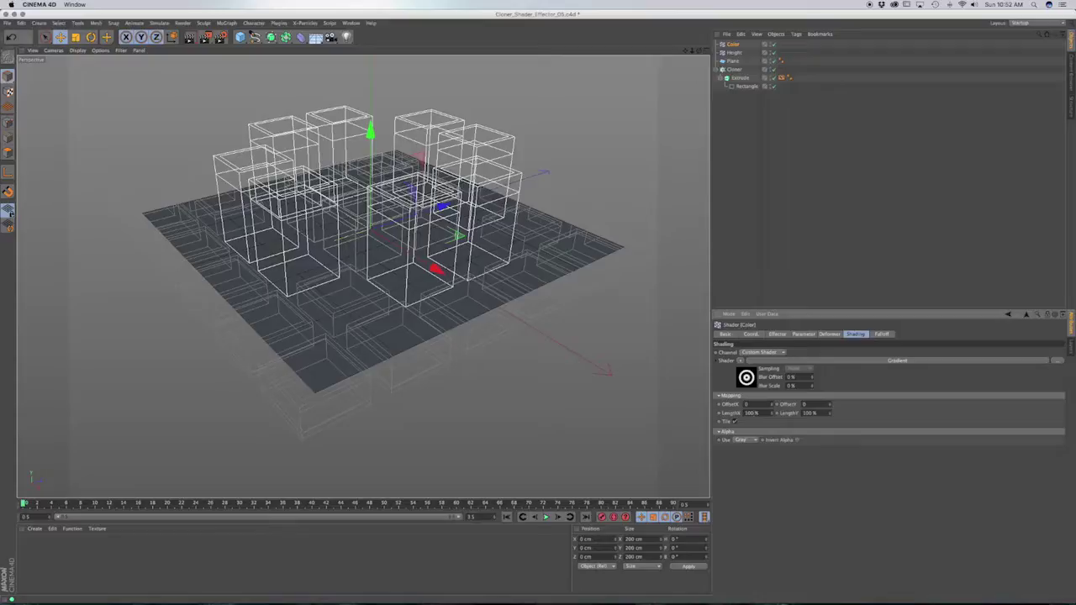
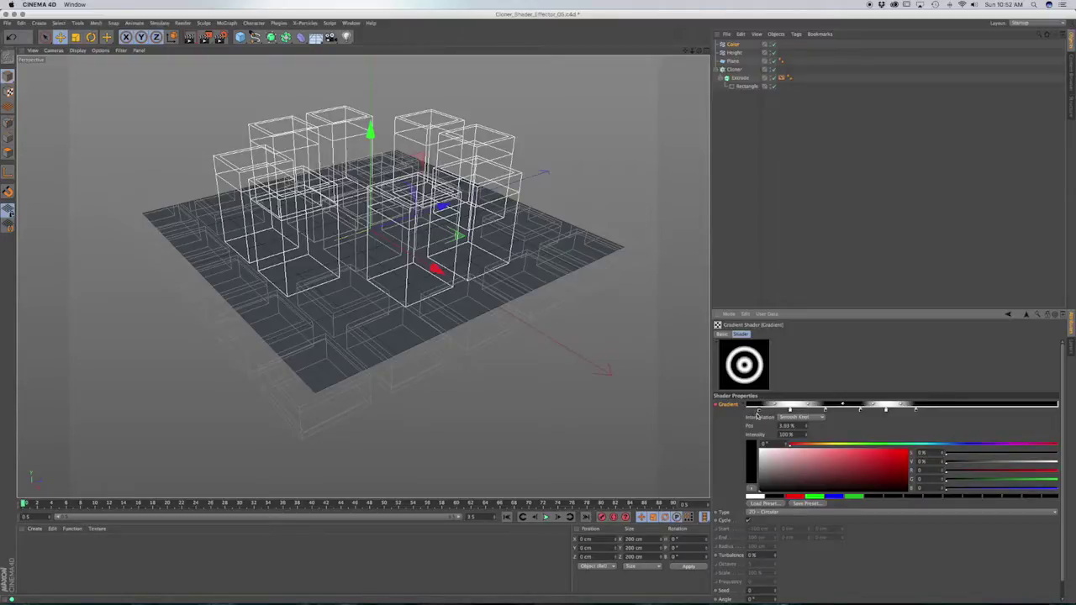
pyautogui.doubleClick(759, 412)
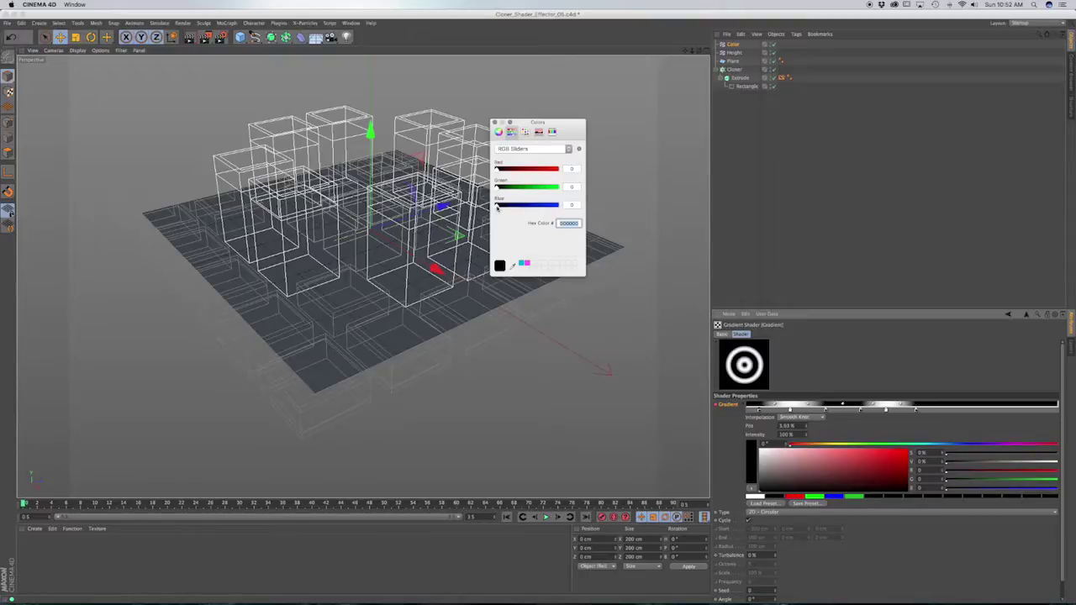
pyautogui.moveTo(497, 207); pyautogui.dragTo(544, 207)
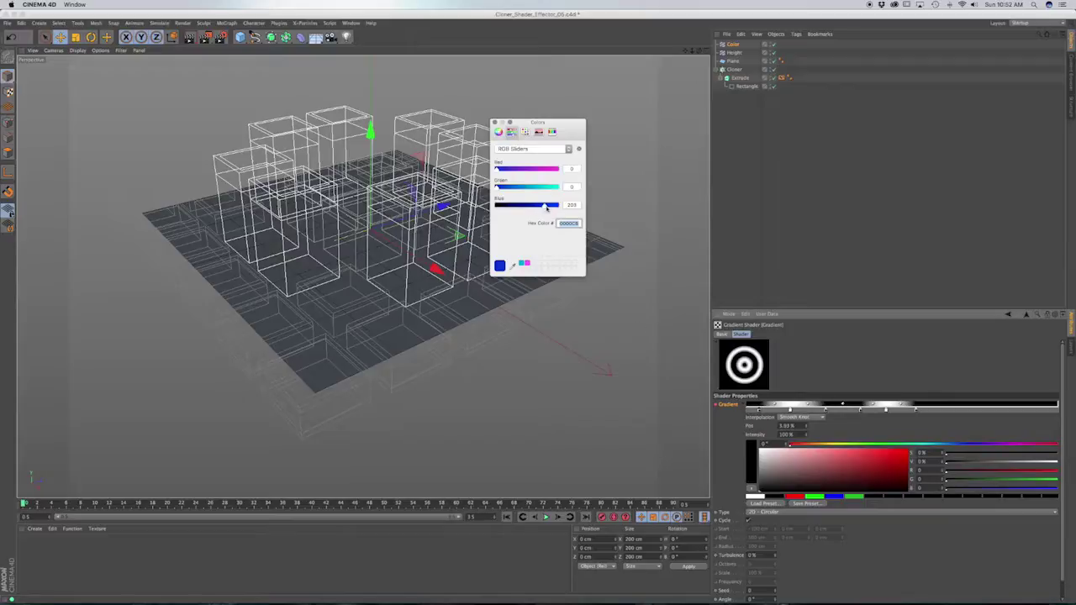
pyautogui.moveTo(500, 190); pyautogui.dragTo(534, 188)
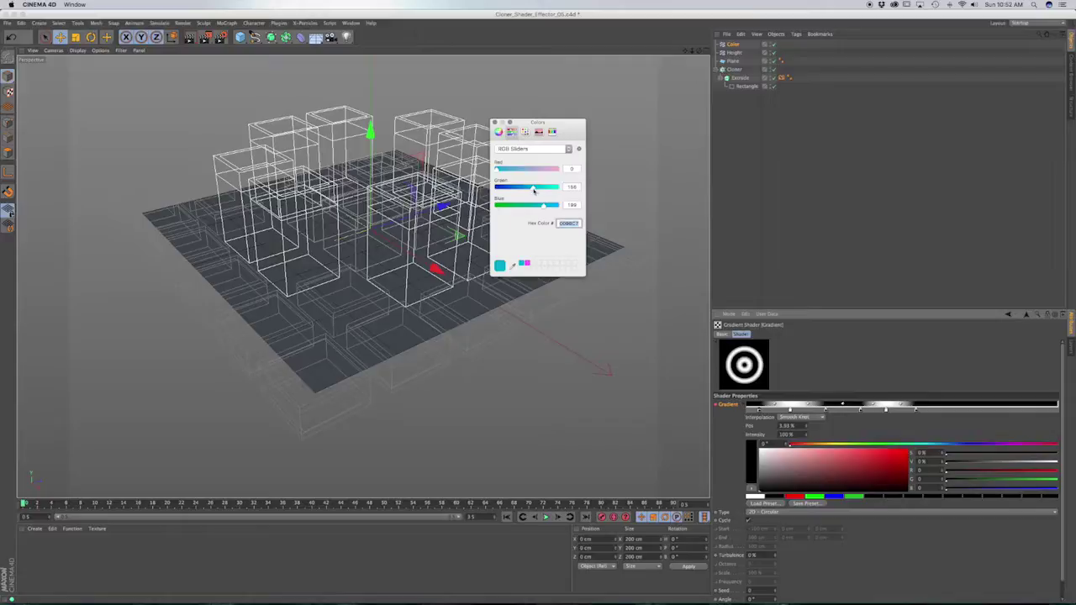
pyautogui.moveTo(533, 191); pyautogui.dragTo(530, 189)
pyautogui.moveTo(501, 268); pyautogui.dragTo(534, 264)
pyautogui.click(495, 122)
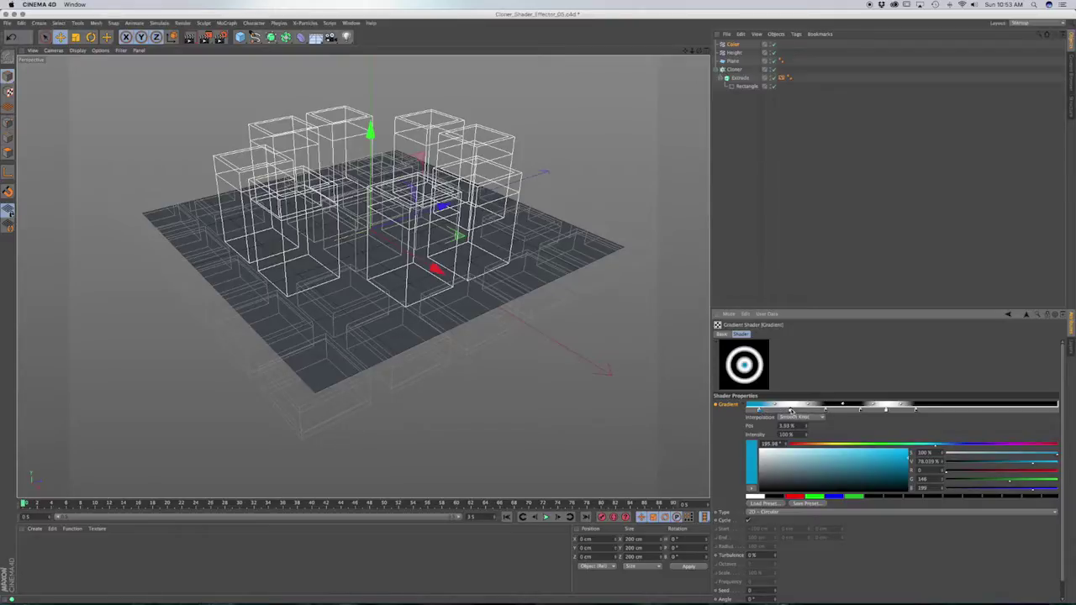
# Step: Recolor the second knot of the Color effector's gradient to magenta, RGB 255, 32, 255, and store that color as a swatch
pyautogui.doubleClick(790, 411)
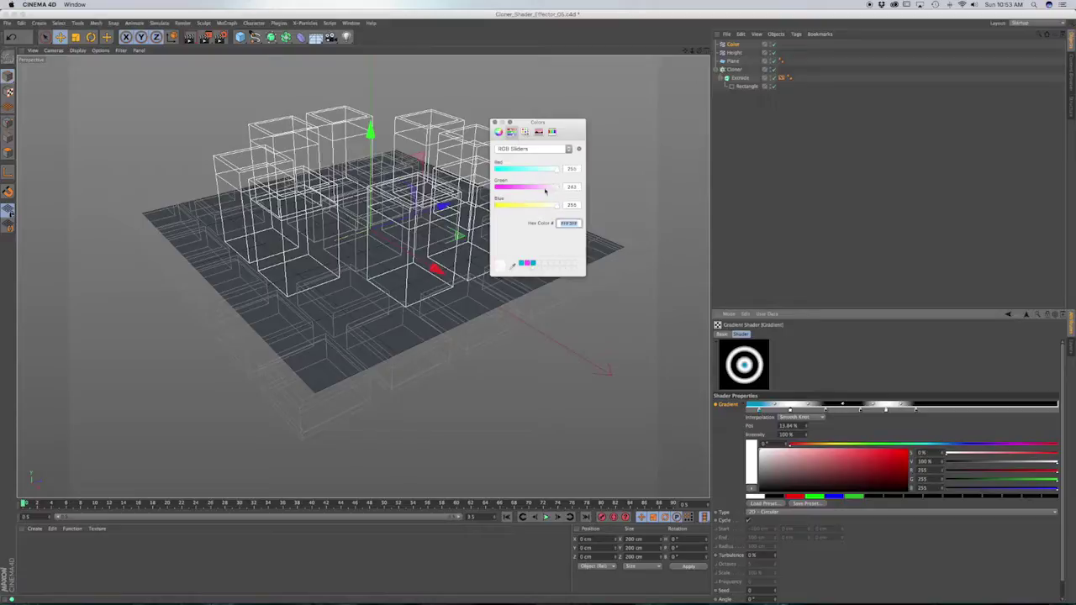
pyautogui.moveTo(545, 188); pyautogui.dragTo(504, 191)
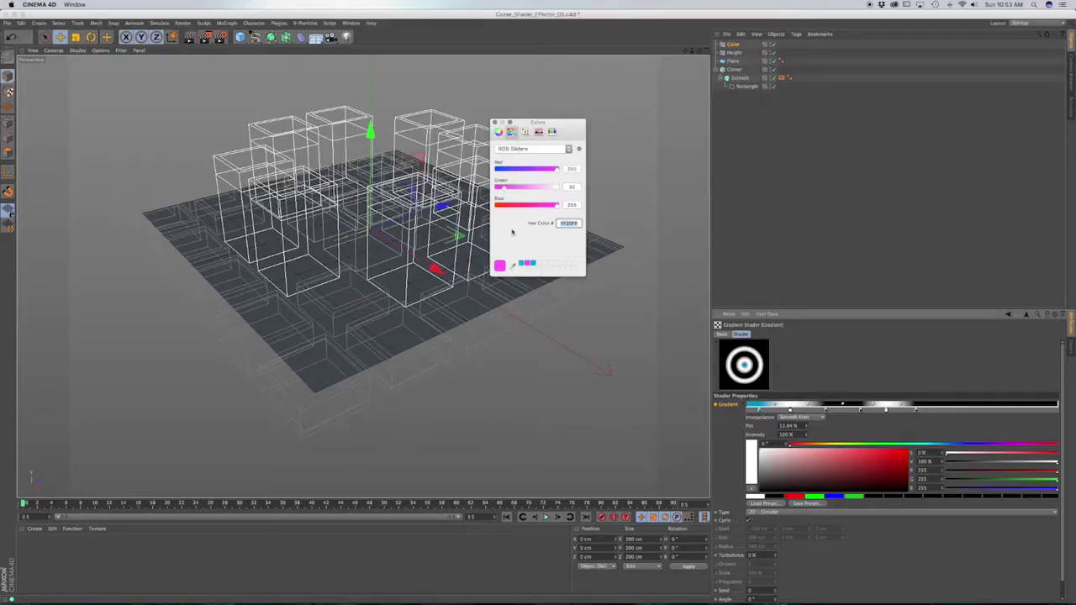
pyautogui.moveTo(500, 267); pyautogui.dragTo(539, 265)
pyautogui.click(495, 124)
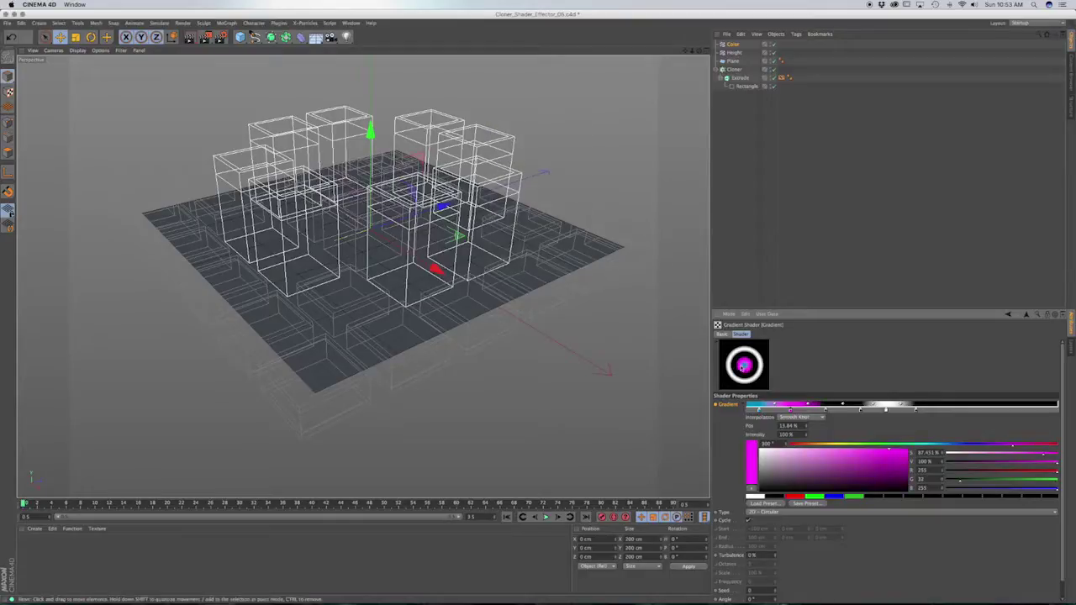
# Step: Recolor the third and fourth knots of the Color effector's gradient with the stored blue swatch
pyautogui.doubleClick(827, 413)
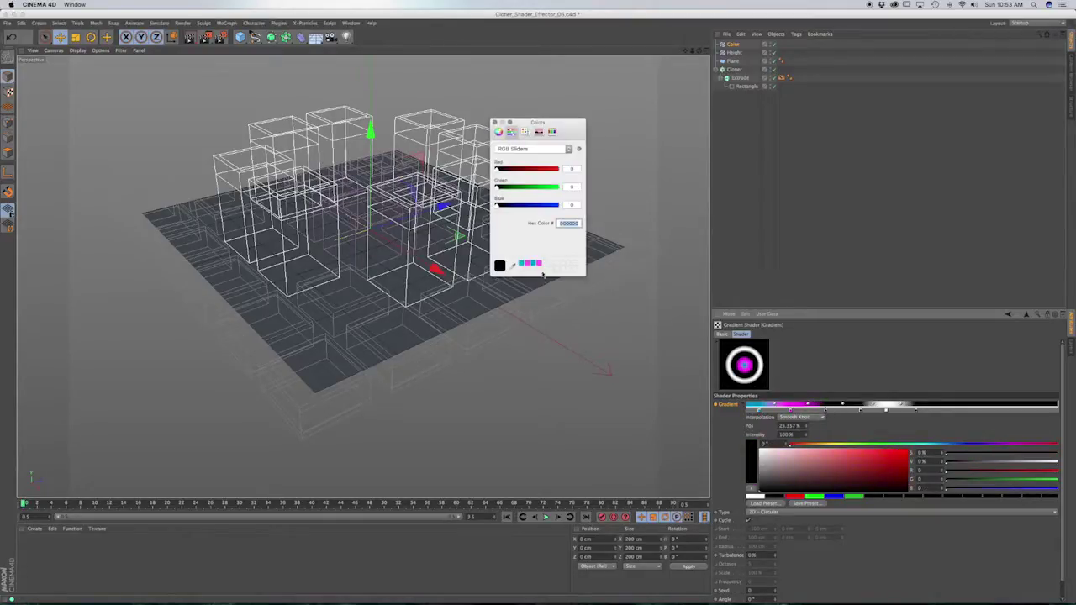
pyautogui.click(533, 264)
pyautogui.click(495, 123)
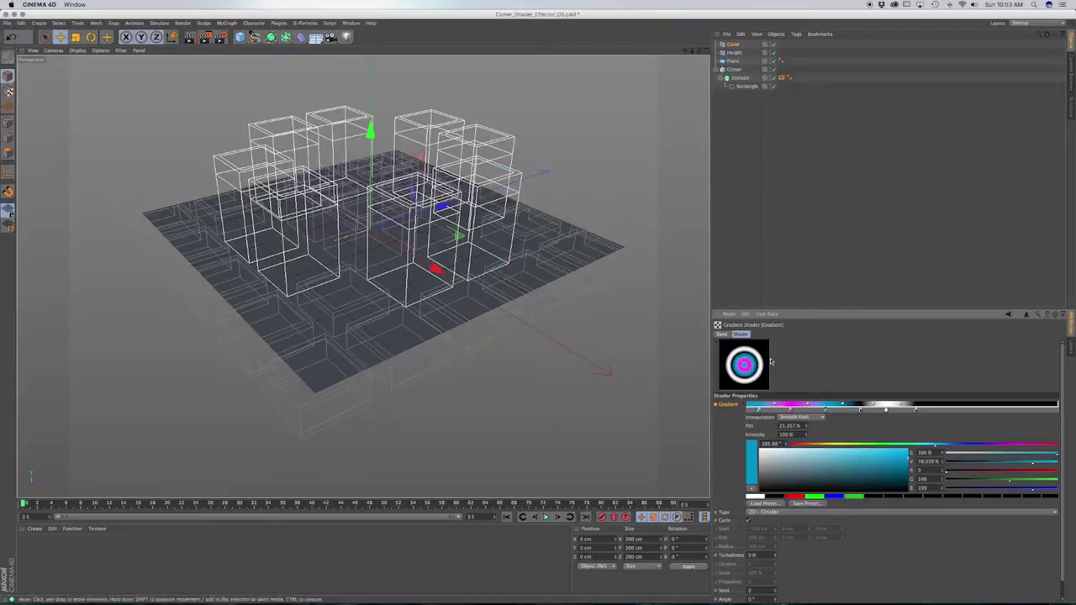
pyautogui.doubleClick(862, 411)
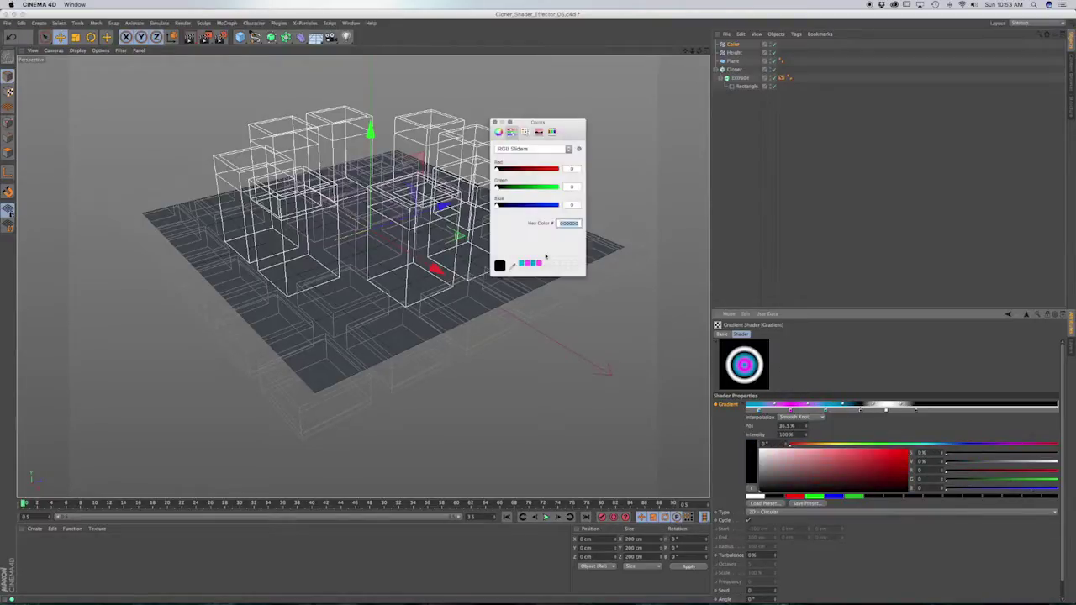
pyautogui.click(534, 264)
pyautogui.click(495, 124)
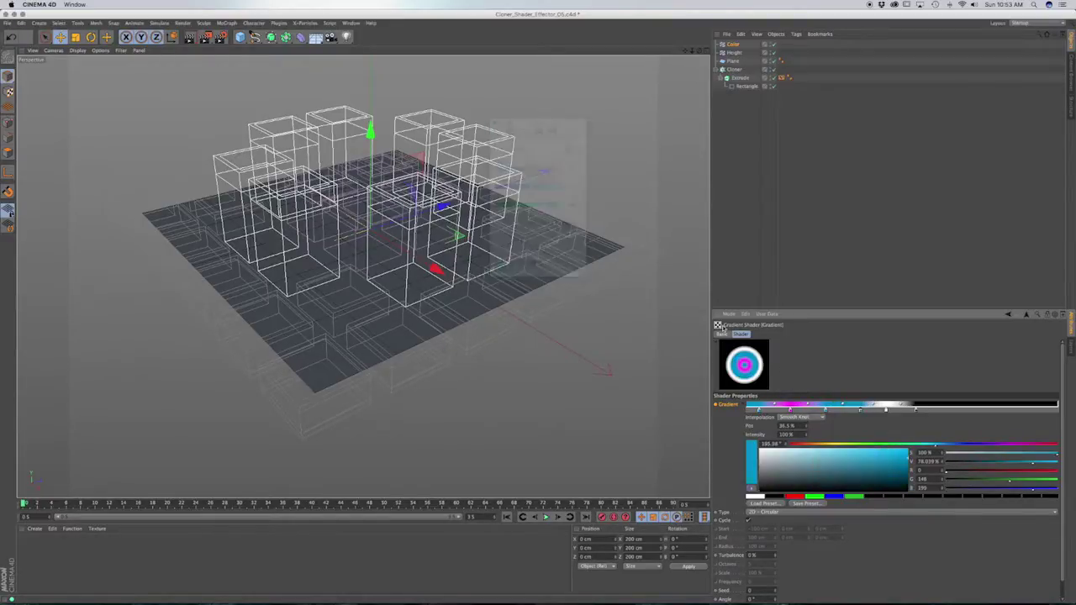
# Step: Recolor the gradient's fifth knot magenta and its last knot blue from the stored swatches, and update the gradient keyframe at frame 0
pyautogui.click(887, 411)
pyautogui.doubleClick(887, 411)
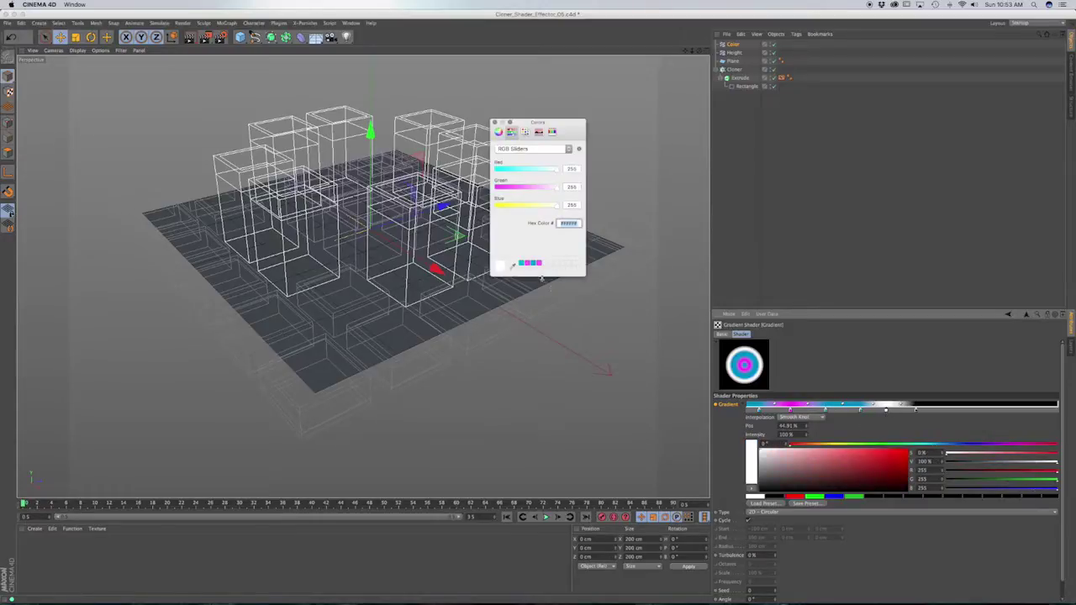
pyautogui.click(541, 263)
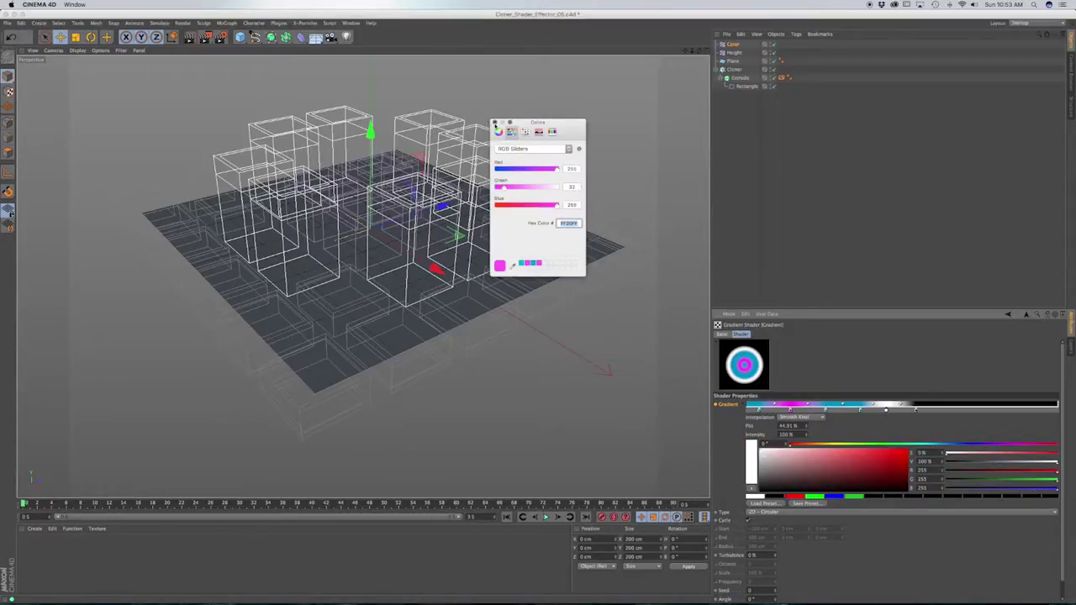
pyautogui.click(495, 124)
pyautogui.doubleClick(915, 411)
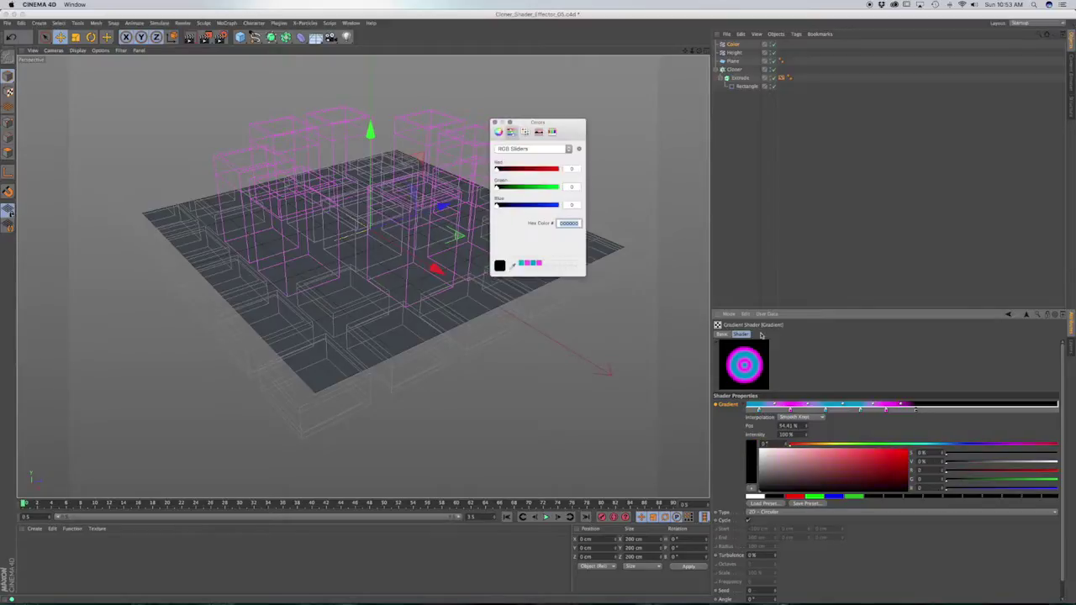
pyautogui.click(533, 264)
pyautogui.click(495, 124)
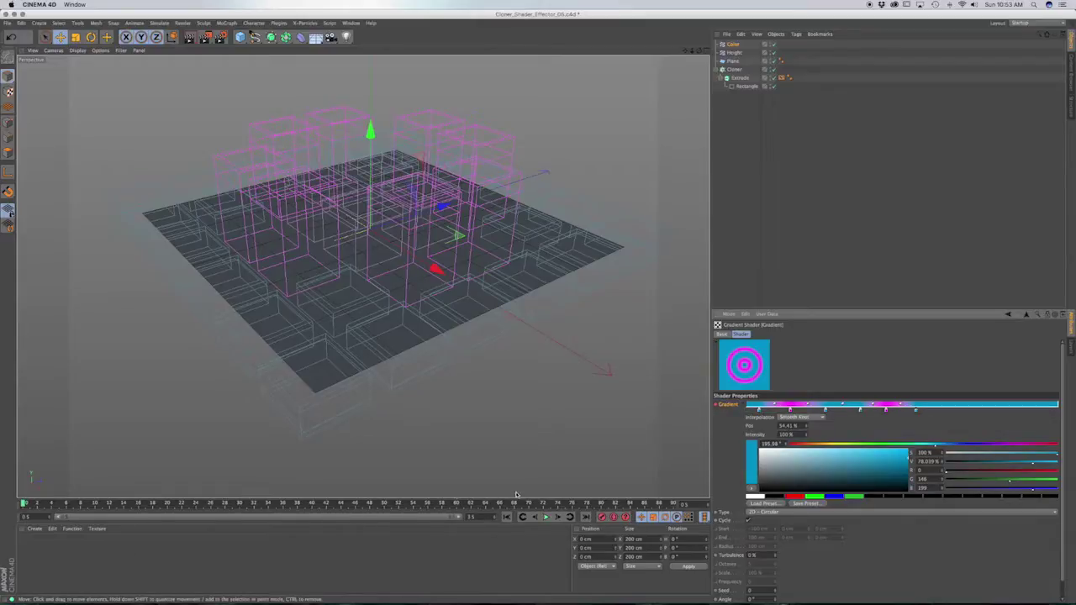
# Step: At frame 20, recolor the first three knots of the Color effector's gradient blue, magenta and blue from the stored swatches
pyautogui.moveTo(13, 509); pyautogui.dragTo(169, 510)
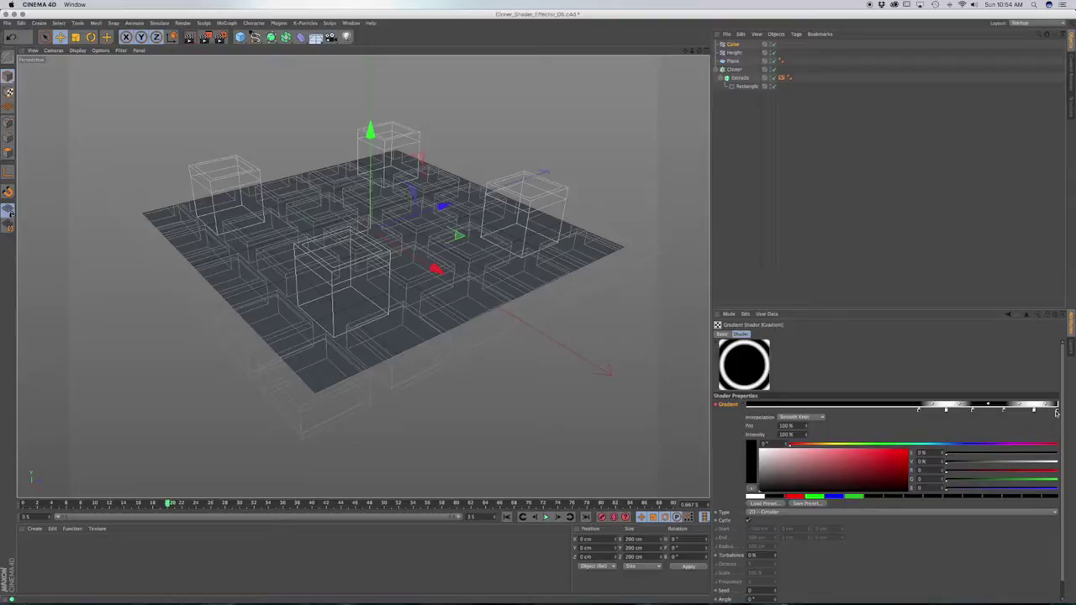
pyautogui.doubleClick(919, 411)
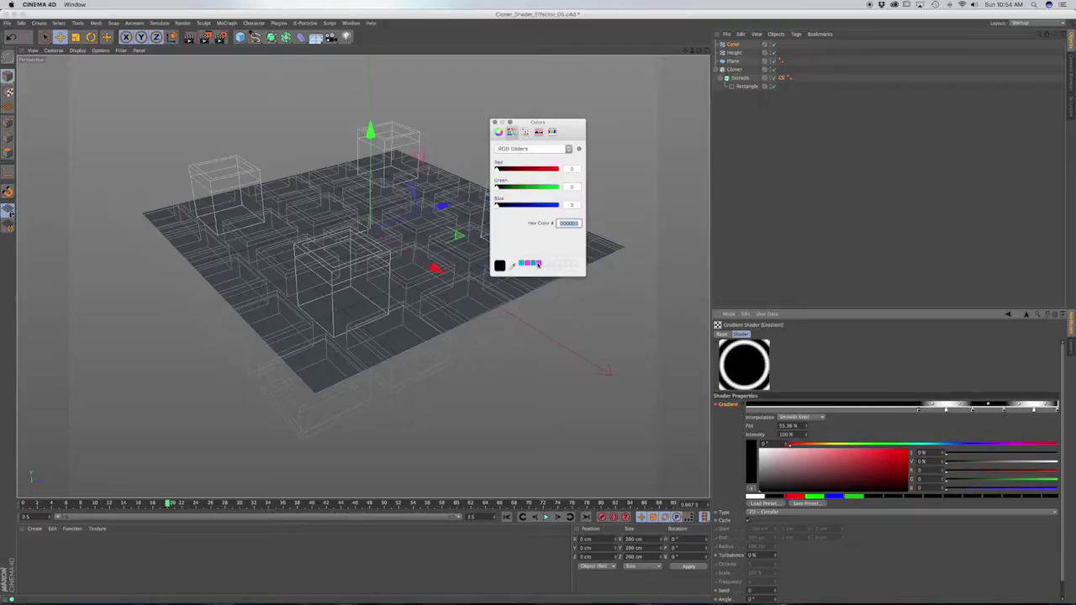
pyautogui.click(534, 264)
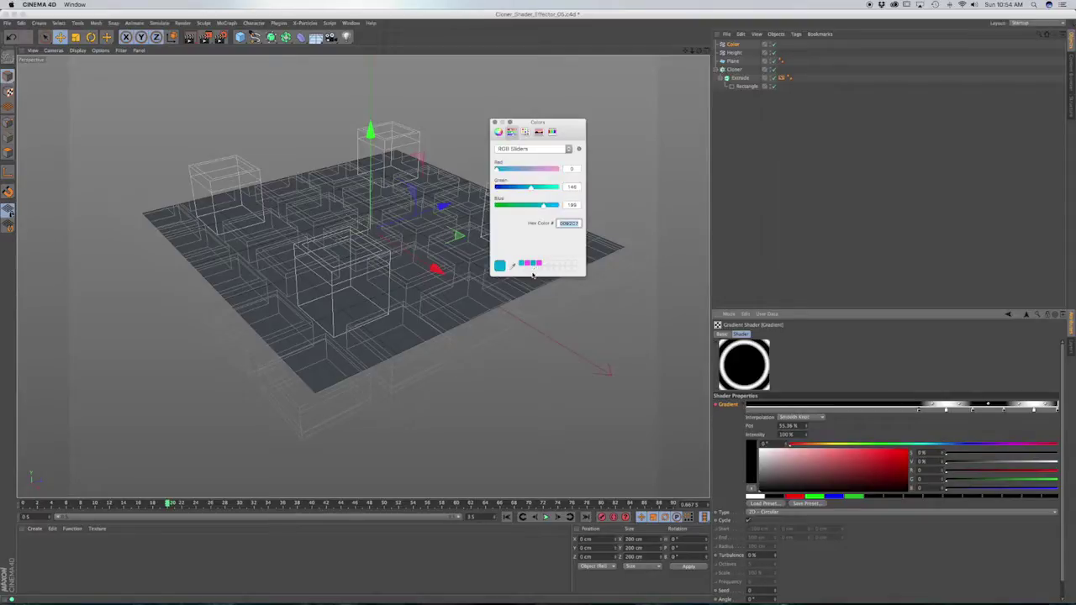
pyautogui.click(495, 123)
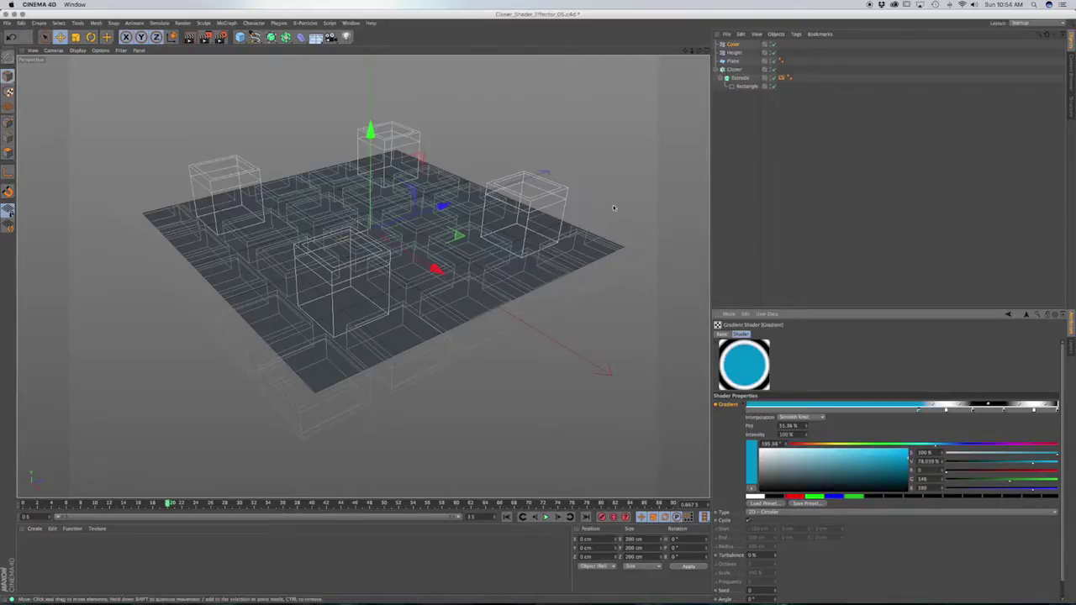
pyautogui.doubleClick(947, 409)
pyautogui.click(539, 264)
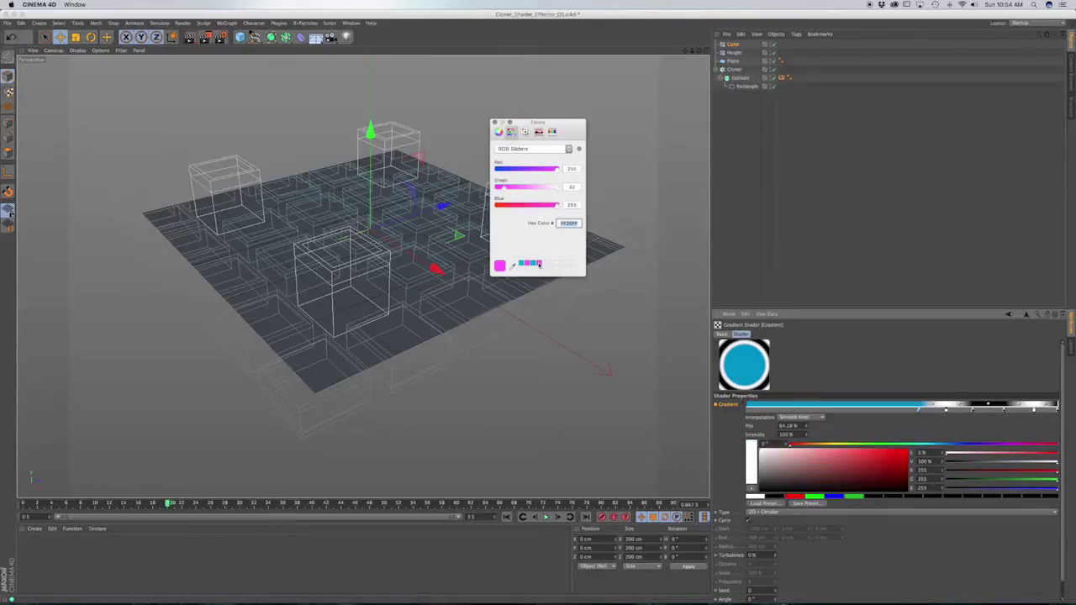
pyautogui.click(495, 122)
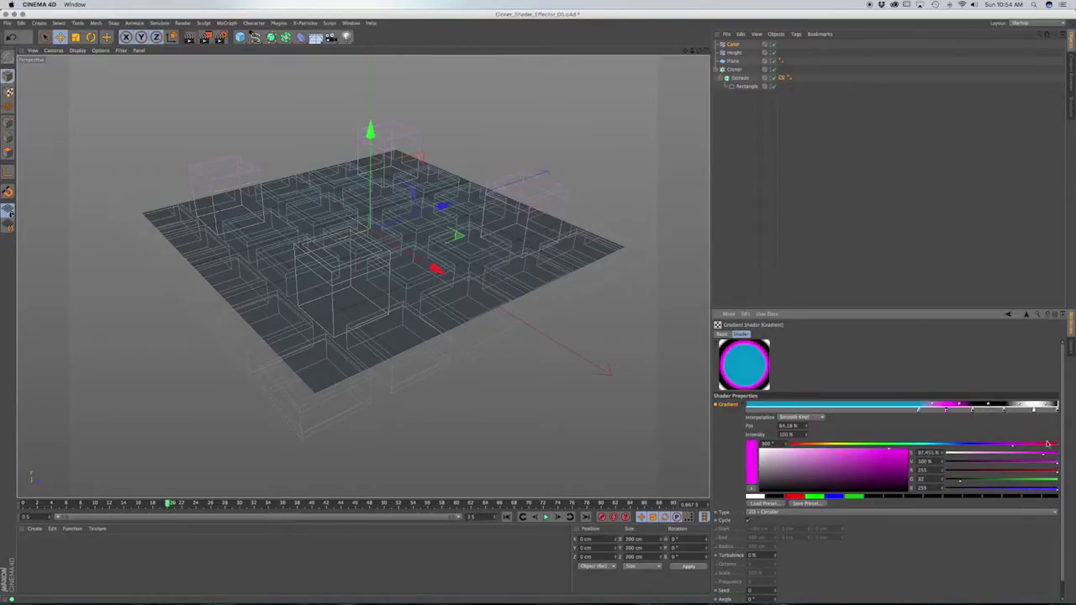
pyautogui.doubleClick(974, 411)
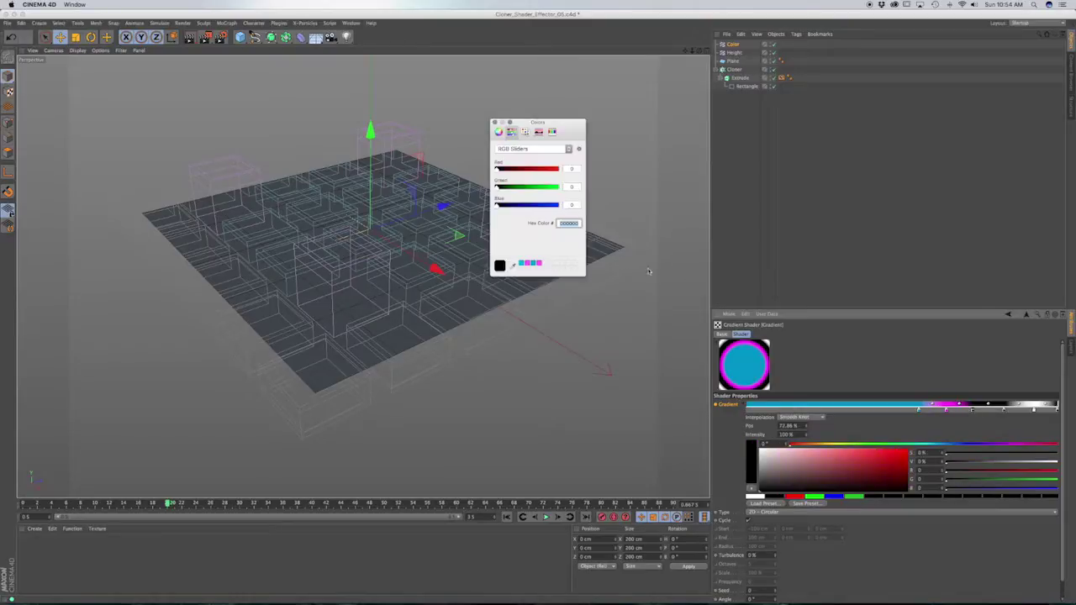
pyautogui.click(533, 264)
pyautogui.click(494, 123)
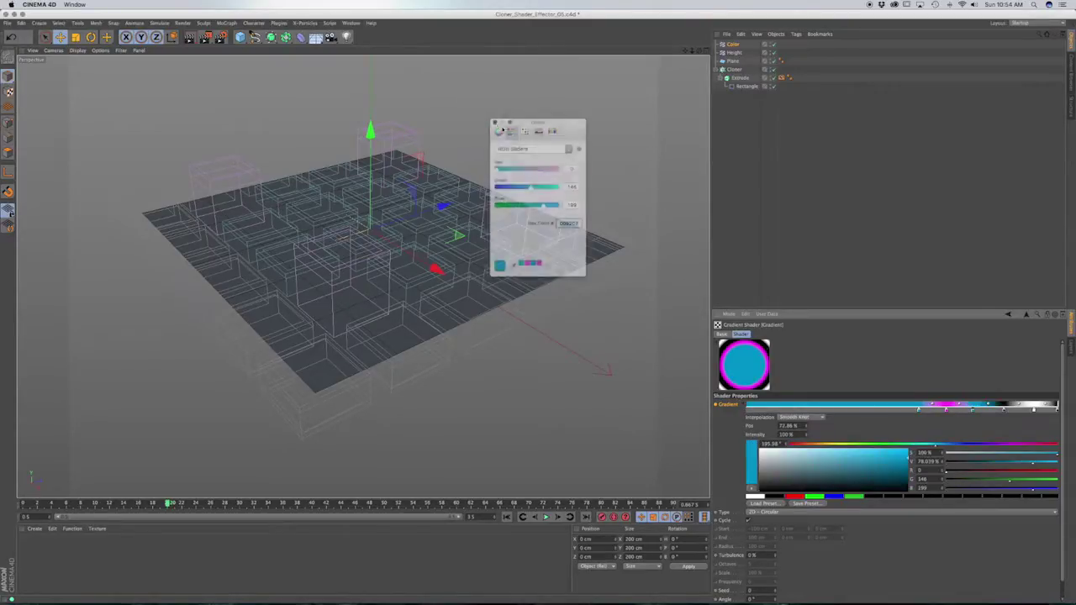
pyautogui.doubleClick(1005, 410)
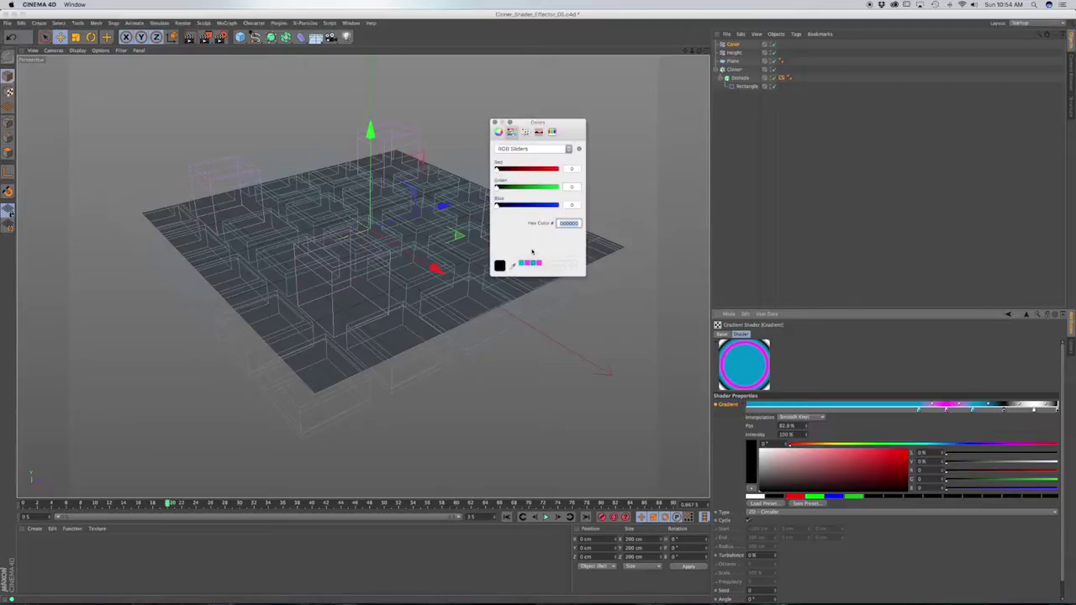
pyautogui.click(539, 263)
pyautogui.click(495, 123)
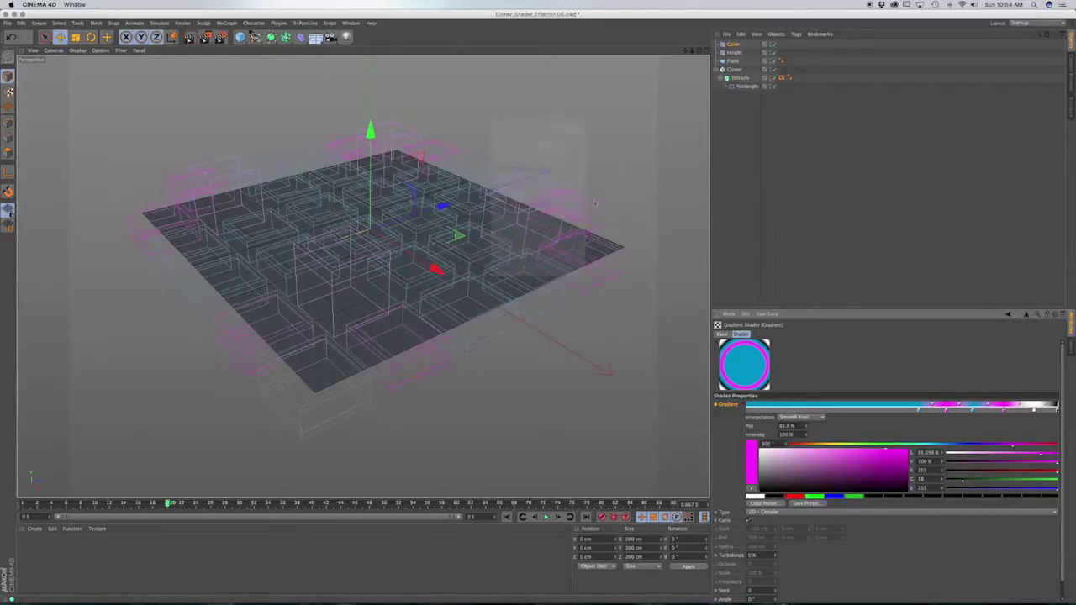
# Step: Recolor the gradient's fifth knot magenta and its fourth knot blue at frame 20
pyautogui.doubleClick(1034, 410)
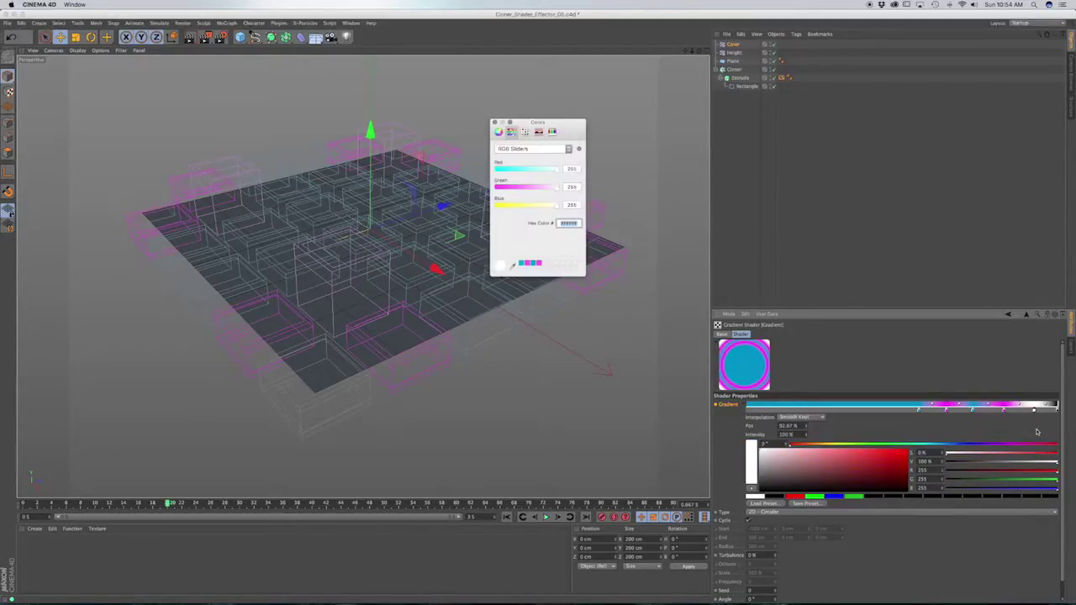
pyautogui.click(539, 263)
pyautogui.click(495, 123)
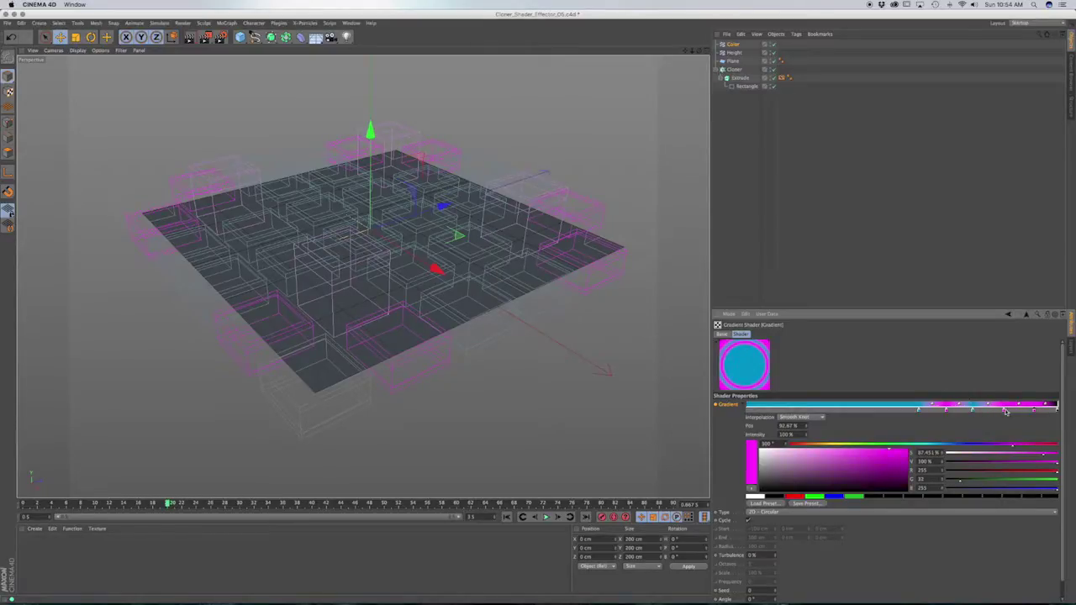
pyautogui.doubleClick(1005, 409)
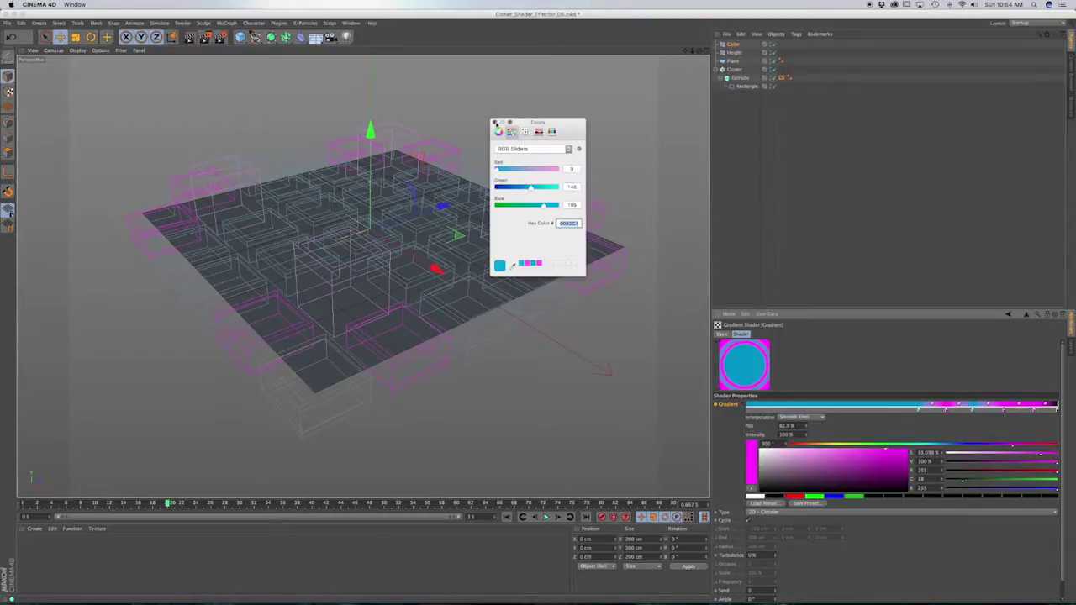
pyautogui.click(495, 122)
# Step: Recolor the gradient's last knot with the stored blue and update the gradient keyframe at frame 20
pyautogui.doubleClick(1056, 409)
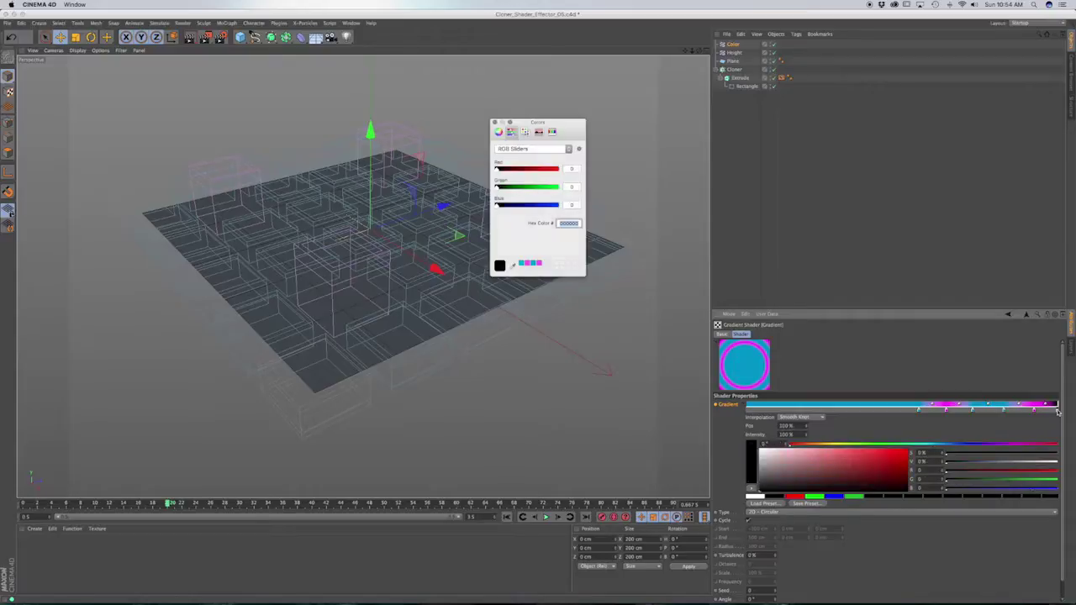
pyautogui.click(531, 264)
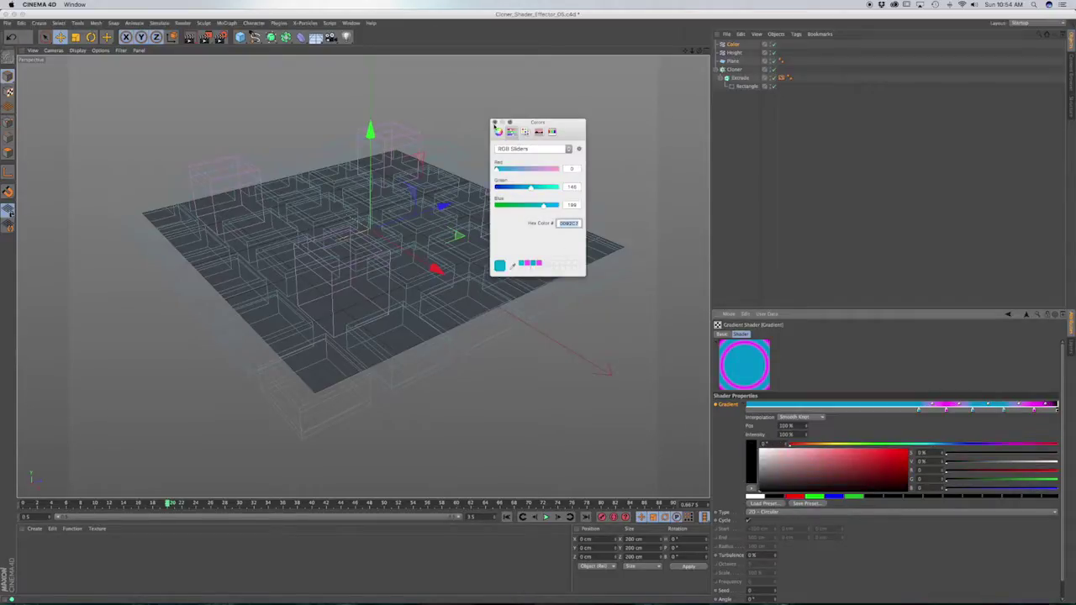
pyautogui.click(495, 123)
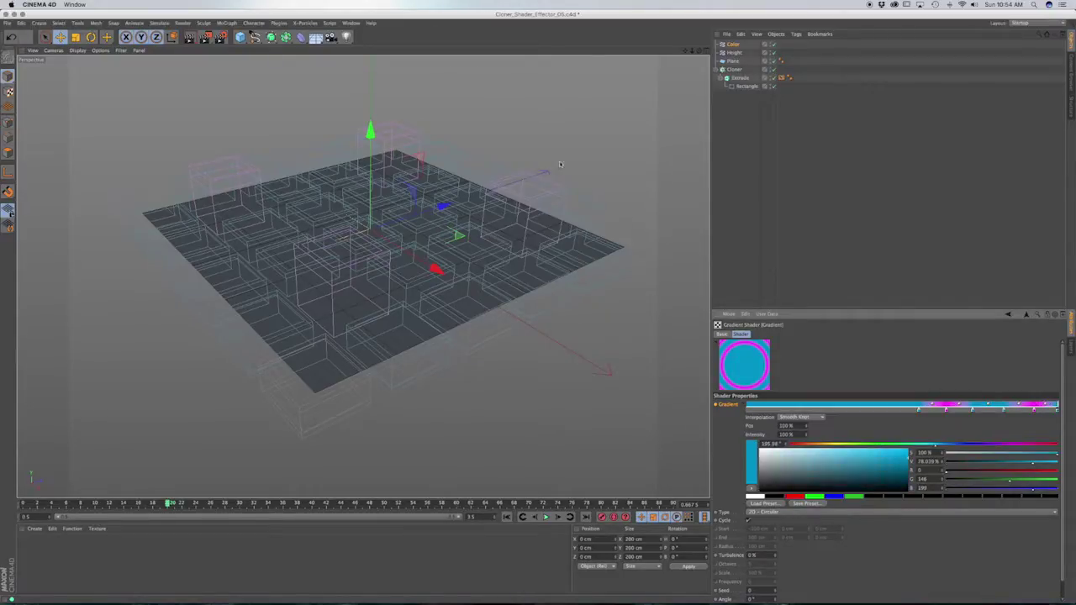
pyautogui.click(716, 406)
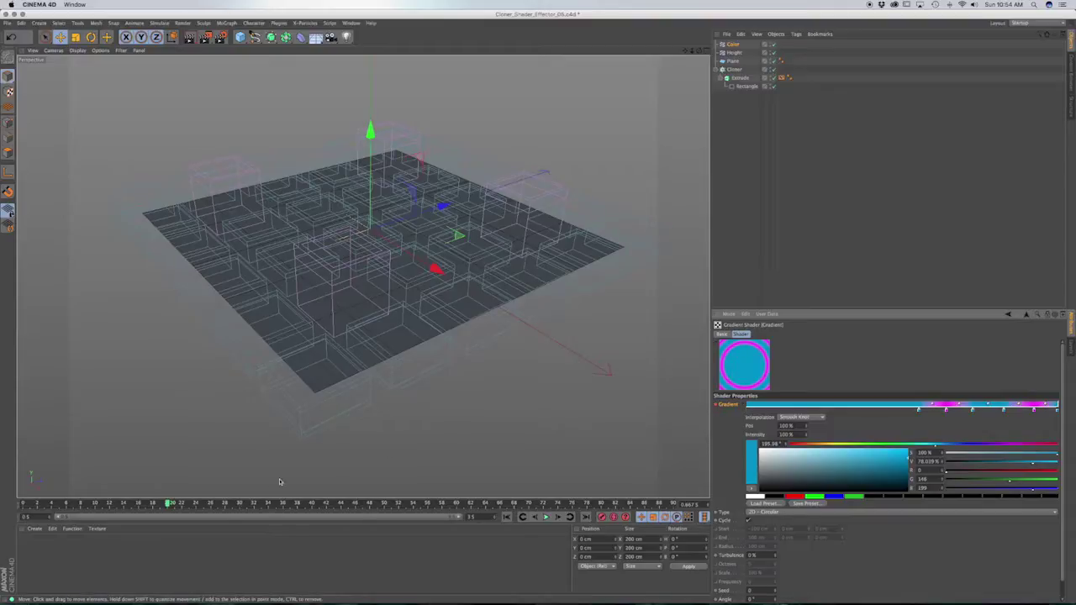
# Step: Return to frame 0 and set the Color effector's shading to use Alpha instead of Gray
pyautogui.moveTo(169, 503)
pyautogui.mouseDown()
pyautogui.moveTo(16, 503)
pyautogui.moveTo(286, 503)
pyautogui.moveTo(25, 502)
pyautogui.mouseUp()
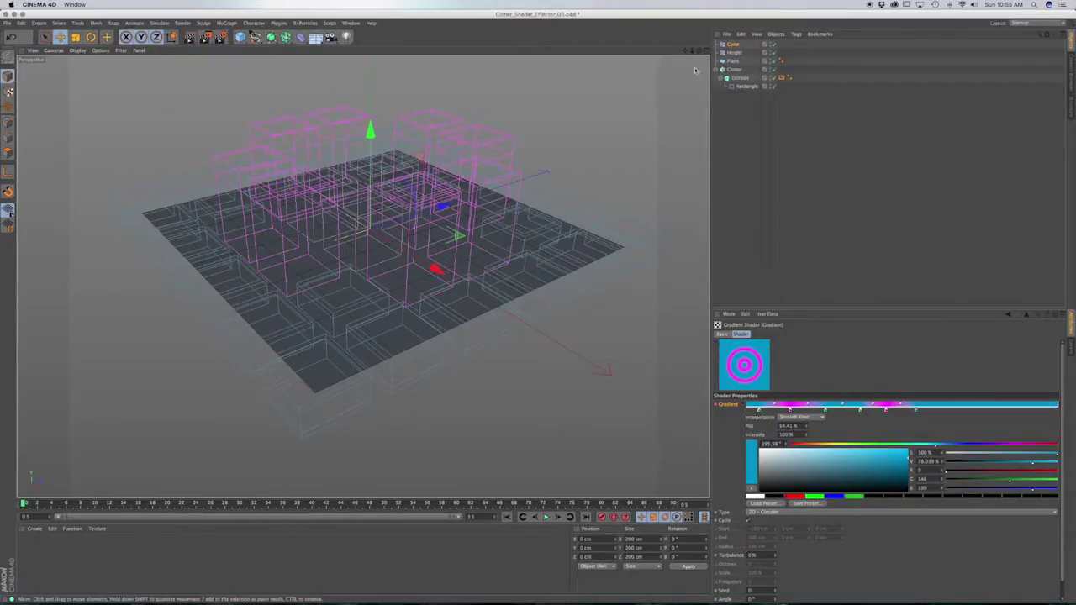
pyautogui.click(733, 44)
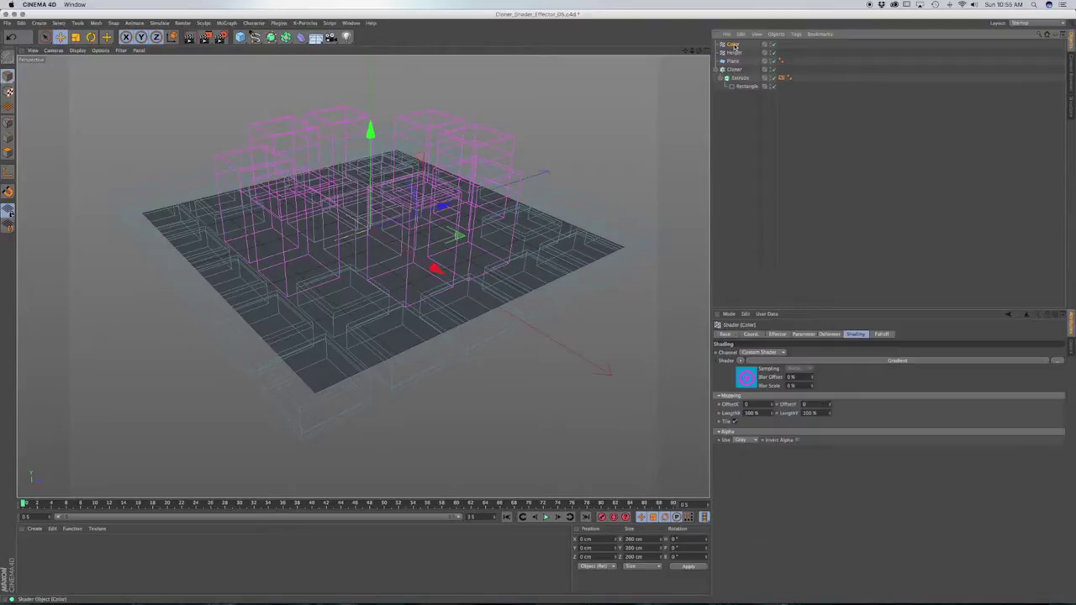
pyautogui.click(803, 334)
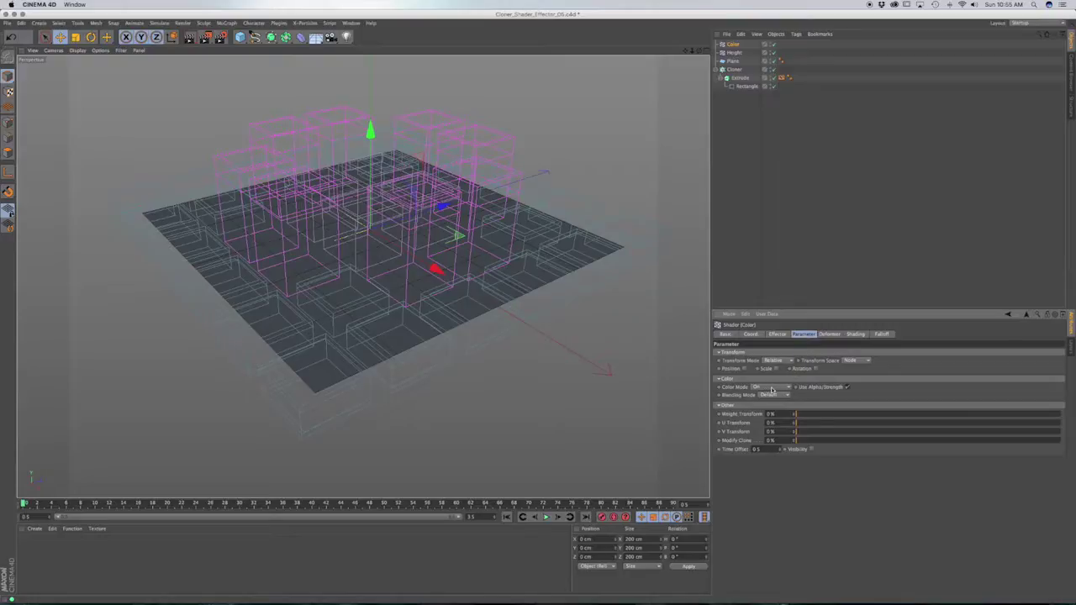
pyautogui.click(856, 335)
pyautogui.click(741, 440)
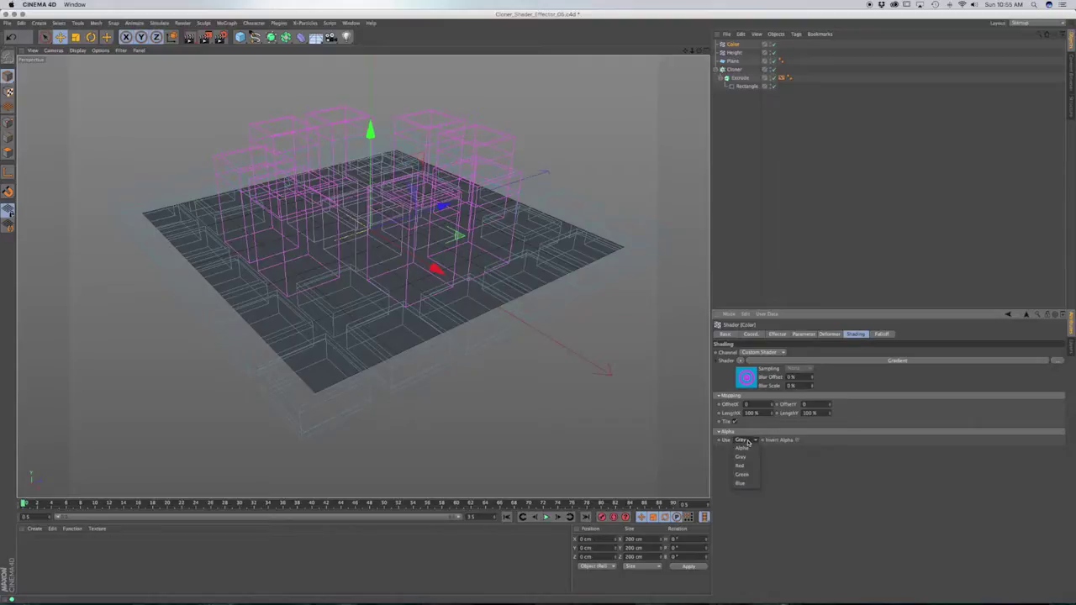
pyautogui.click(746, 449)
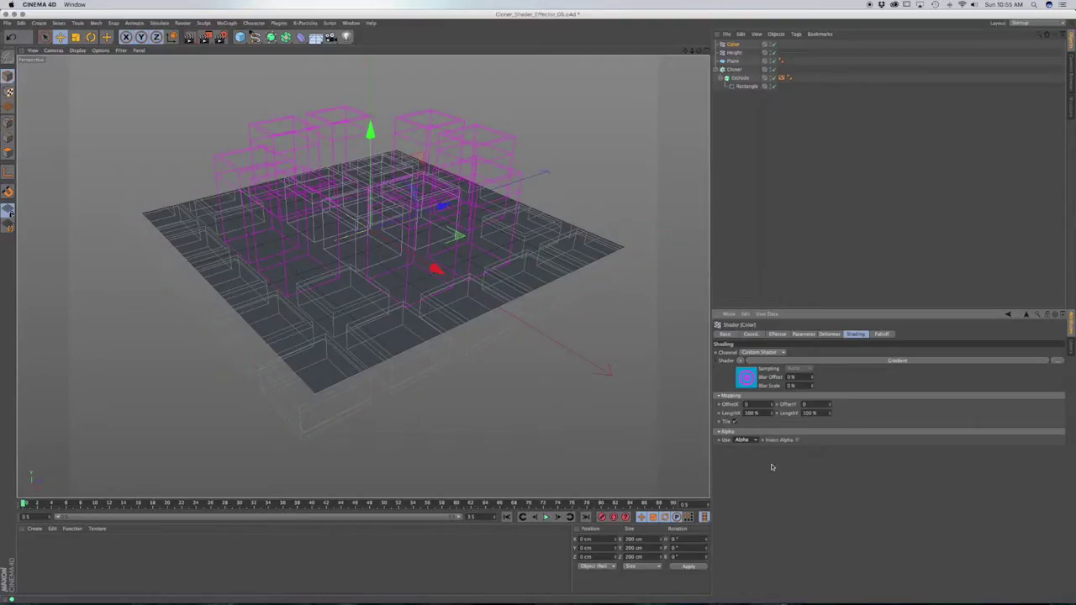
# Step: Set the Height effector's Color Mode to Off
pyautogui.click(737, 53)
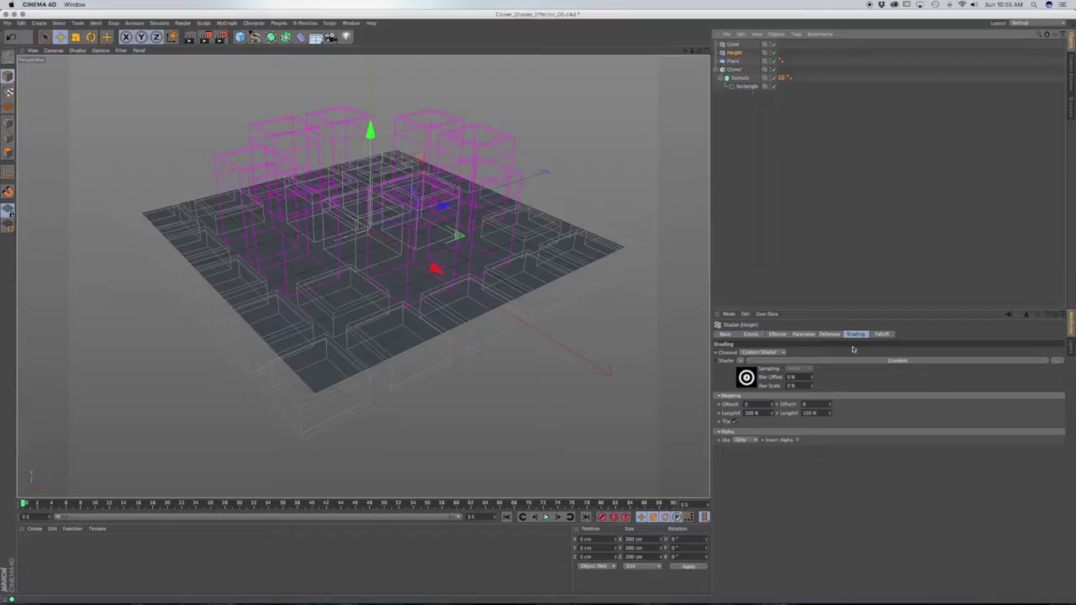
pyautogui.click(806, 335)
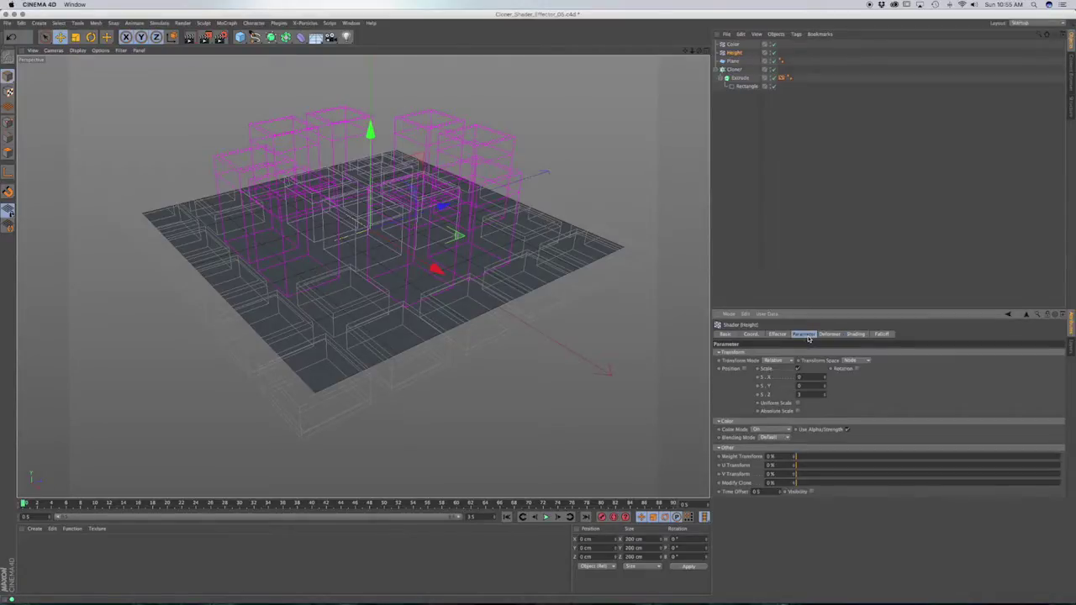
pyautogui.click(771, 430)
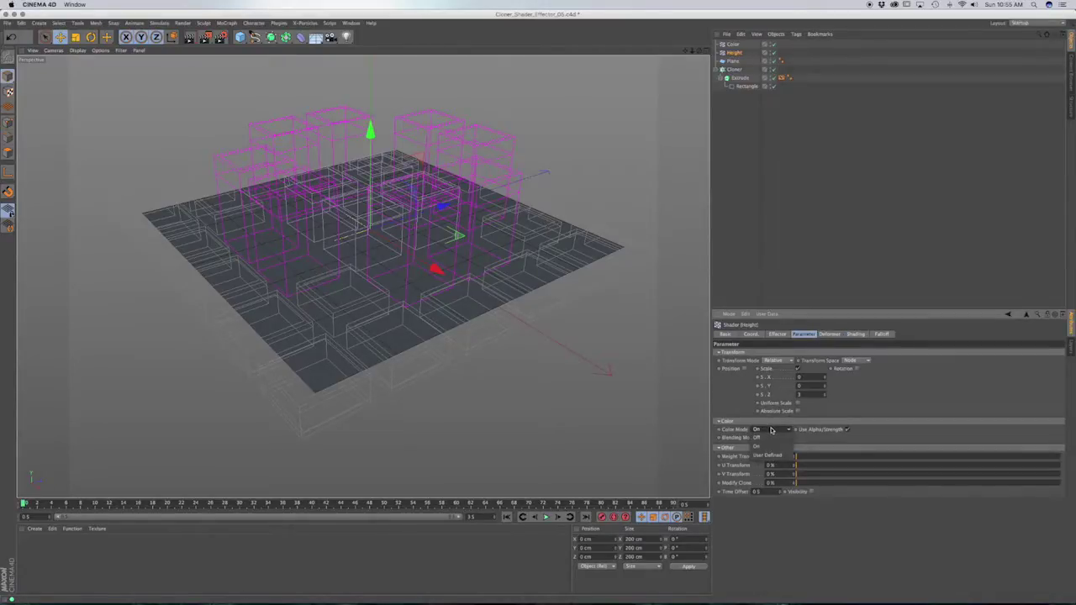
pyautogui.click(771, 438)
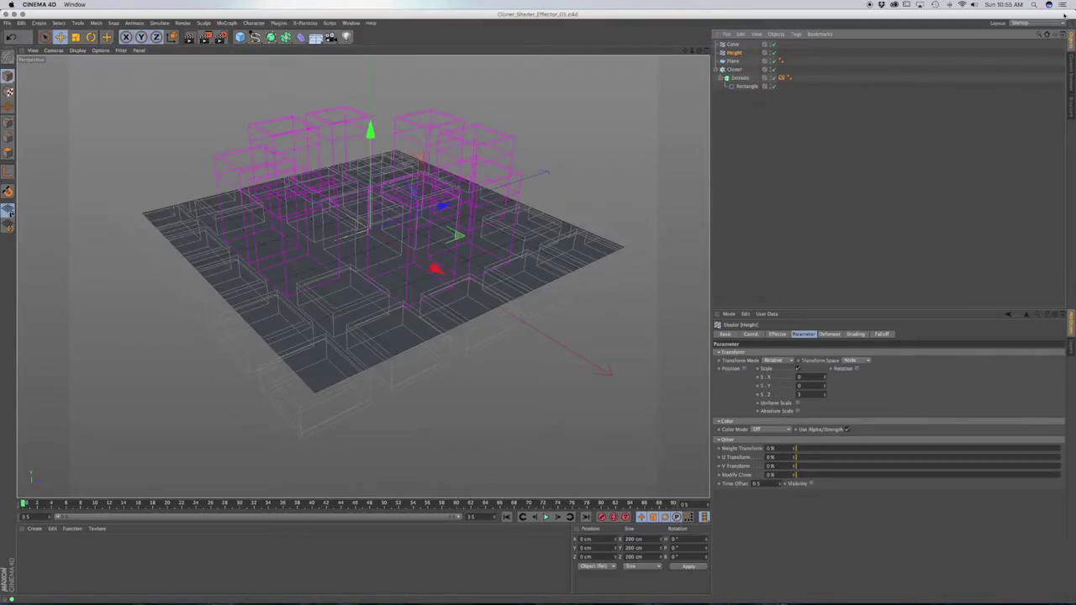
# Step: Switch to the Animation layout and copy all keyframes of both gradients so the copies sit at 2.333 and 3 seconds
pyautogui.click(1039, 23)
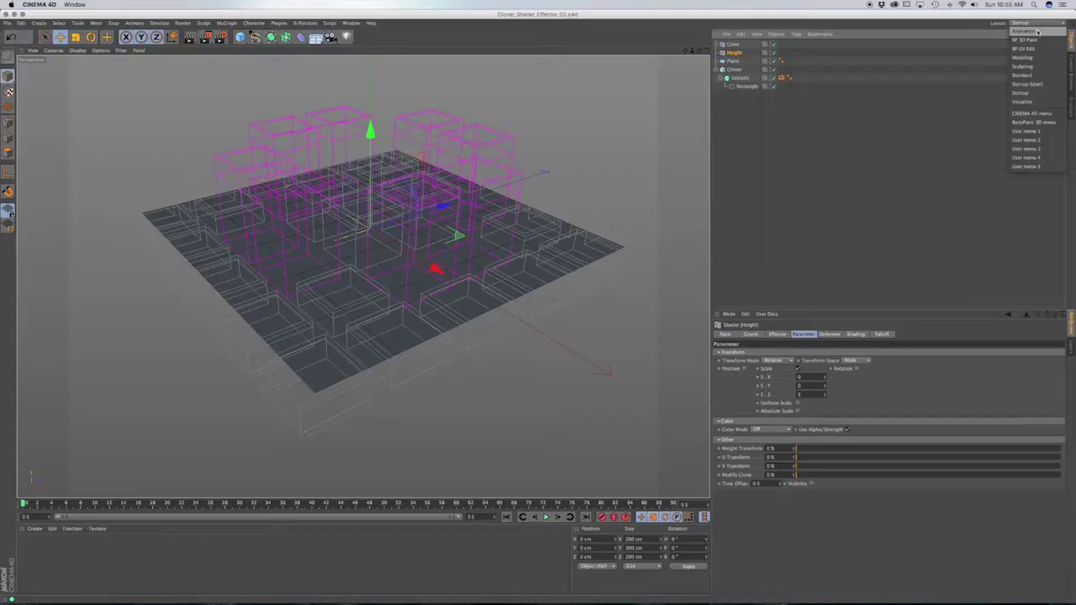
pyautogui.click(1037, 31)
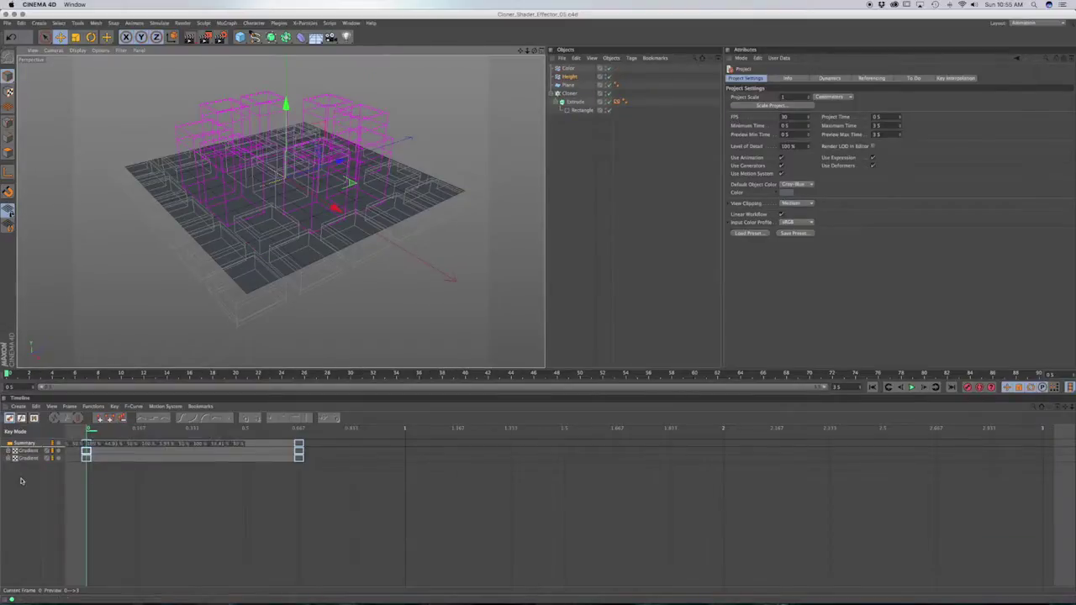
pyautogui.click(295, 471)
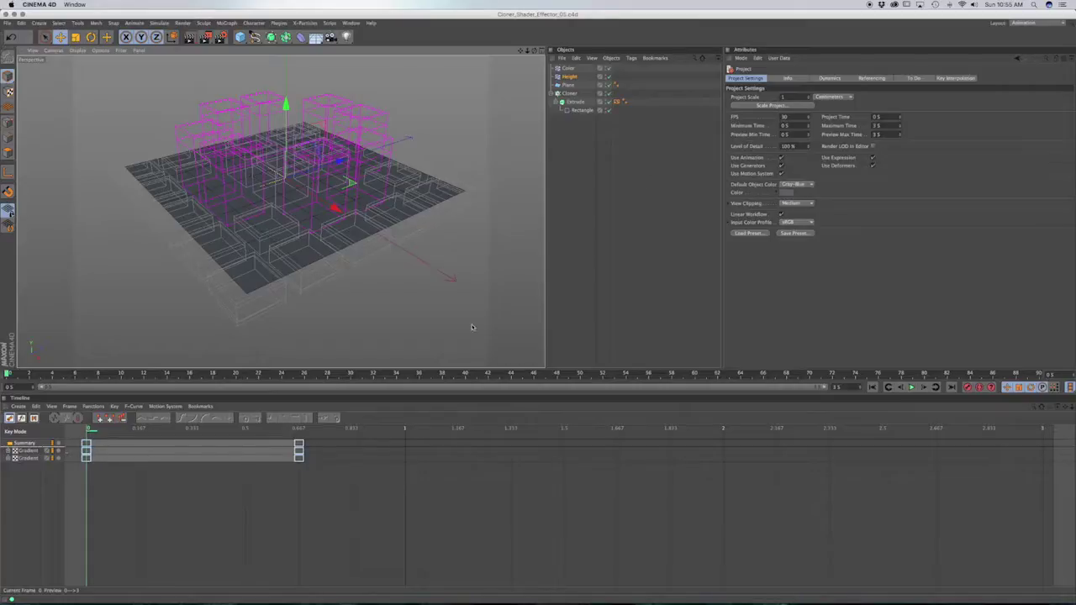
pyautogui.click(298, 454)
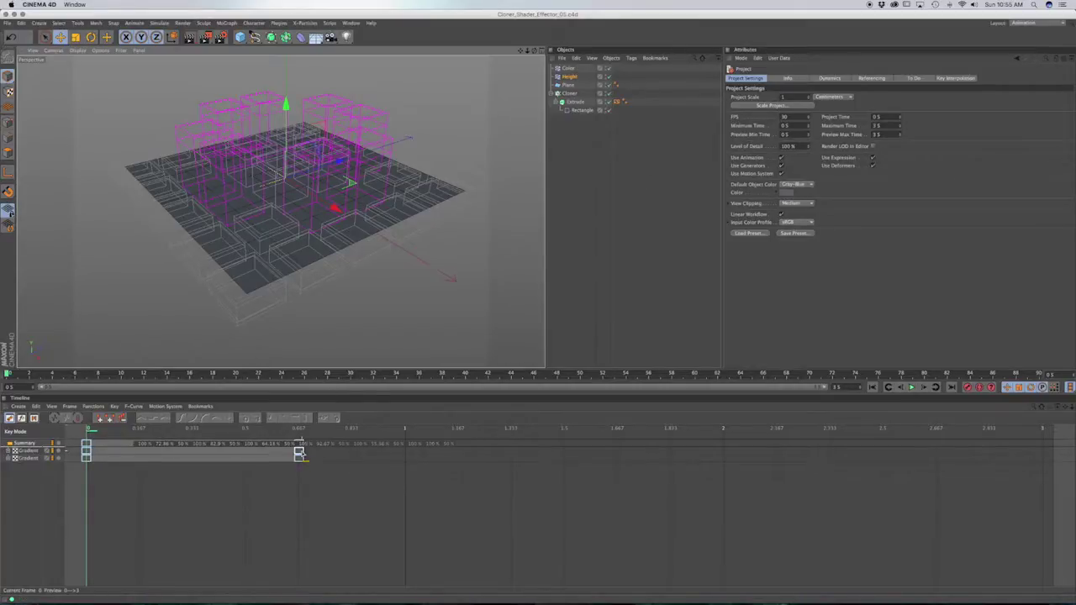
pyautogui.moveTo(304, 479); pyautogui.dragTo(82, 441)
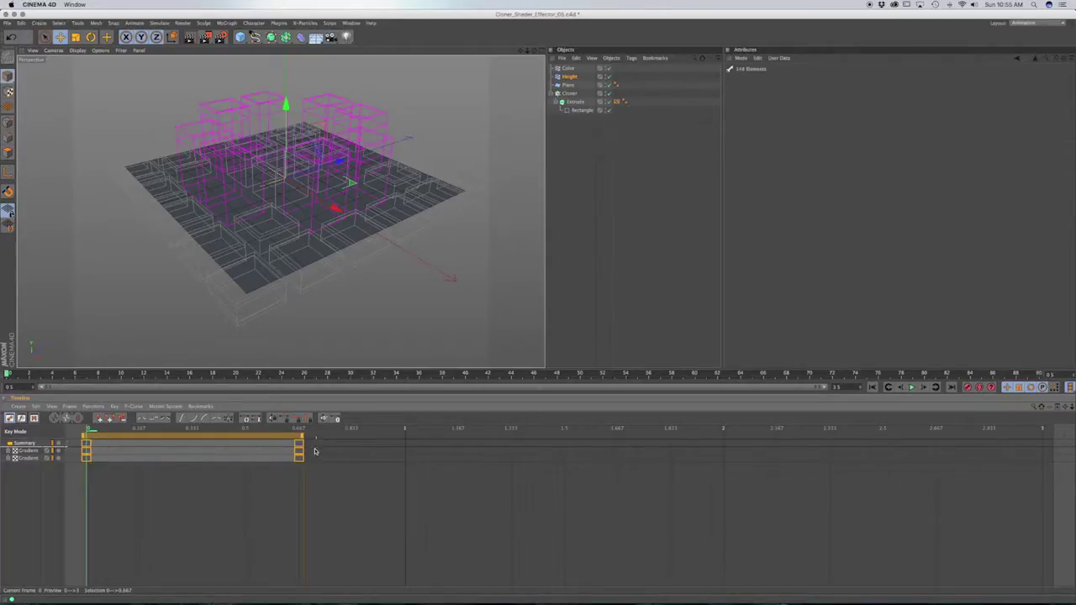
pyautogui.keyDown('ctrl'); pyautogui.moveTo(309, 466); pyautogui.dragTo(1044, 458); pyautogui.keyUp('ctrl')
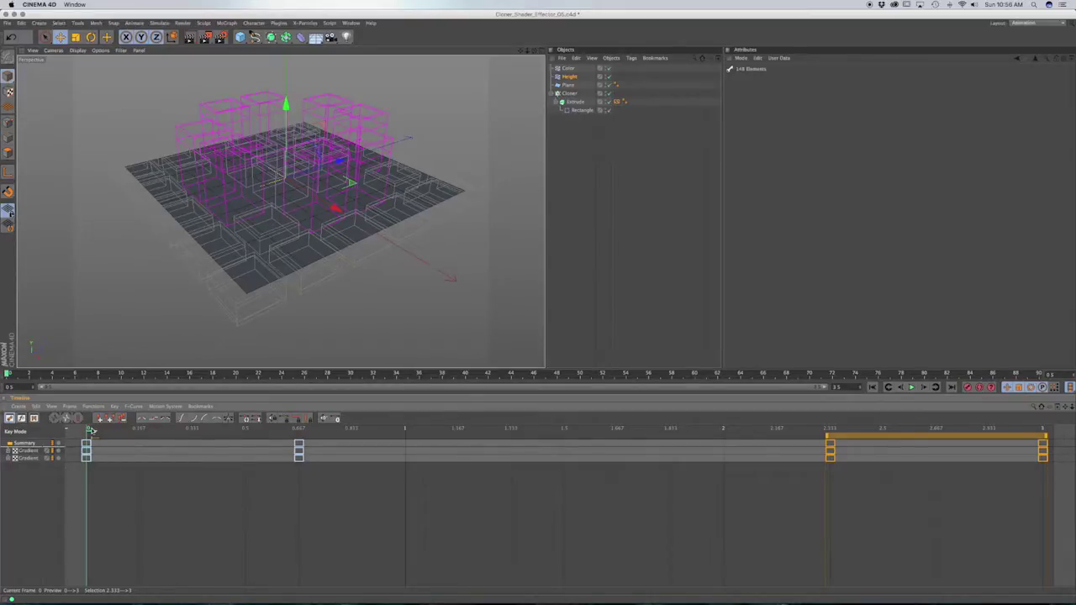
# Step: Swap the order of the copied gradient keyframes at 2.333 and 3 seconds so the animation reverses back to its starting state
pyautogui.moveTo(92, 433)
pyautogui.mouseDown()
pyautogui.moveTo(888, 433)
pyautogui.moveTo(943, 443)
pyautogui.moveTo(746, 433)
pyautogui.mouseUp()
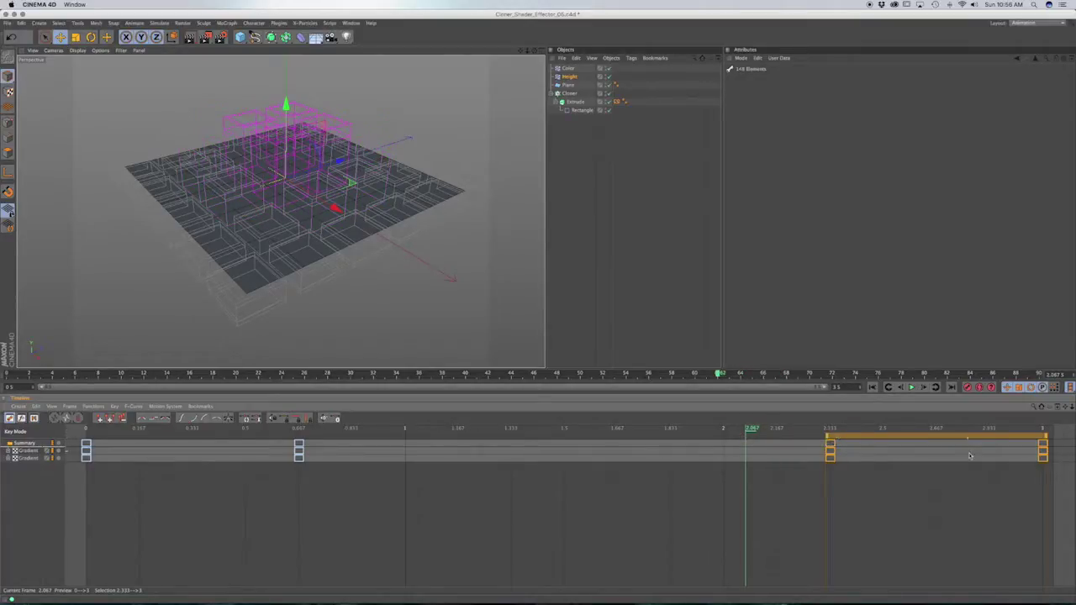
pyautogui.click(1041, 472)
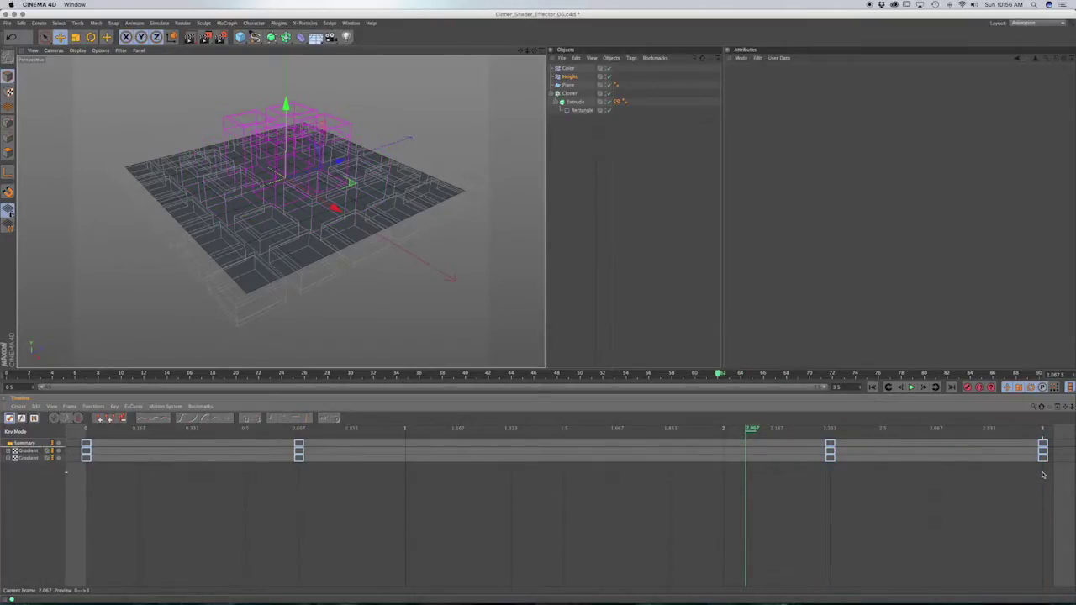
pyautogui.click(1042, 452)
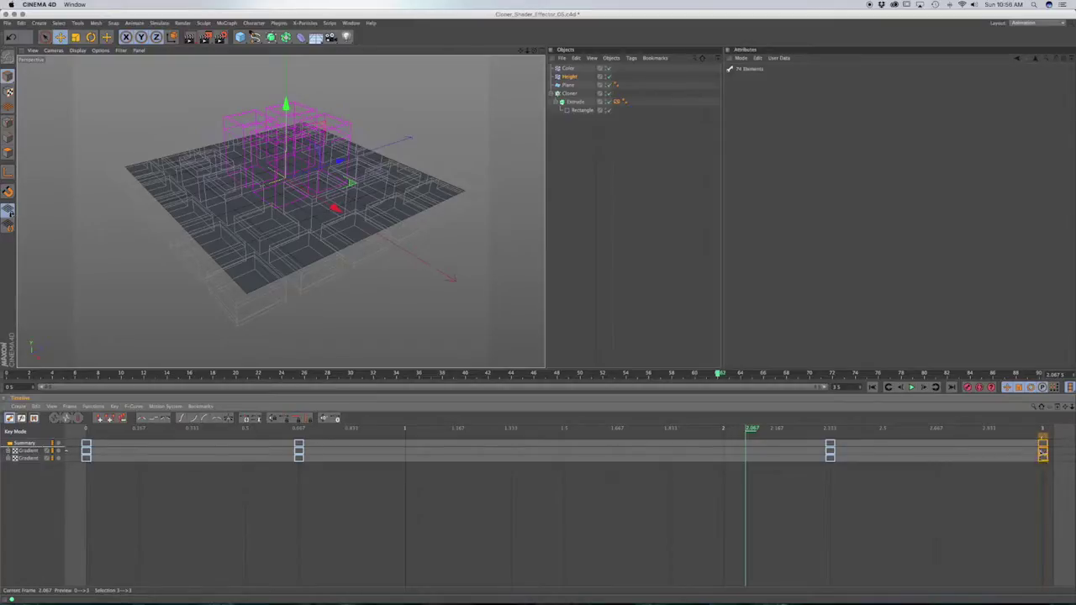
pyautogui.moveTo(1043, 452); pyautogui.dragTo(650, 450)
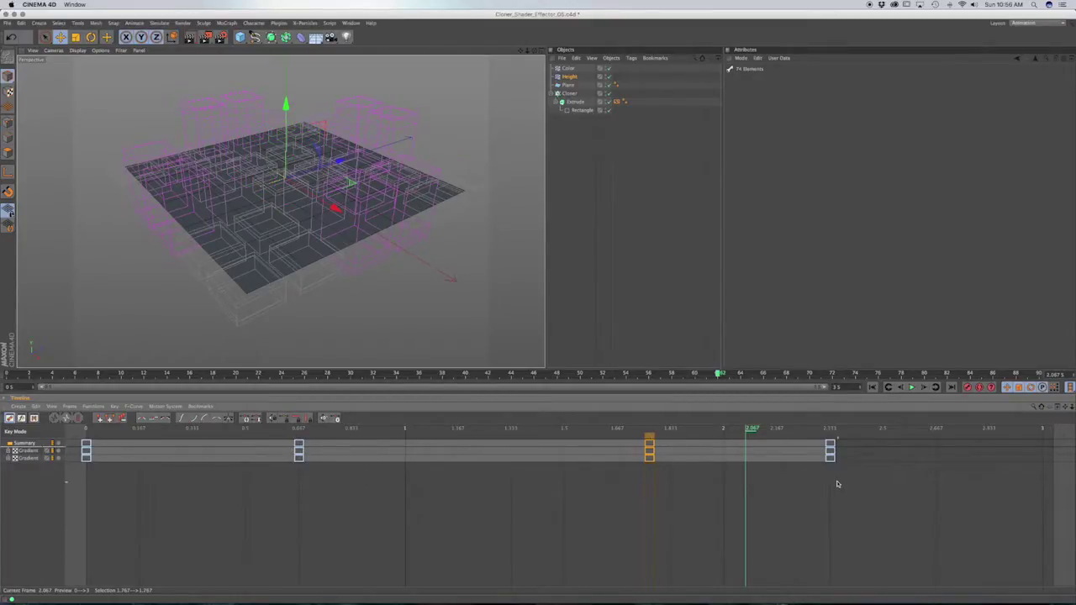
pyautogui.moveTo(838, 484); pyautogui.dragTo(860, 462)
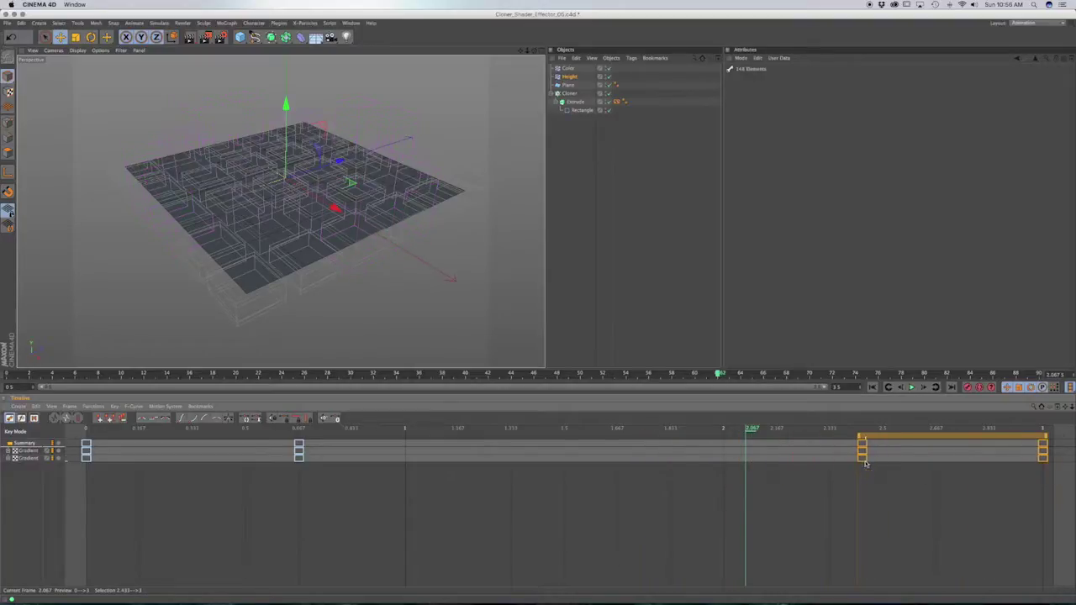
pyautogui.click(874, 490)
pyautogui.moveTo(862, 451); pyautogui.dragTo(833, 454)
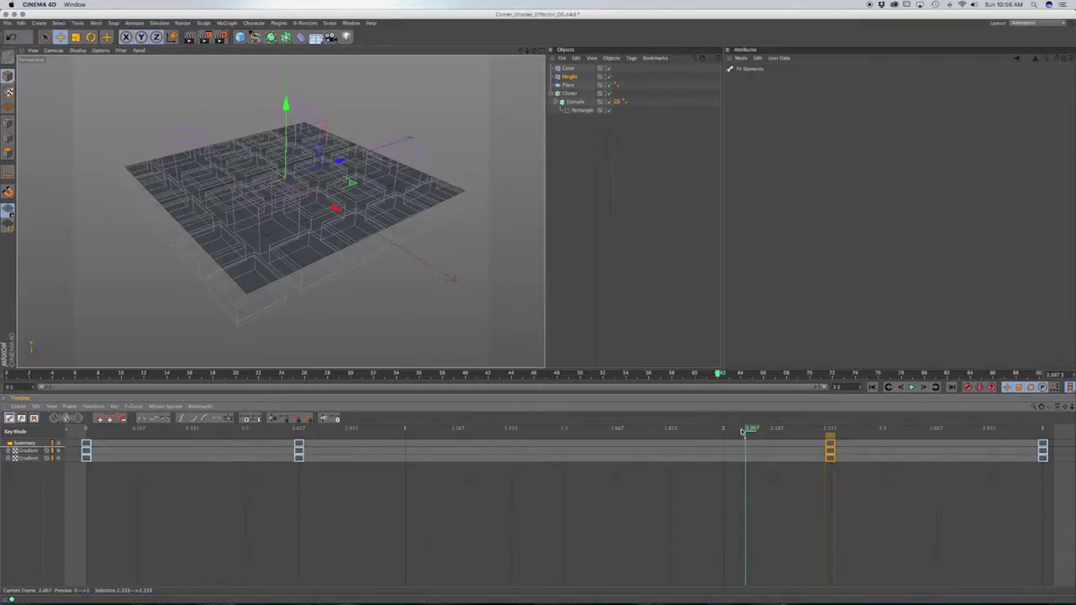
# Step: Save the project with the playhead at frame 0 and restore the Startup layout
pyautogui.moveTo(734, 432); pyautogui.dragTo(52, 416)
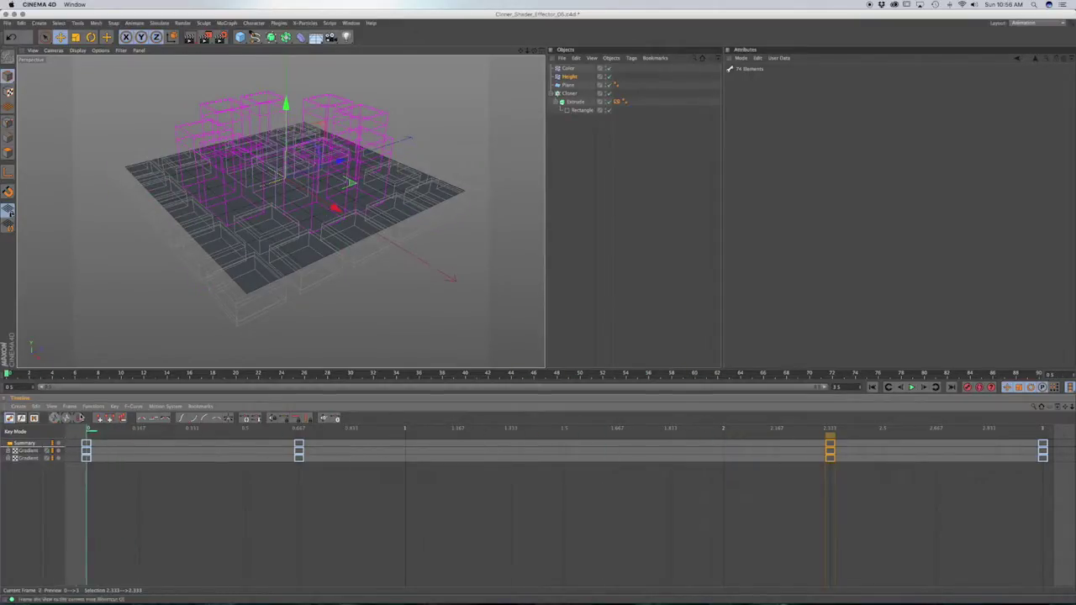
pyautogui.press('super+s')
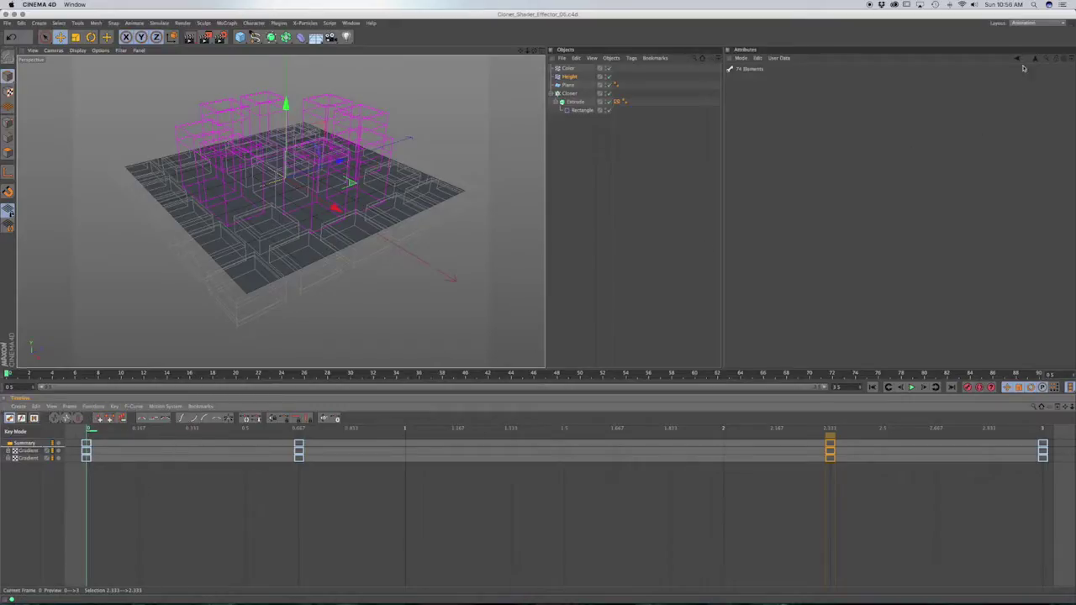
pyautogui.click(1032, 24)
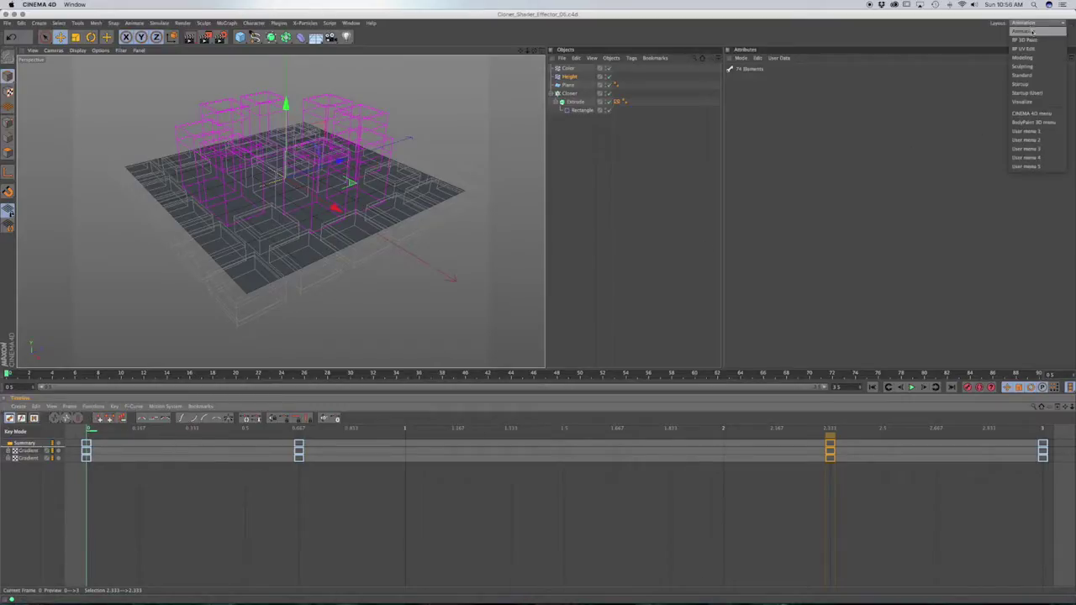
pyautogui.click(1024, 84)
# Step: Play the animation, stop it at frame 18 and render the perspective view
pyautogui.click(545, 517)
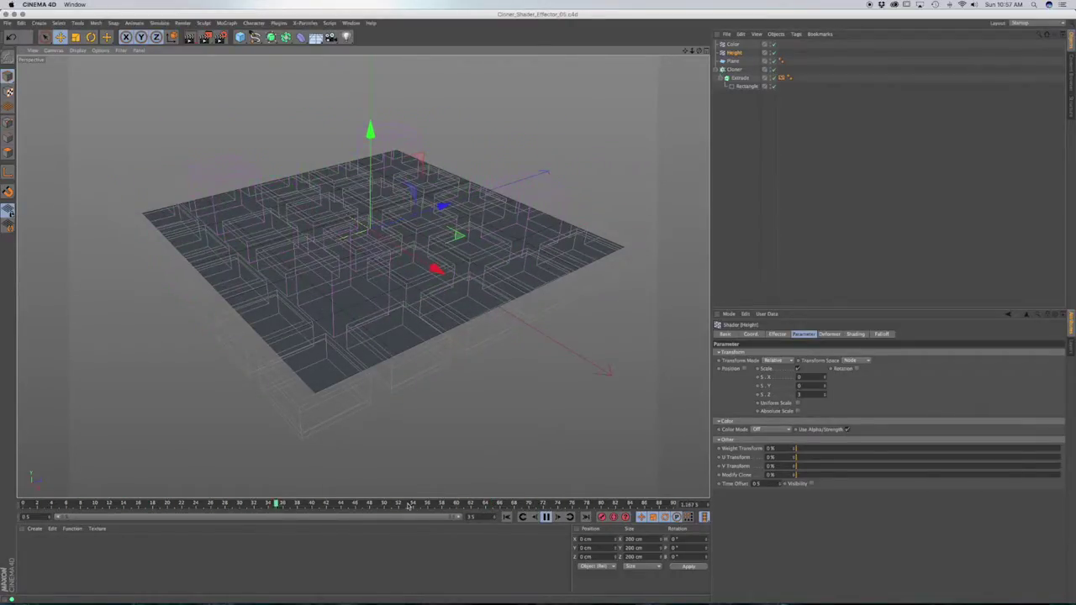
pyautogui.click(546, 517)
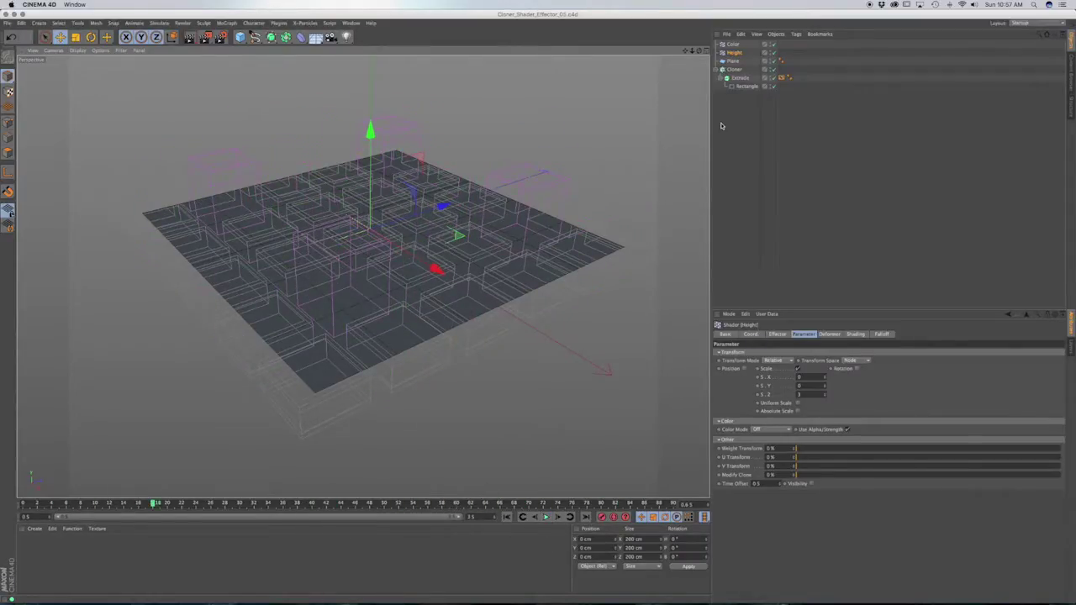
pyautogui.click(194, 37)
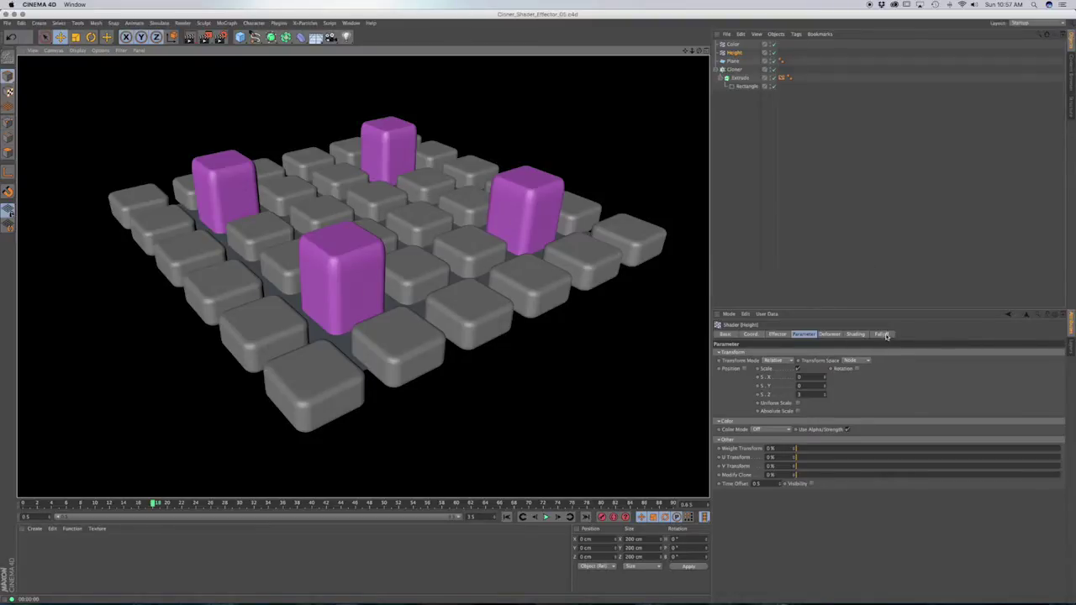
# Step: Review the Height effector's shading, strength, parameter and deformer settings
pyautogui.click(855, 334)
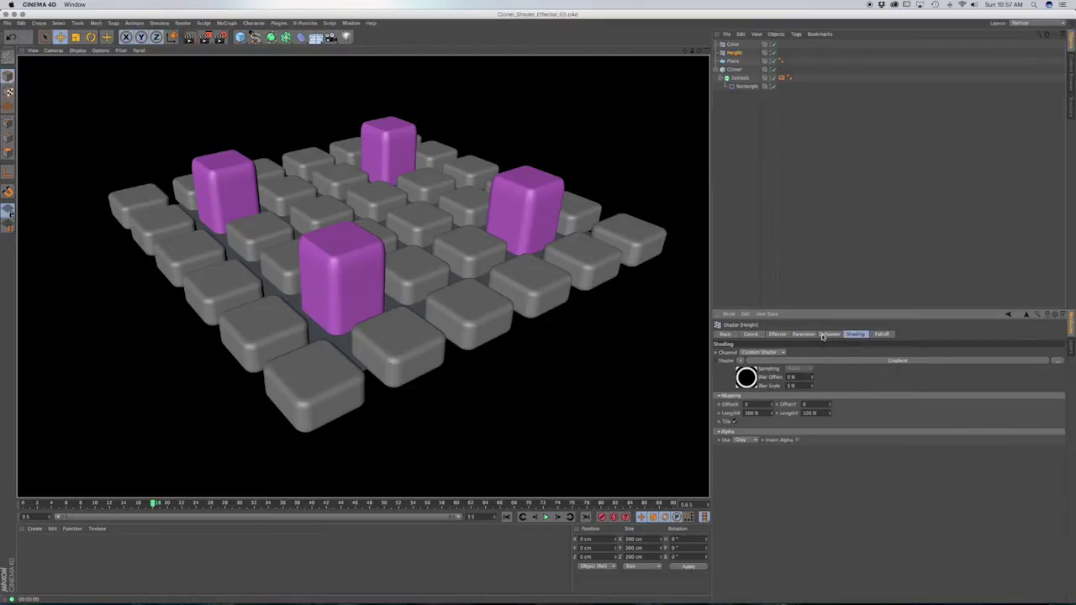
pyautogui.click(779, 335)
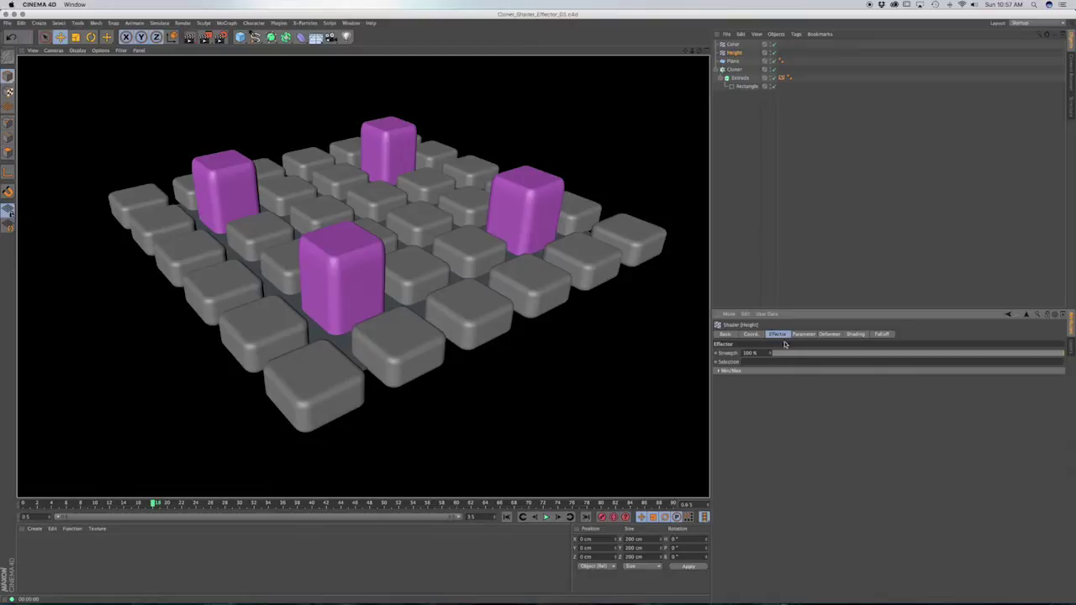
pyautogui.click(807, 335)
pyautogui.click(830, 334)
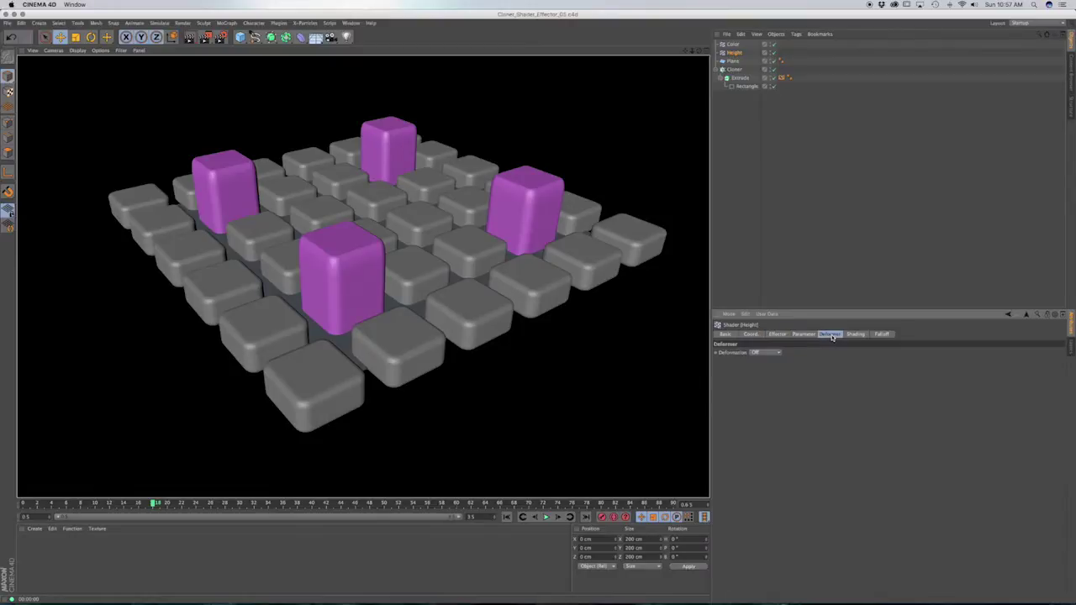